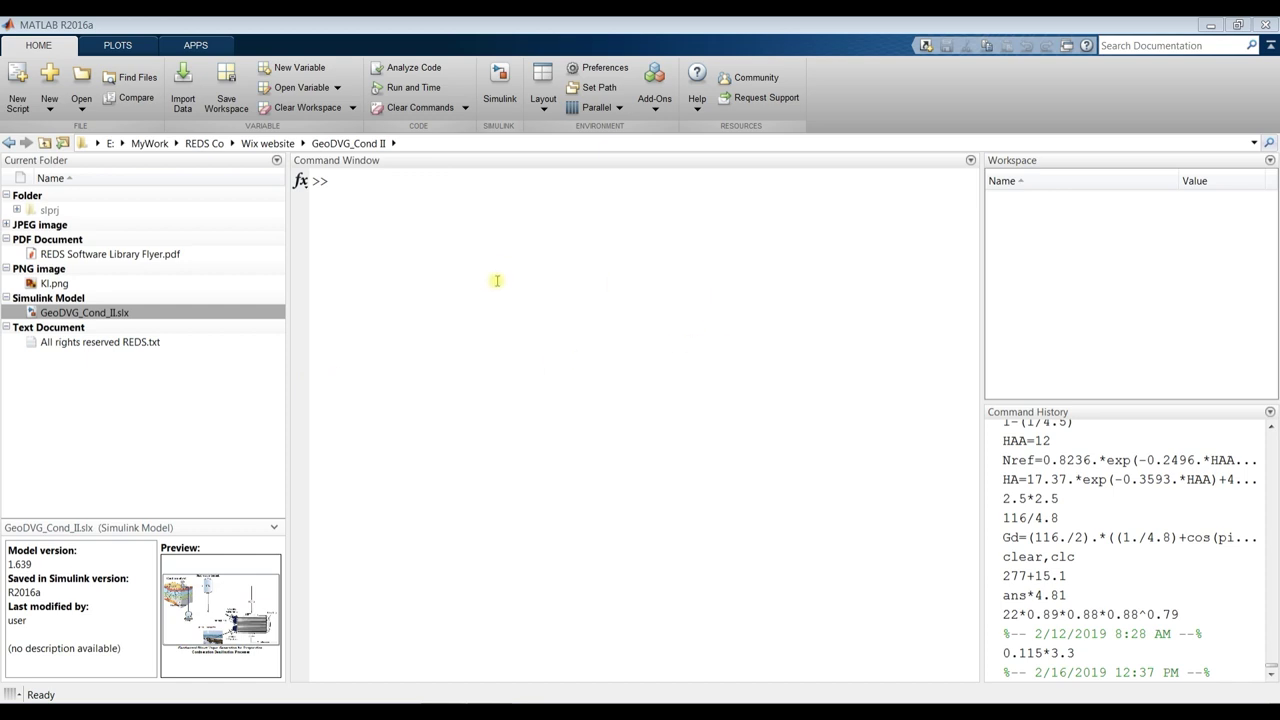
- Show the drive dropdown from the GeoDVG_Cond_II current-folder address bar
click(98, 145)
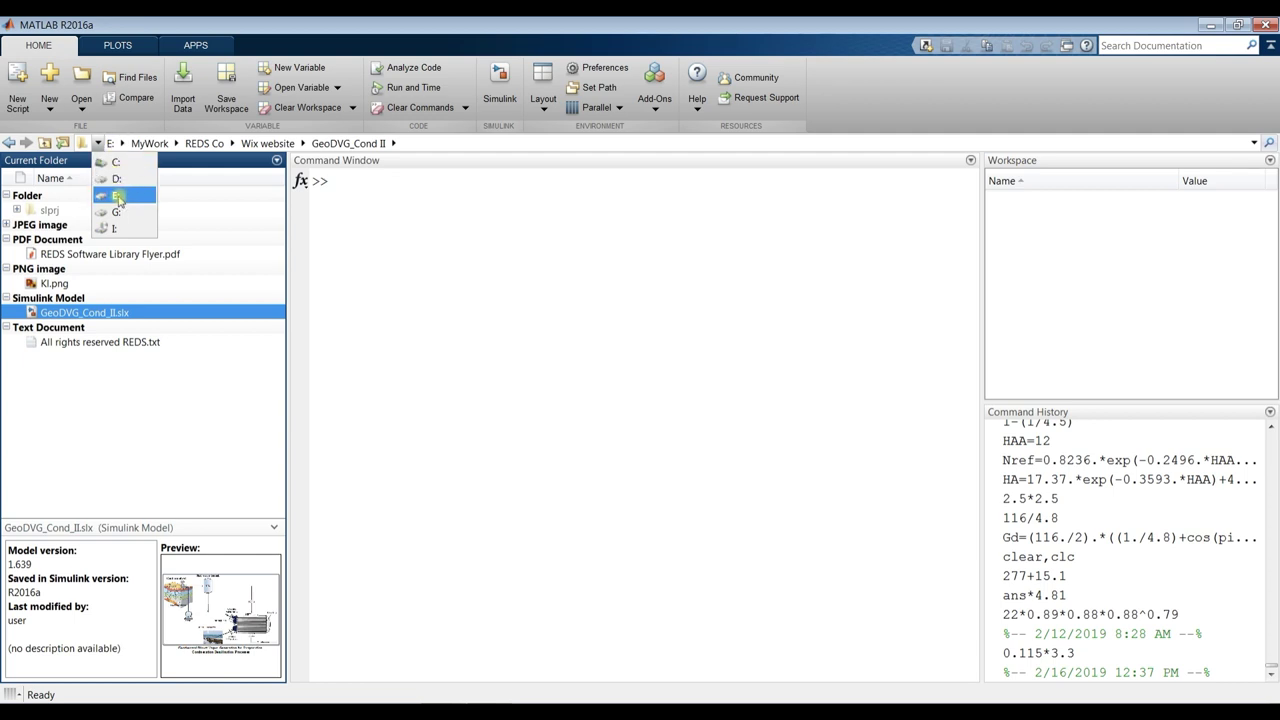
- Check the drive list, the E: drive folders and the Current Folder actions menu, leaving everything unchanged
click(379, 188)
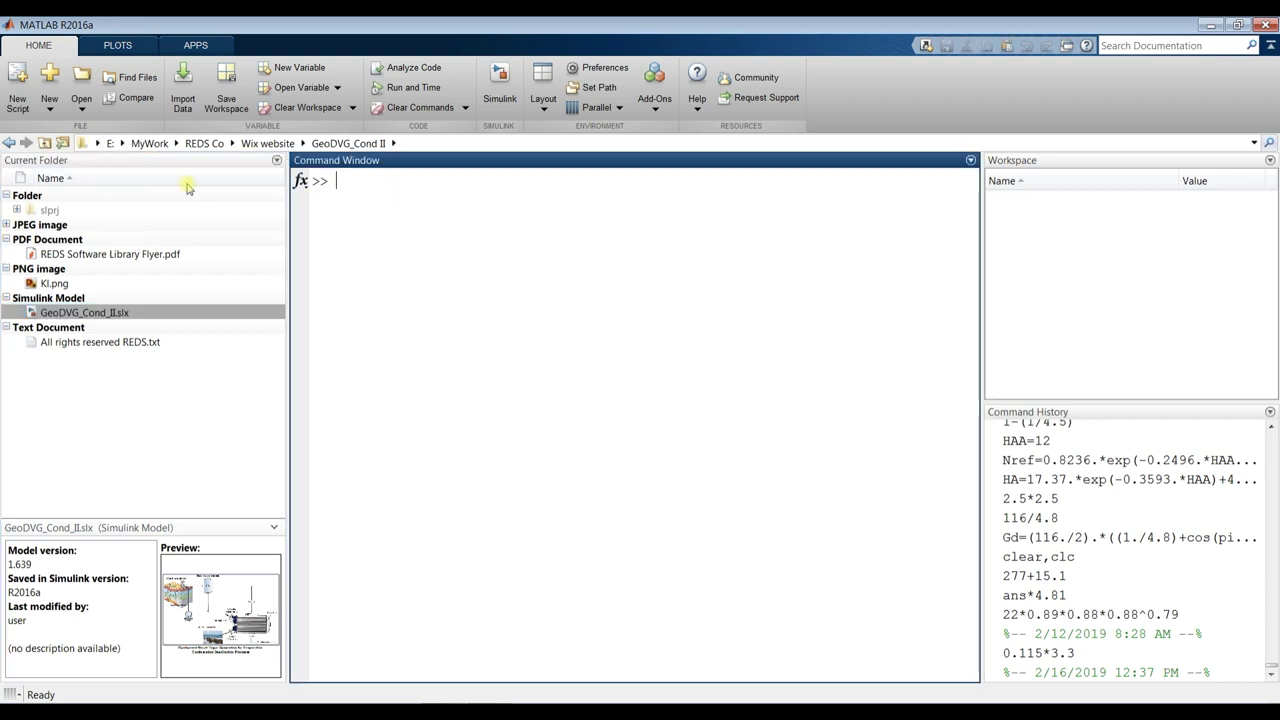
click(98, 145)
click(123, 145)
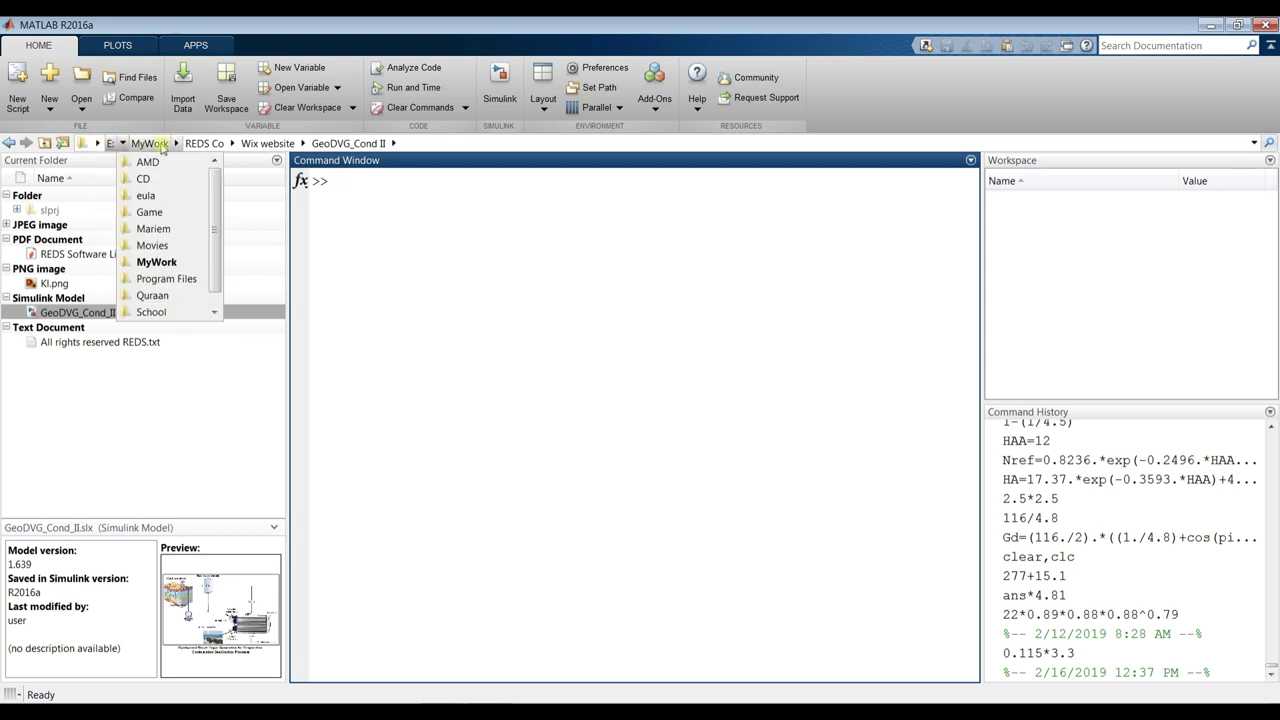
click(430, 296)
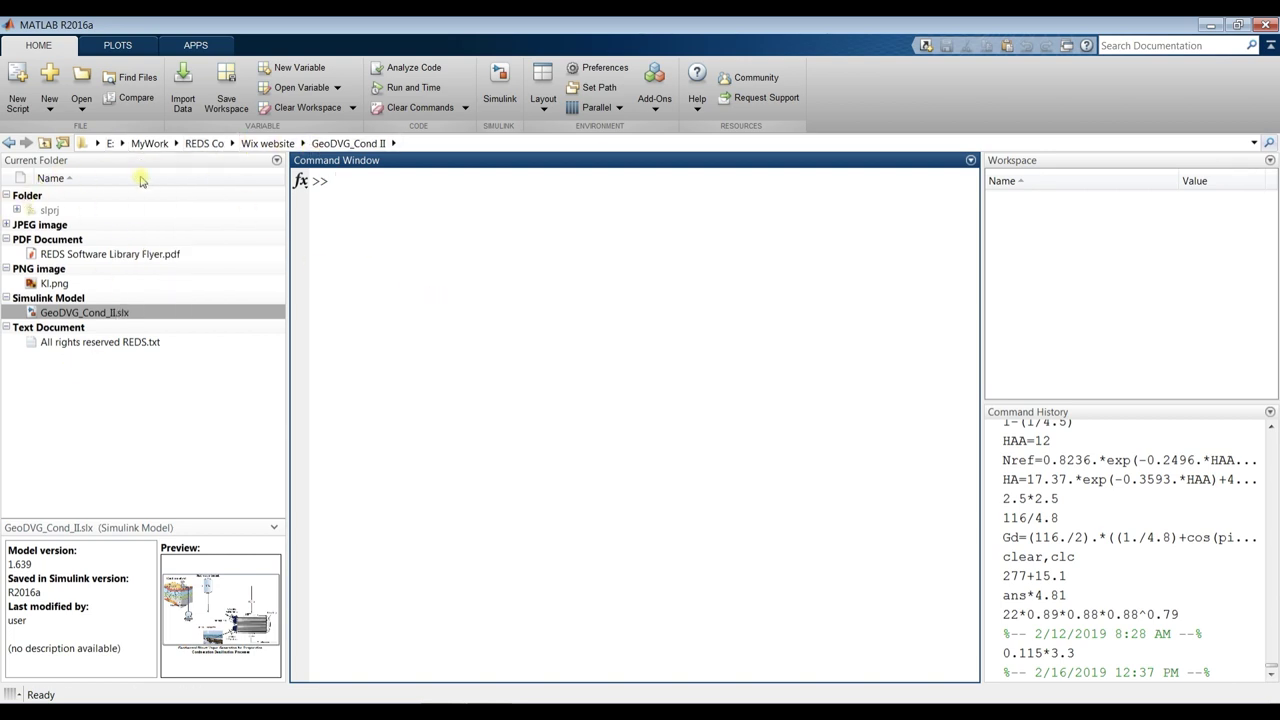
click(276, 162)
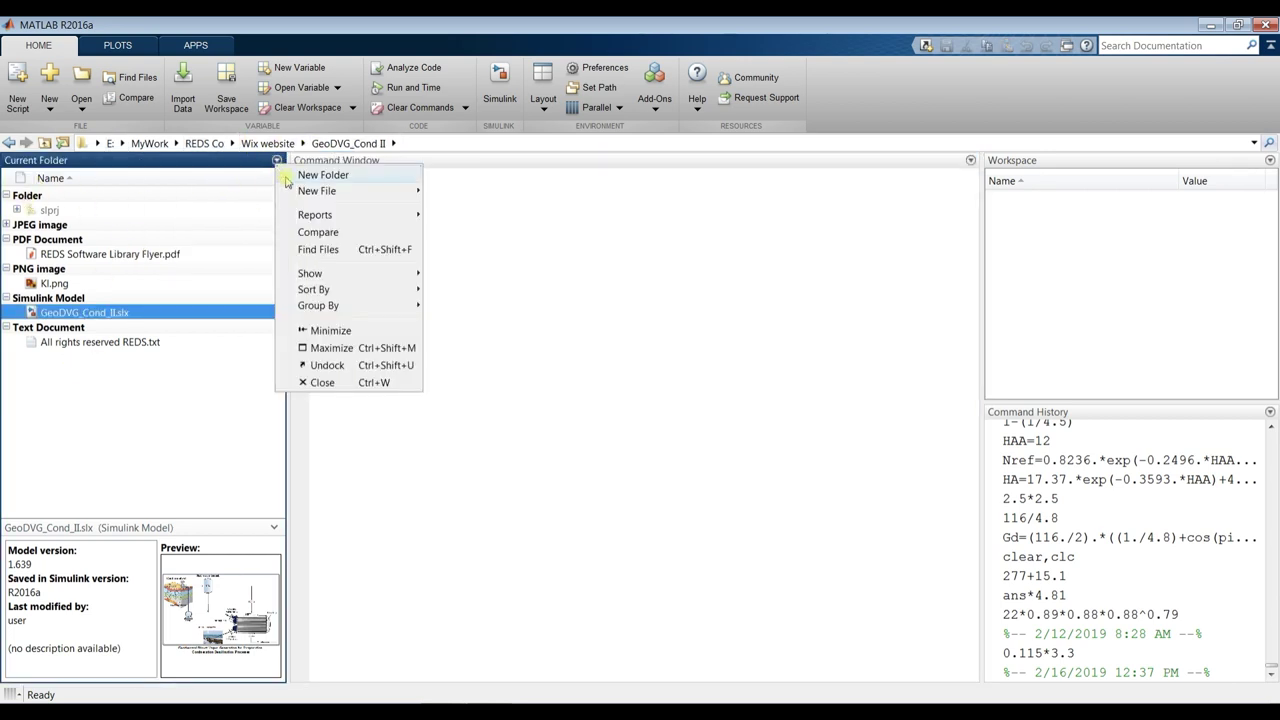
click(276, 163)
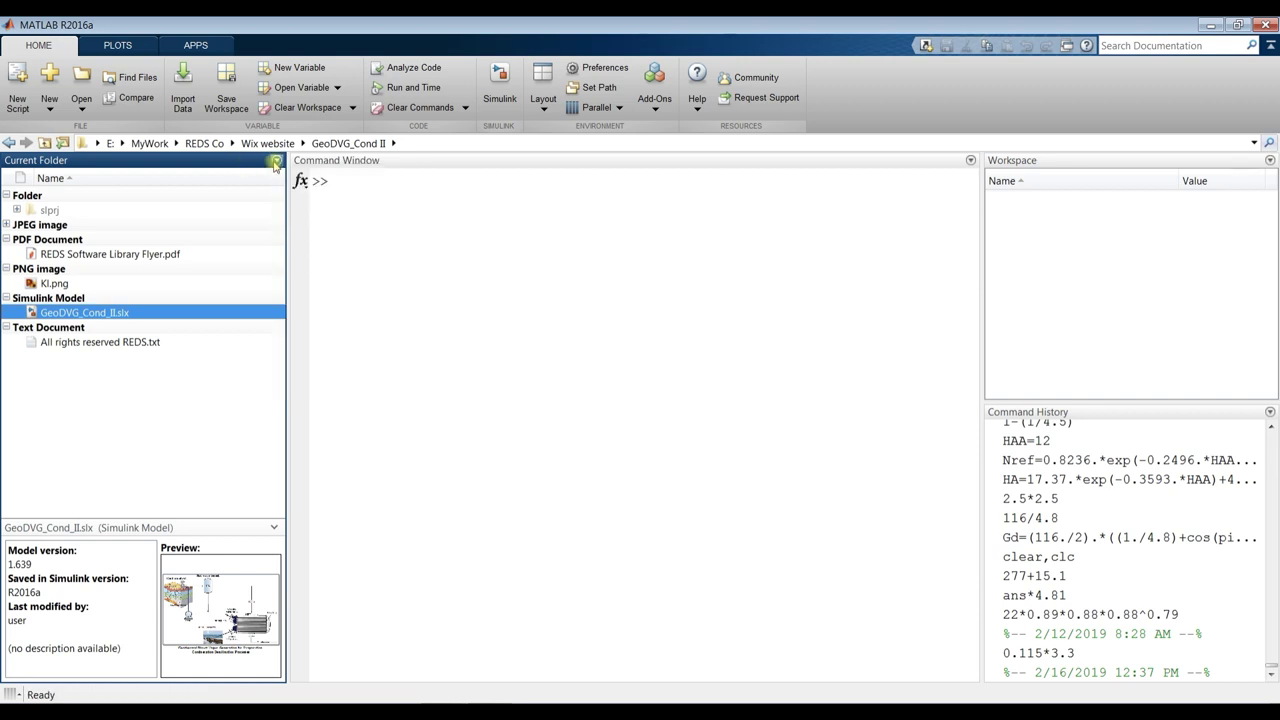
click(276, 162)
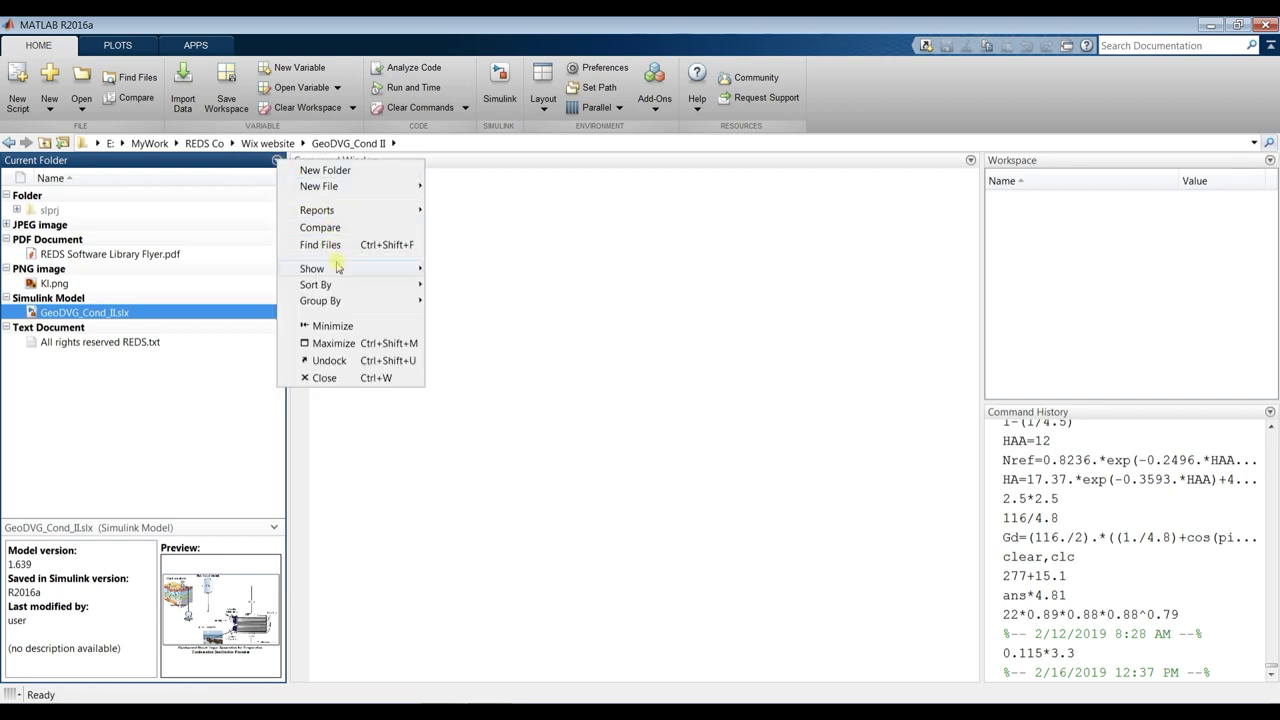
mouse_move(398, 290)
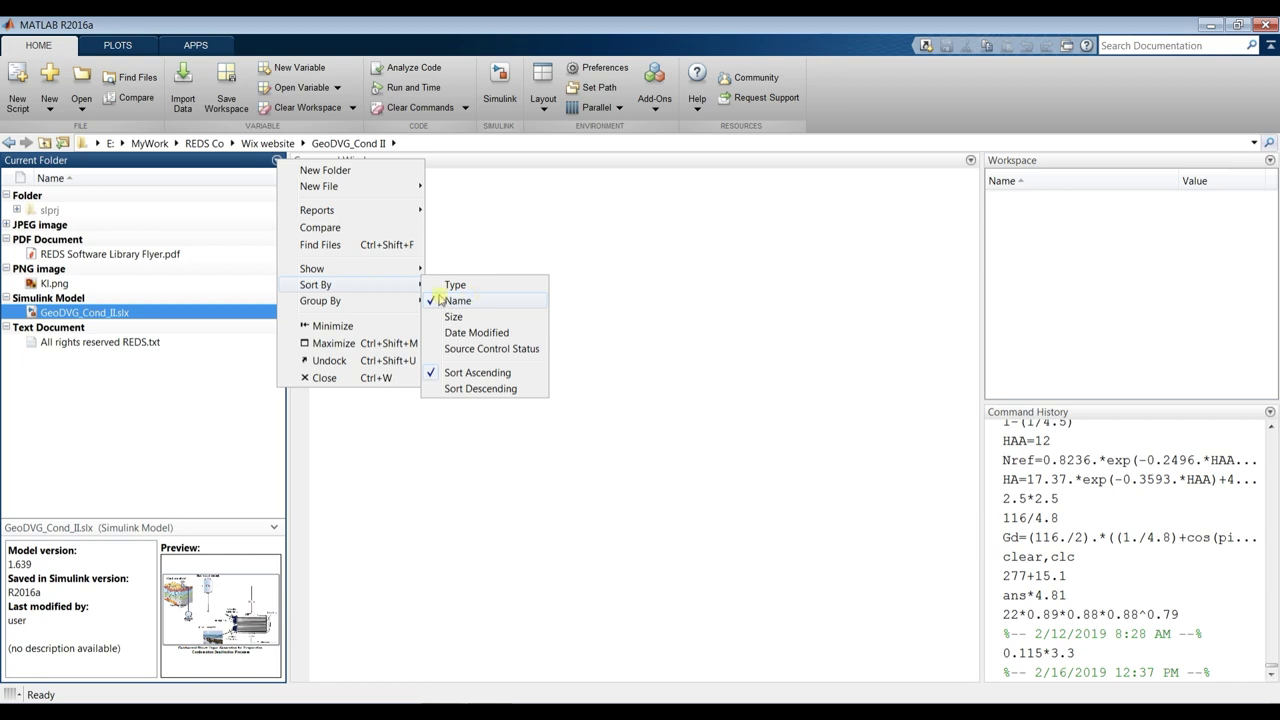
click(130, 392)
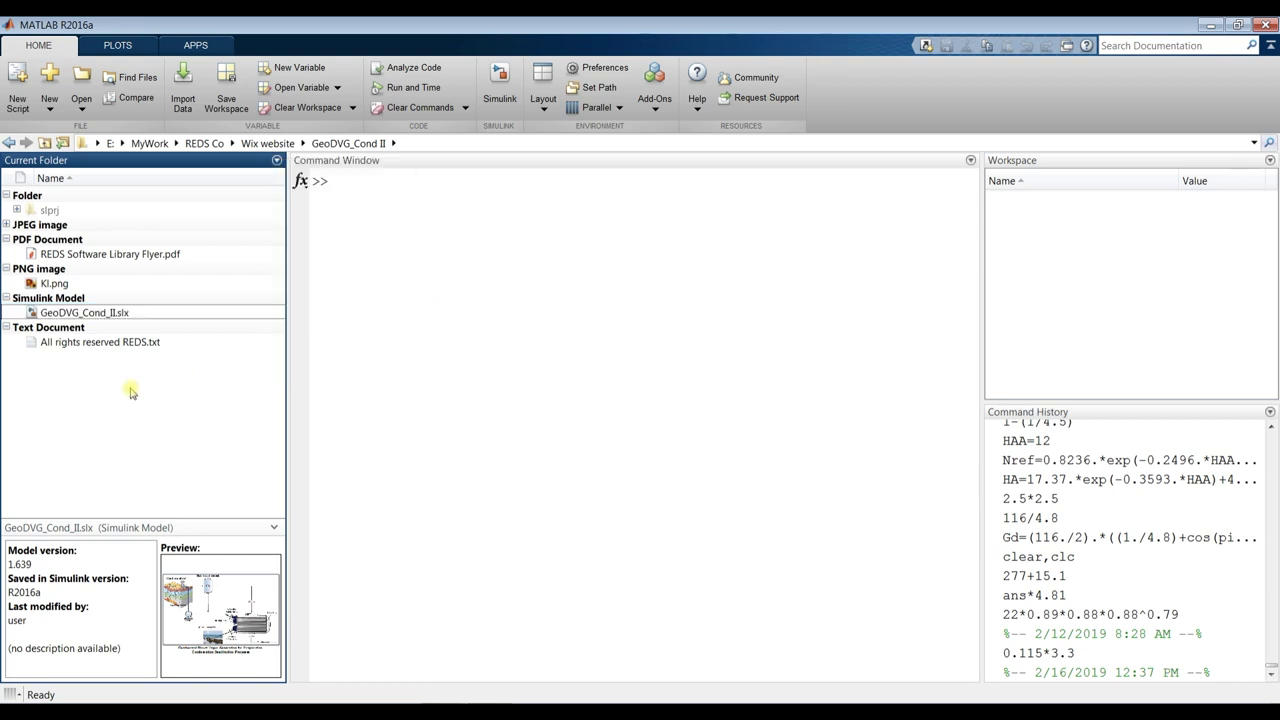
- Collapse the PDF Document and PNG image groups and select GeoDVG_Cond_II.slx
click(6, 240)
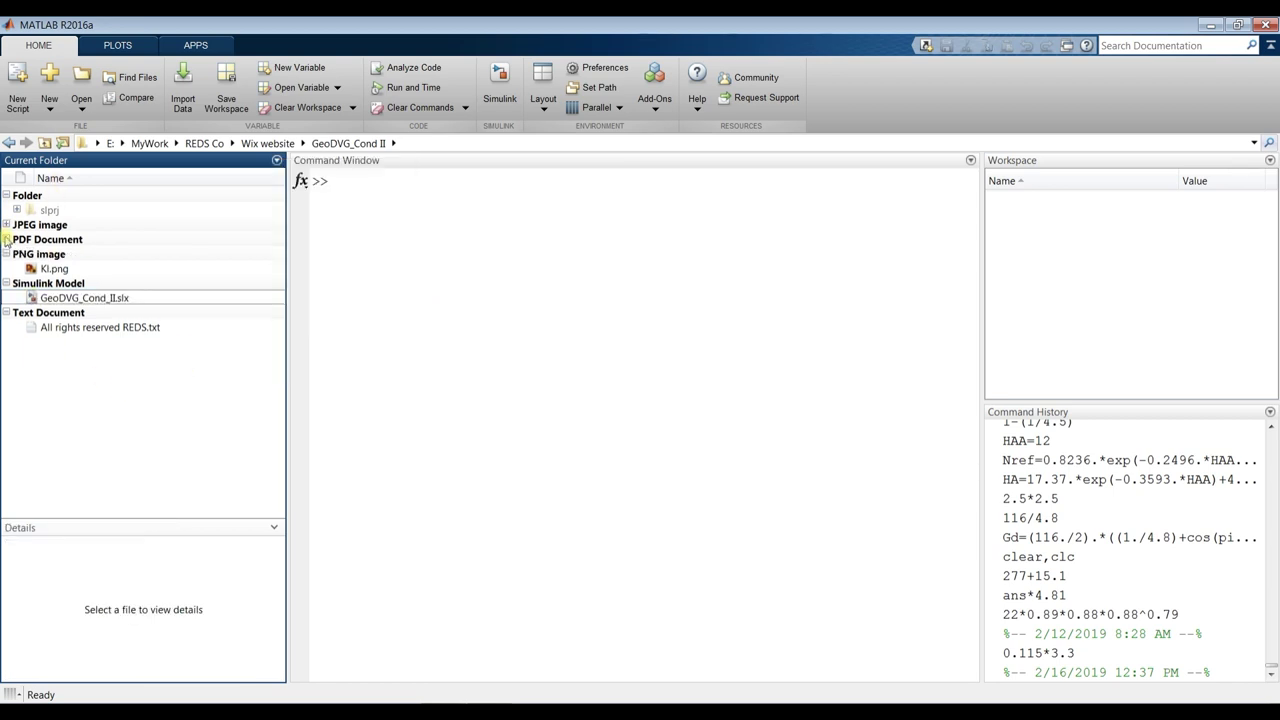
click(6, 254)
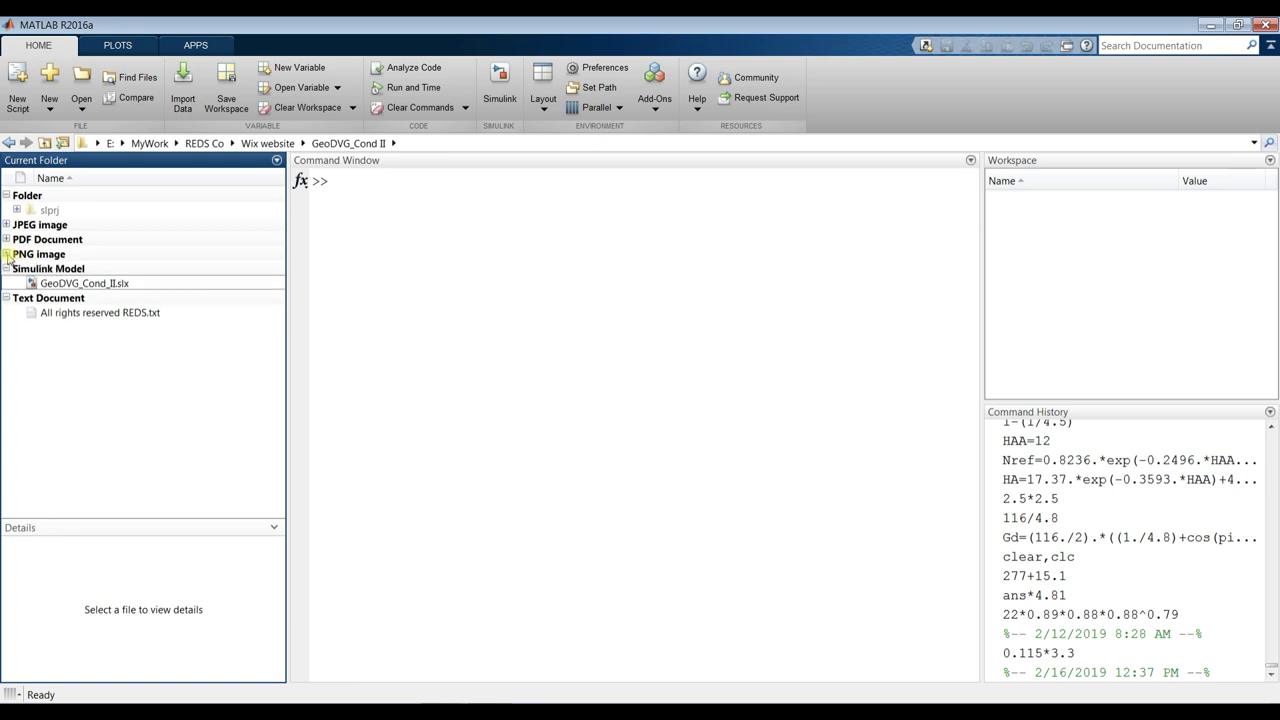
click(58, 284)
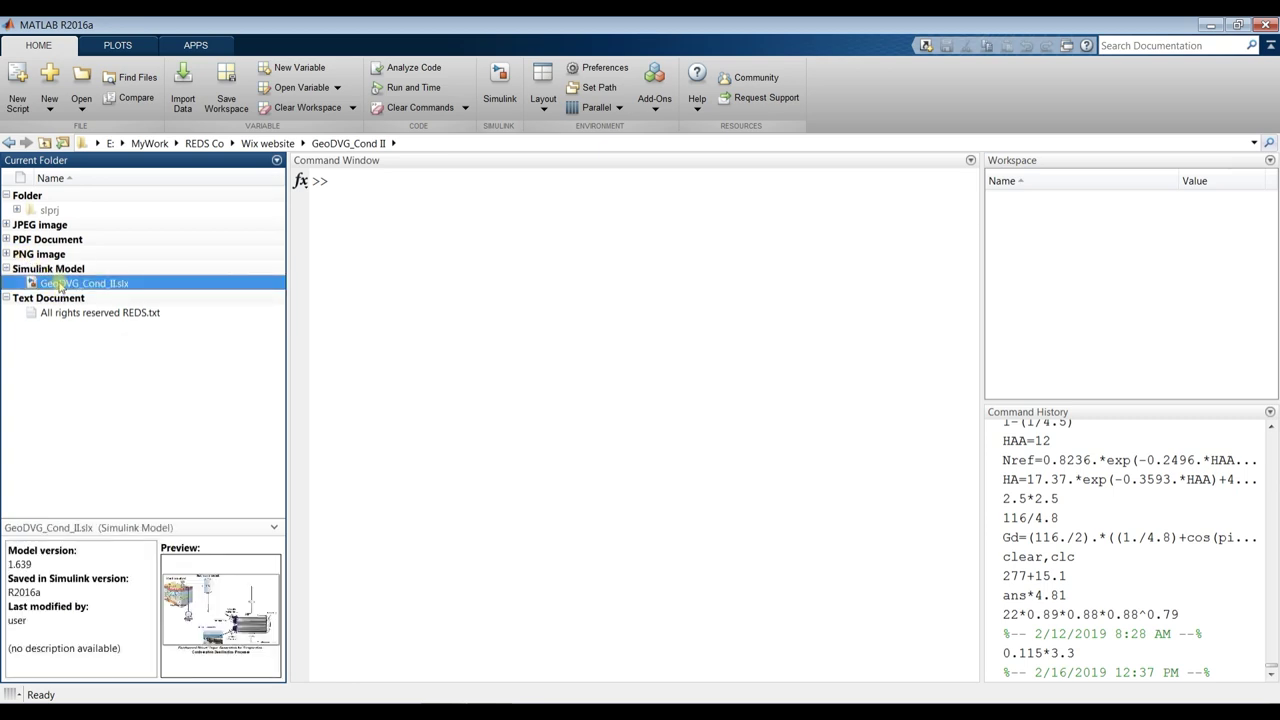
- Open GeoDVG_Cond_II.slx in Simulink, widen the Model Browser, and view the overview block's parameters
drag(60, 286, 448, 230)
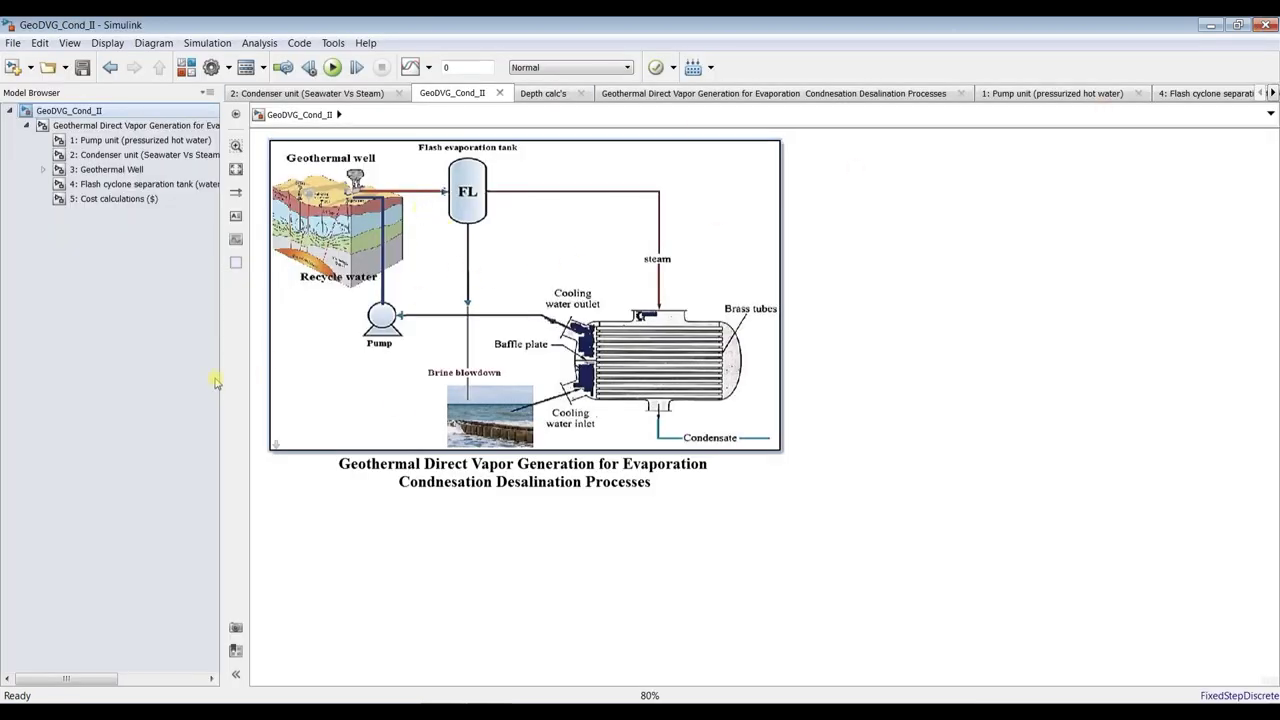
drag(222, 382, 245, 381)
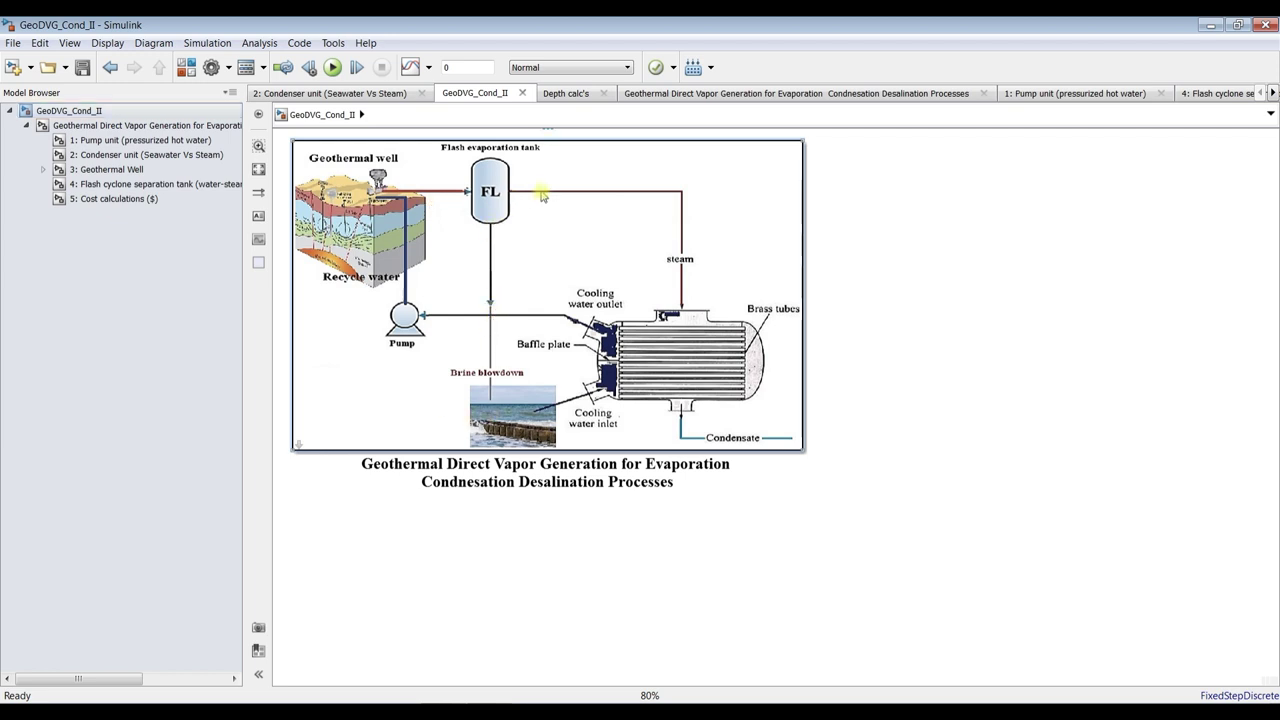
double_click(425, 206)
- Enter the Geothermal Direct Vapor Generation subsystem, review Model Browser options, and fit the diagram to view
click(140, 500)
drag(244, 394, 230, 394)
click(115, 127)
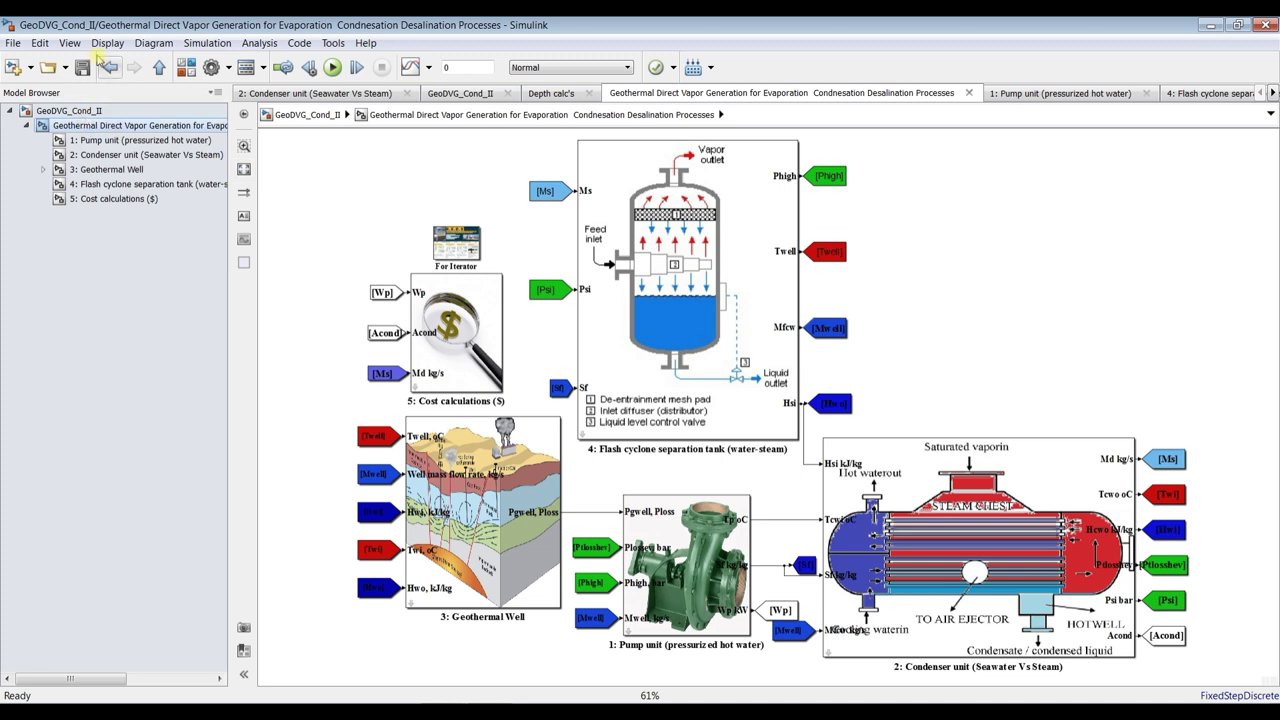
click(70, 44)
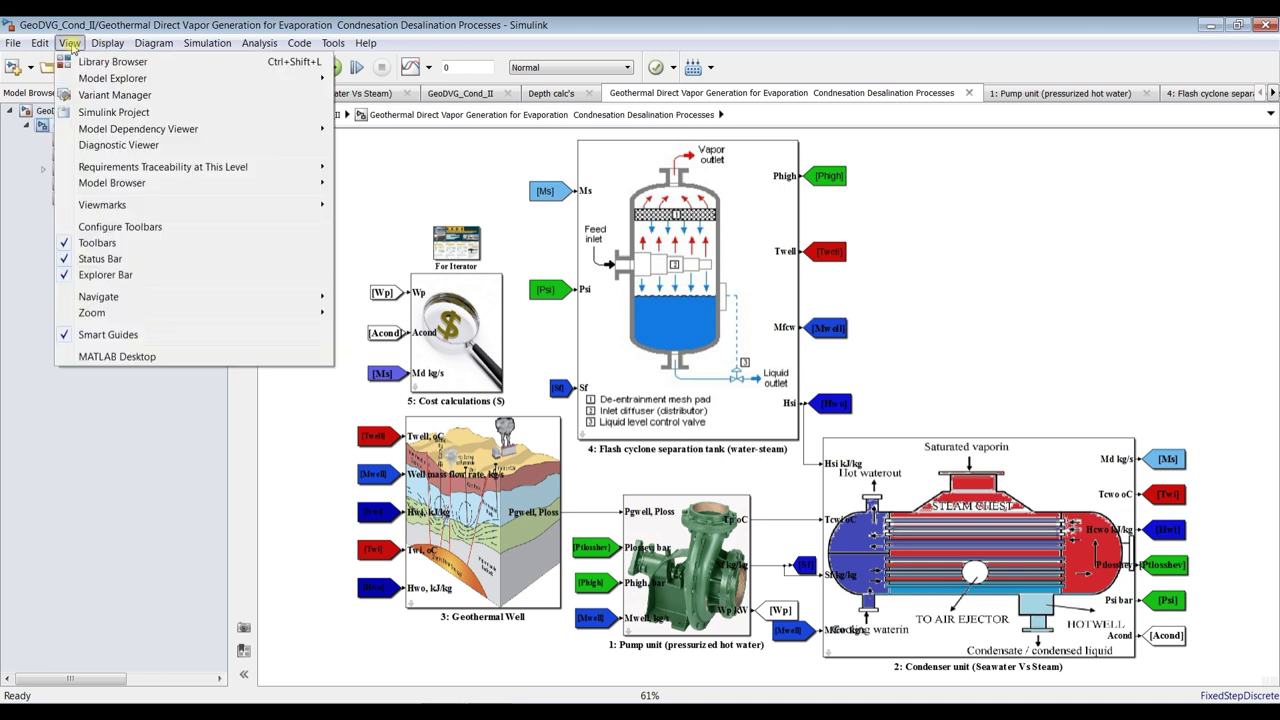
mouse_move(150, 184)
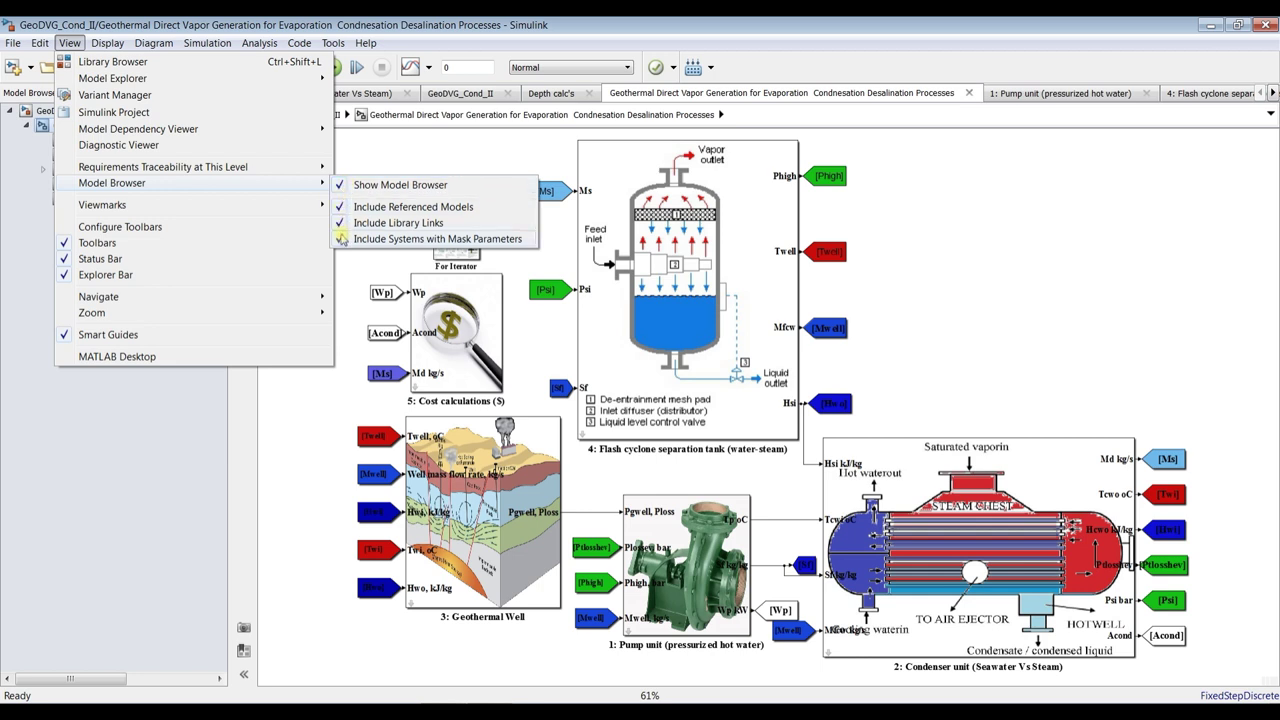
click(176, 432)
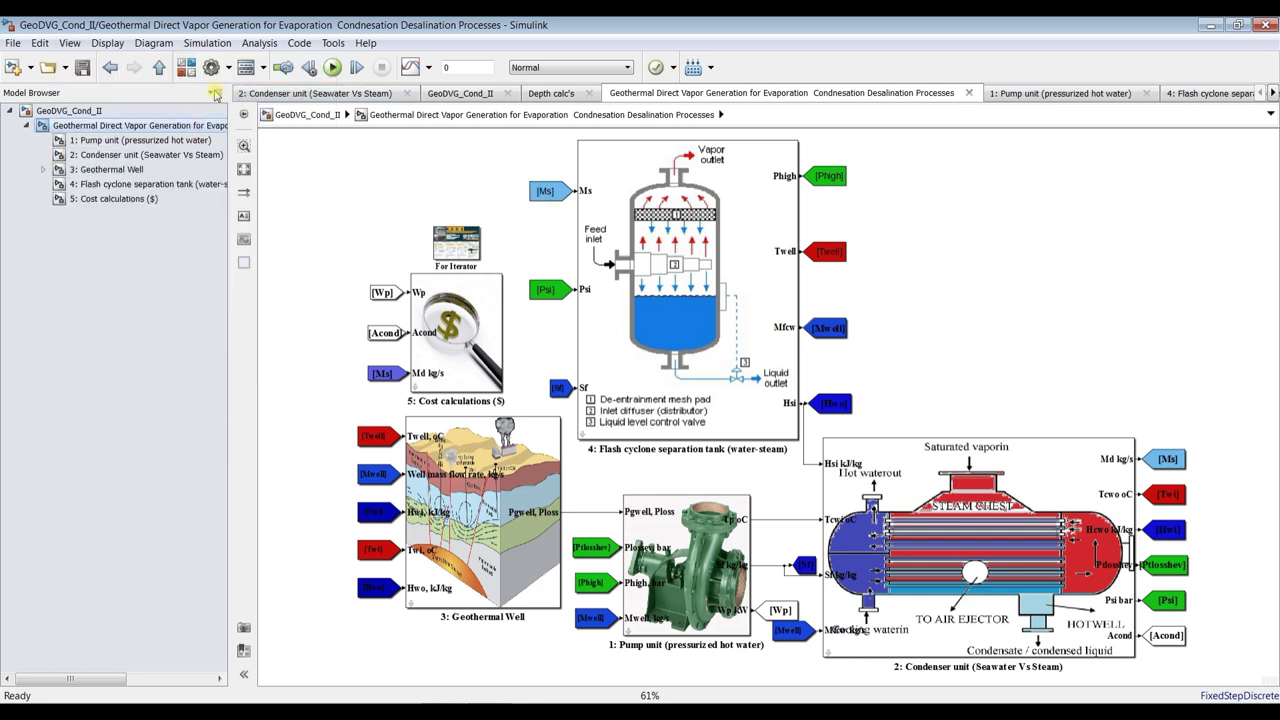
click(215, 93)
click(165, 349)
click(243, 169)
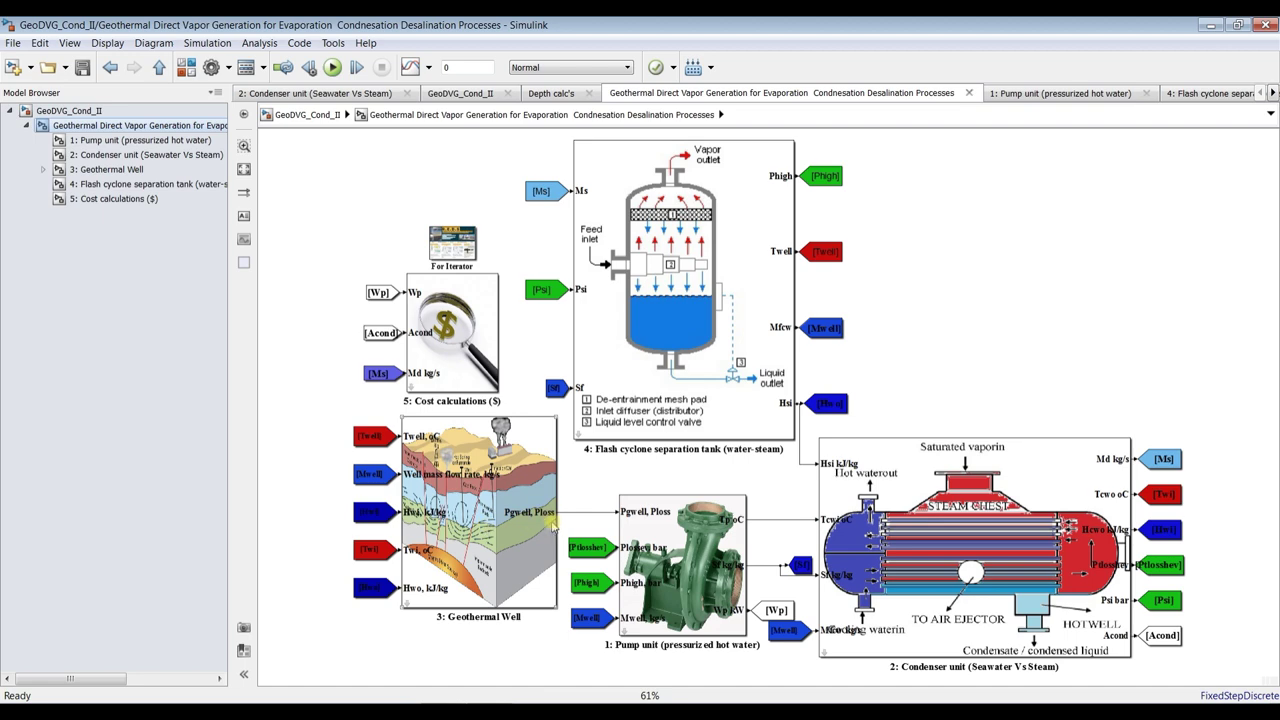
- Change the pump unit's feed salinity ratio from 45010.0 to 35000 ppm and confirm
double_click(659, 522)
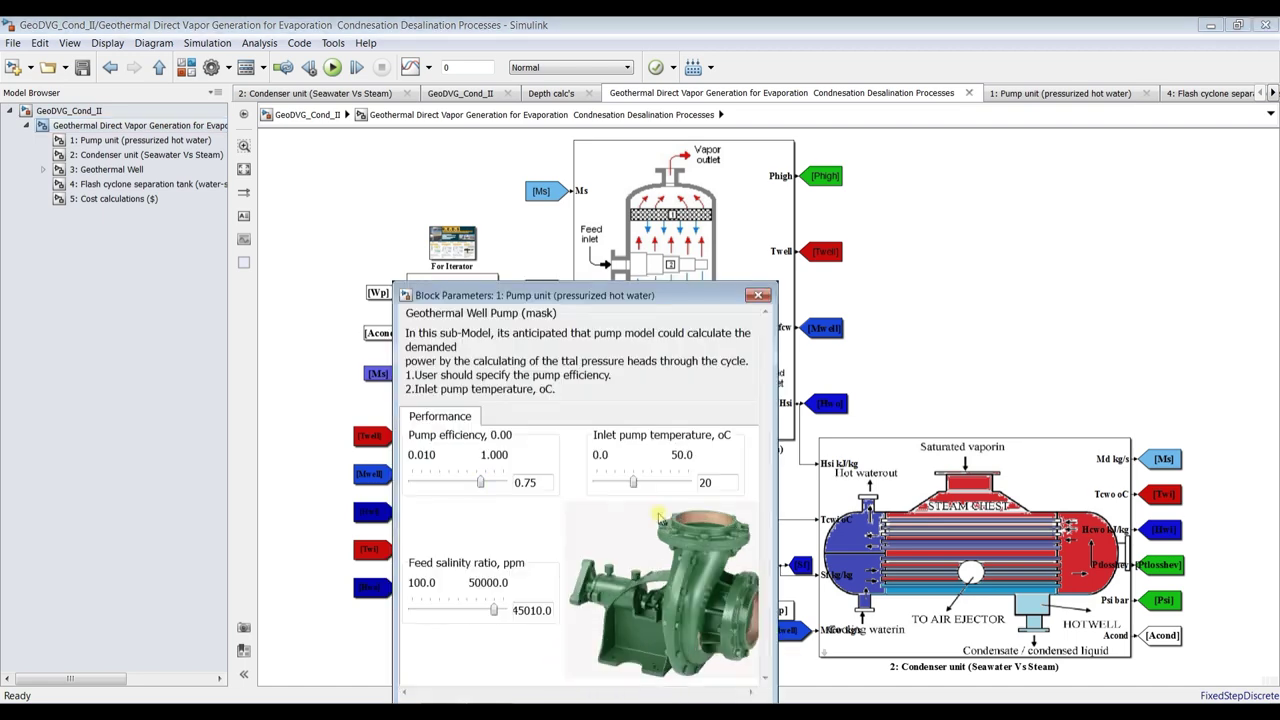
drag(591, 295, 566, 151)
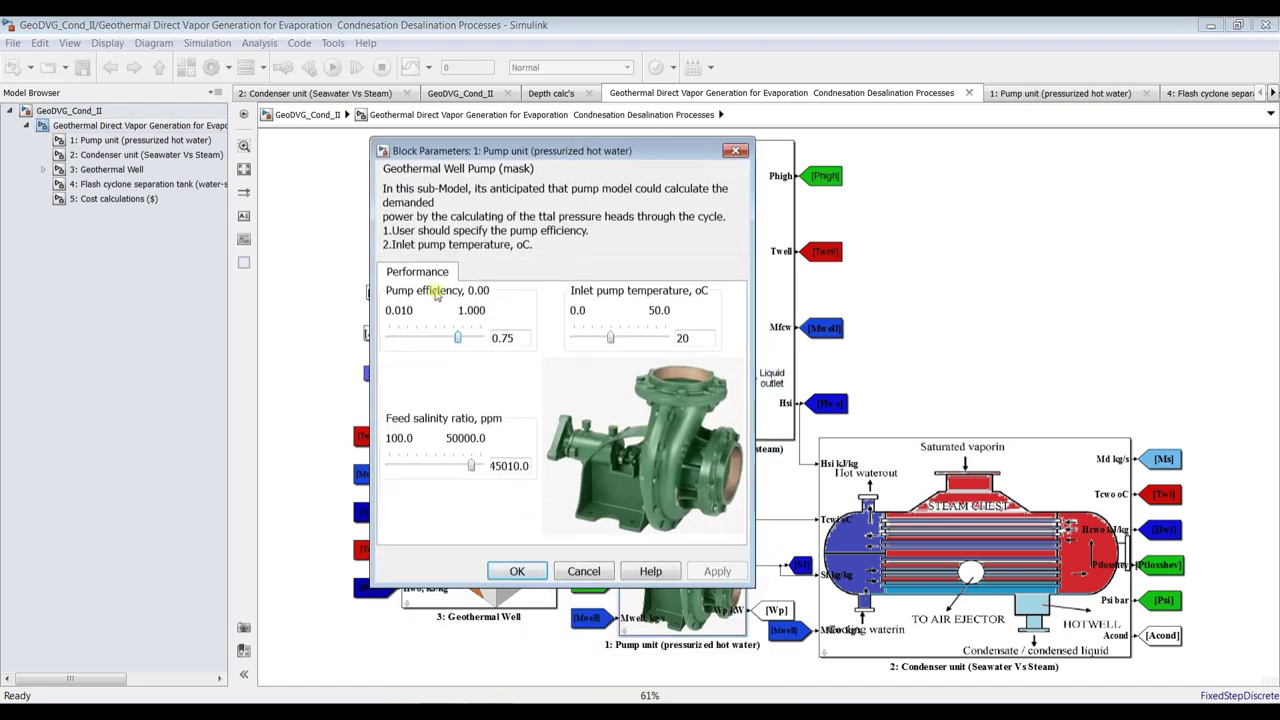
double_click(517, 338)
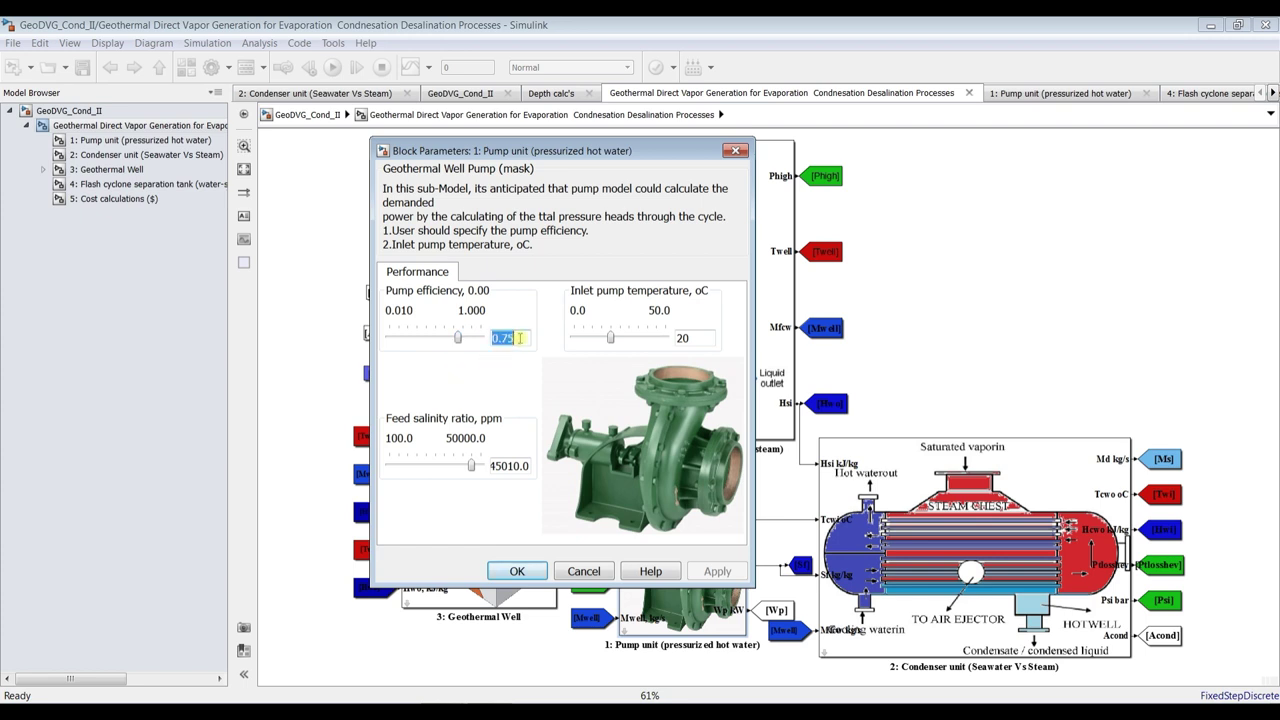
double_click(696, 336)
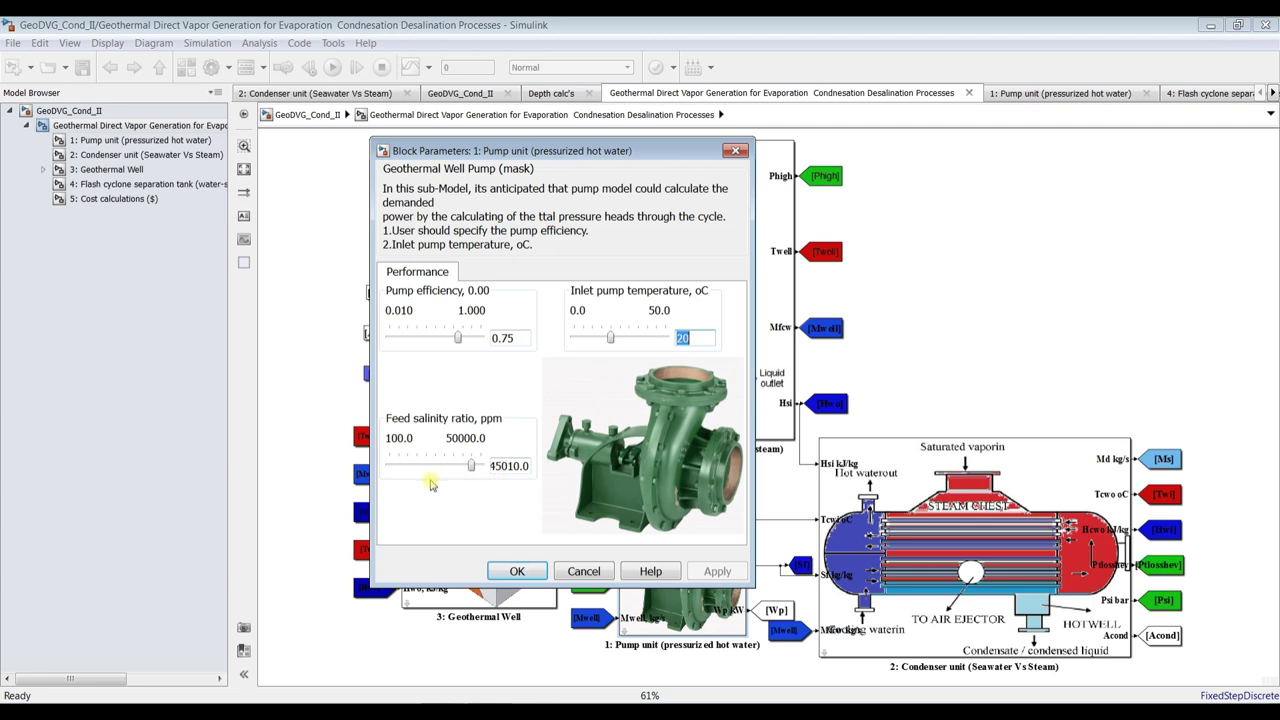
double_click(515, 466)
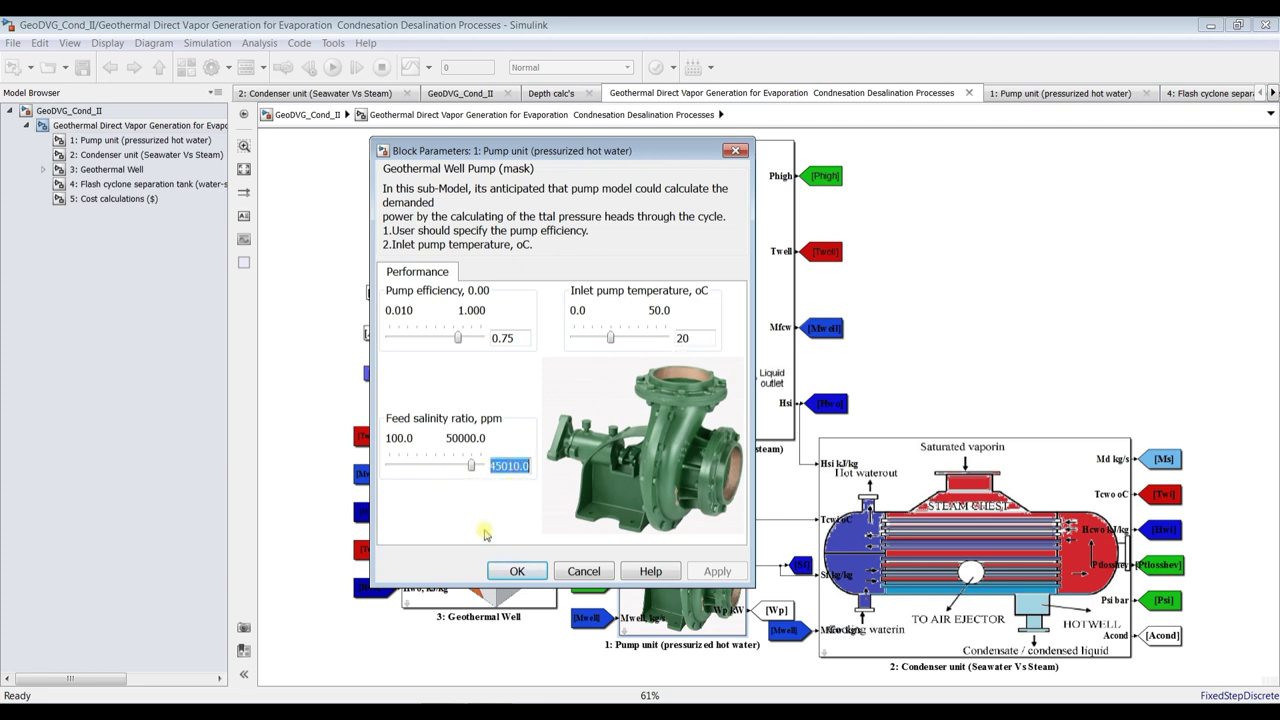
text(3)
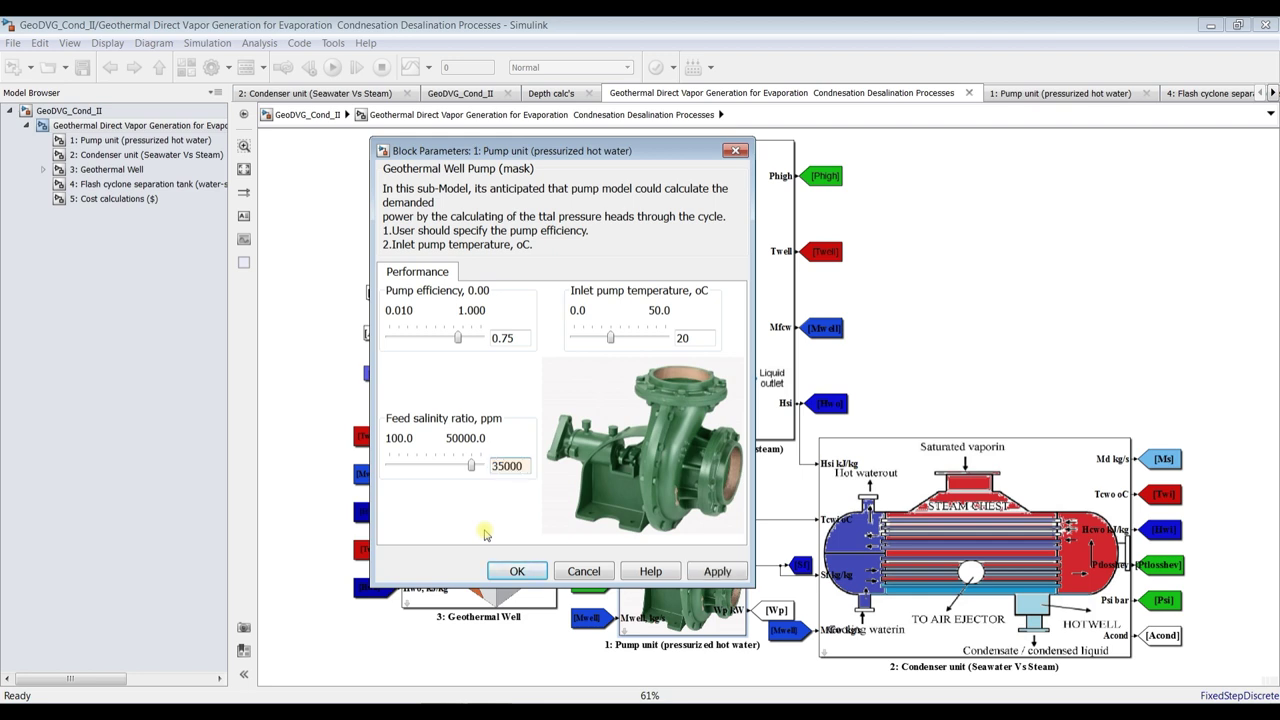
click(702, 576)
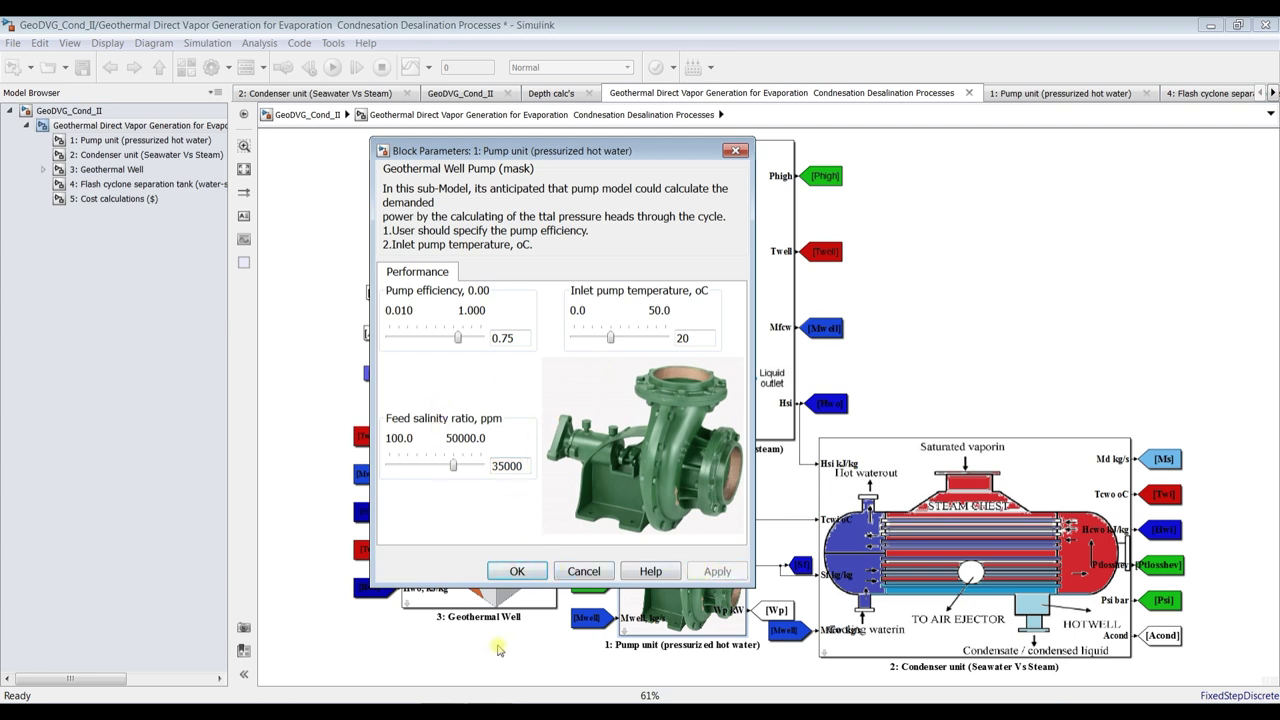
click(514, 571)
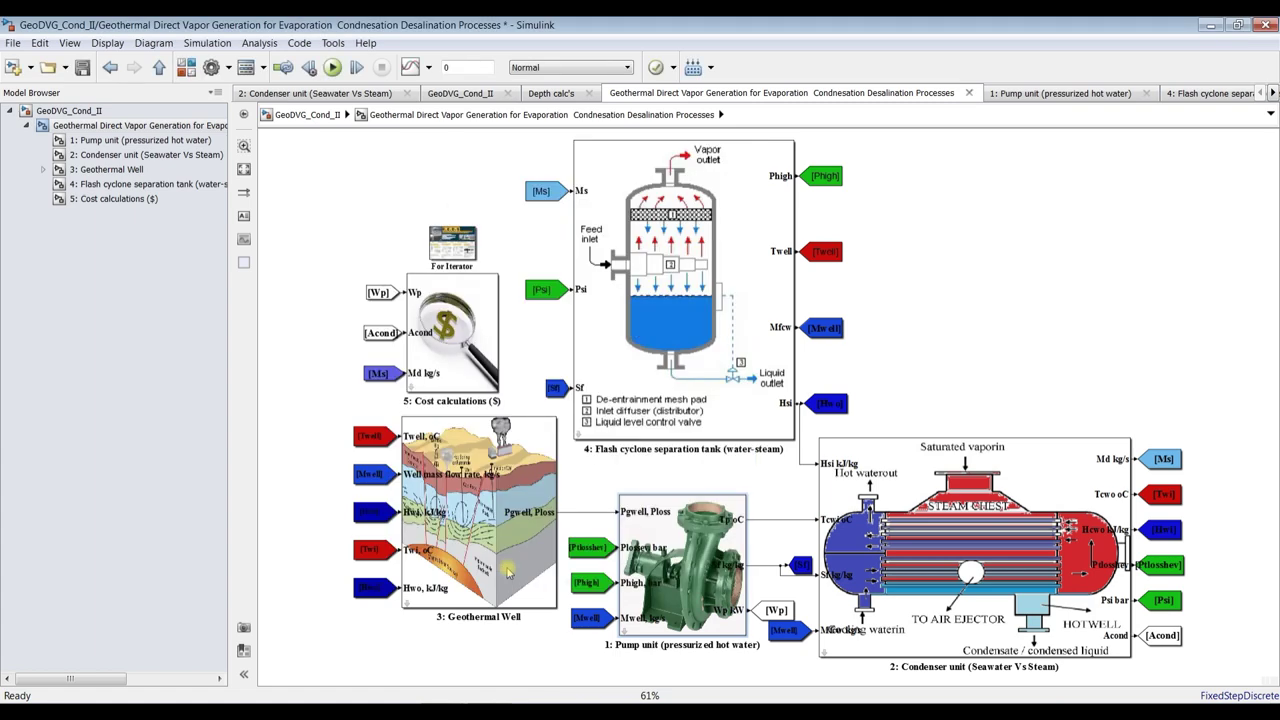
double_click(920, 525)
- Set the condenser's condensate flow rate to 100 and apply it
drag(764, 246, 584, 104)
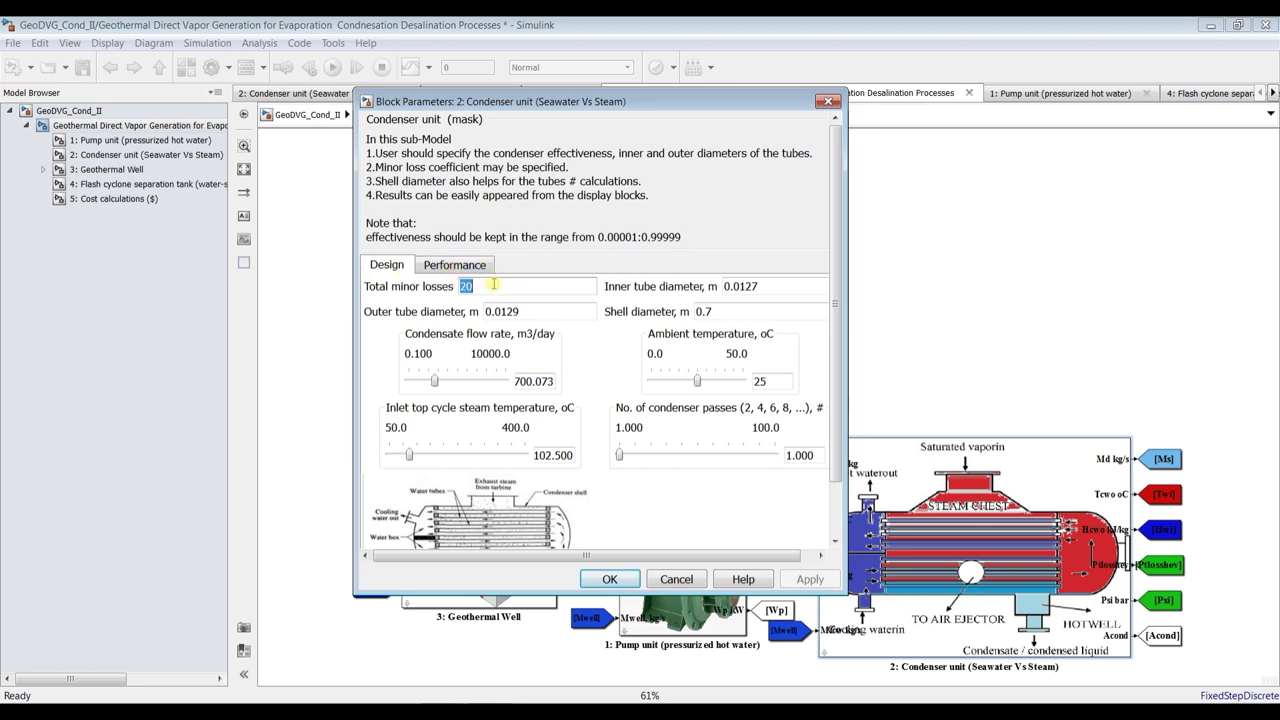
double_click(786, 288)
double_click(536, 311)
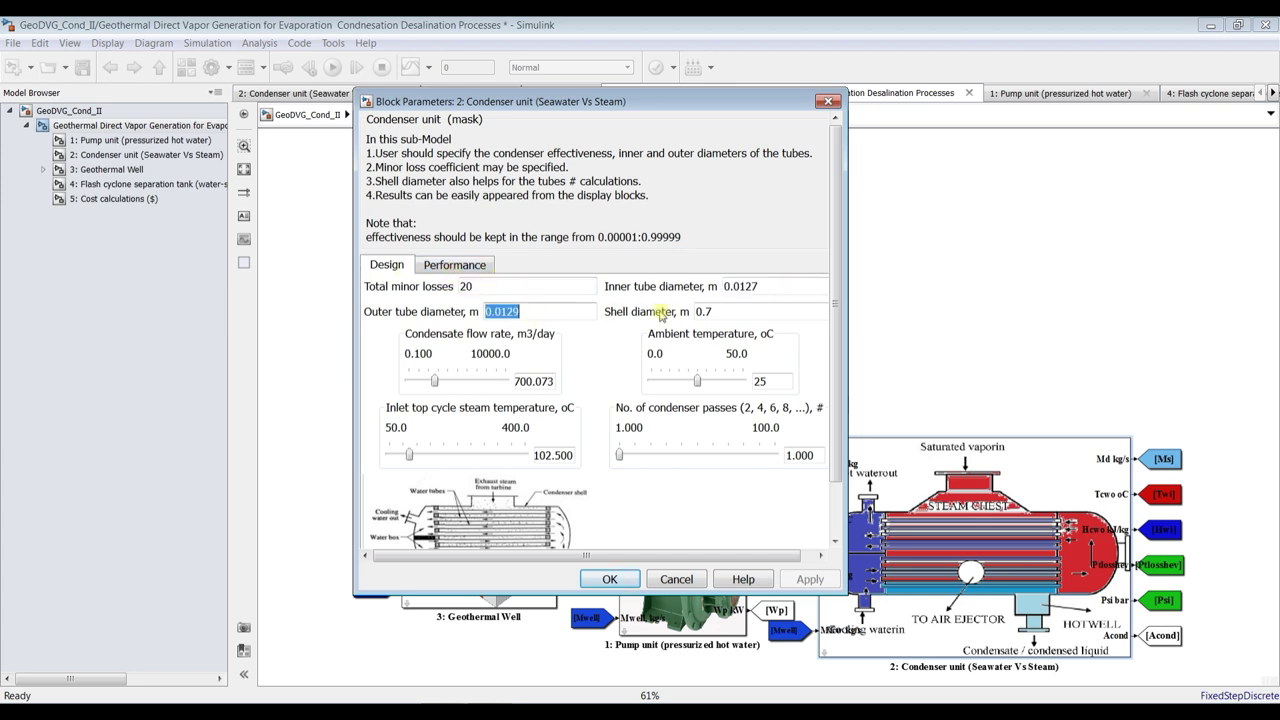
double_click(704, 311)
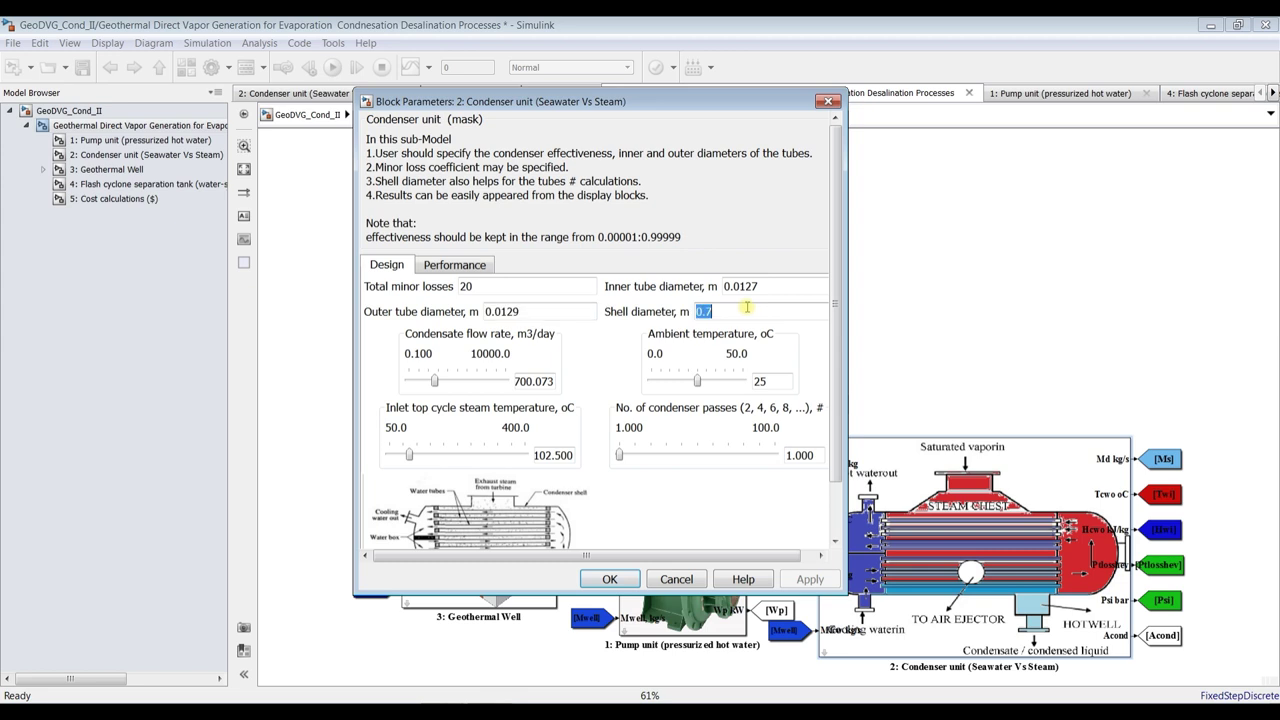
double_click(536, 383)
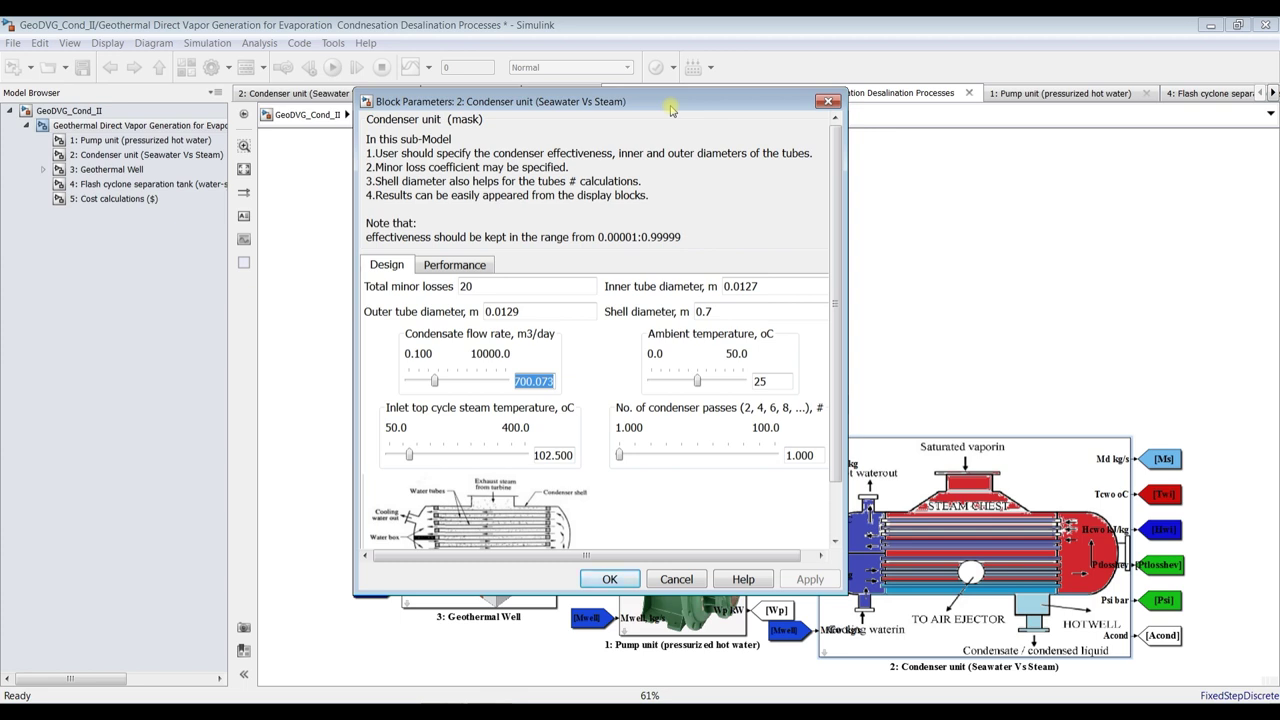
text(100)
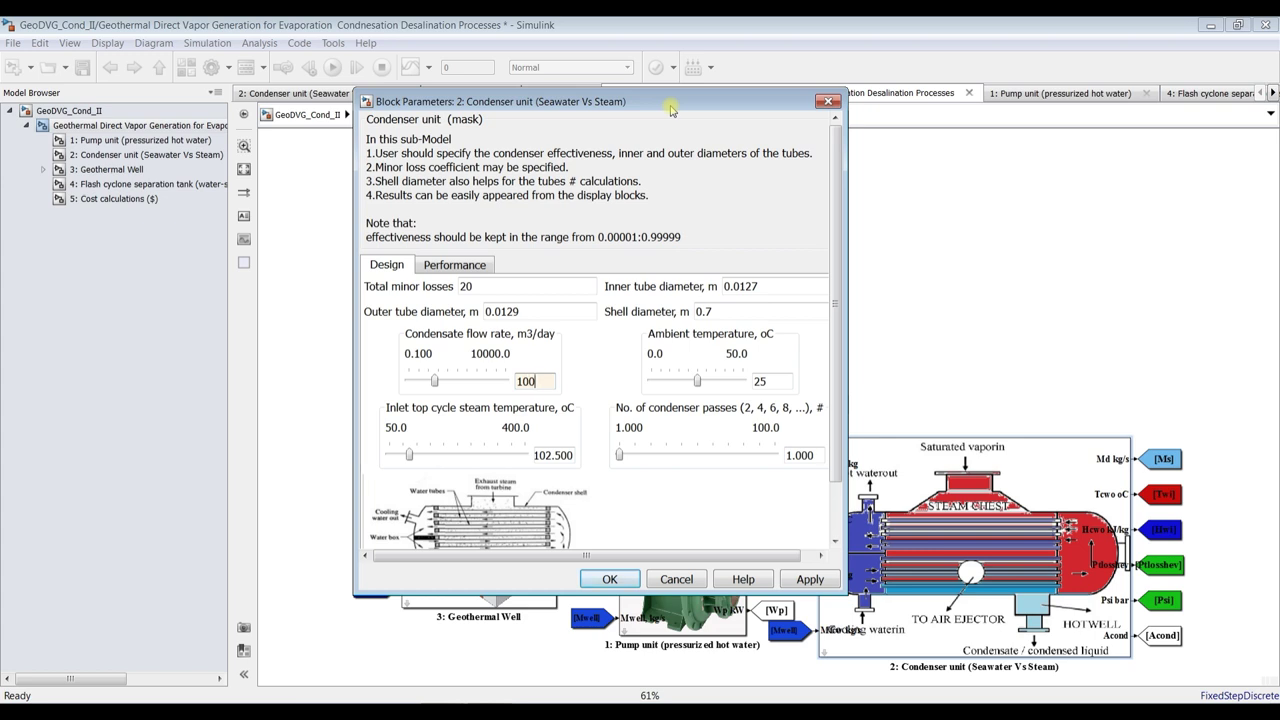
click(815, 579)
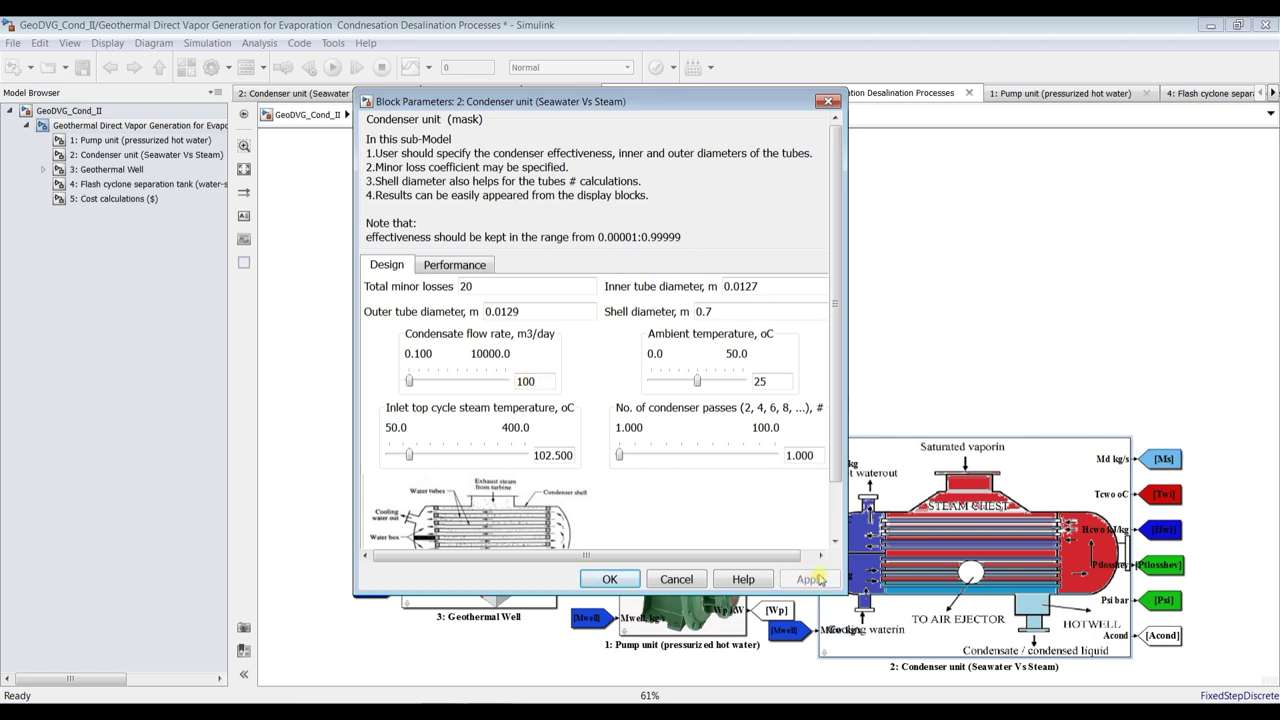
- Set the condenser's inlet top cycle steam temperature to 100 and apply it
double_click(762, 381)
drag(844, 440, 930, 440)
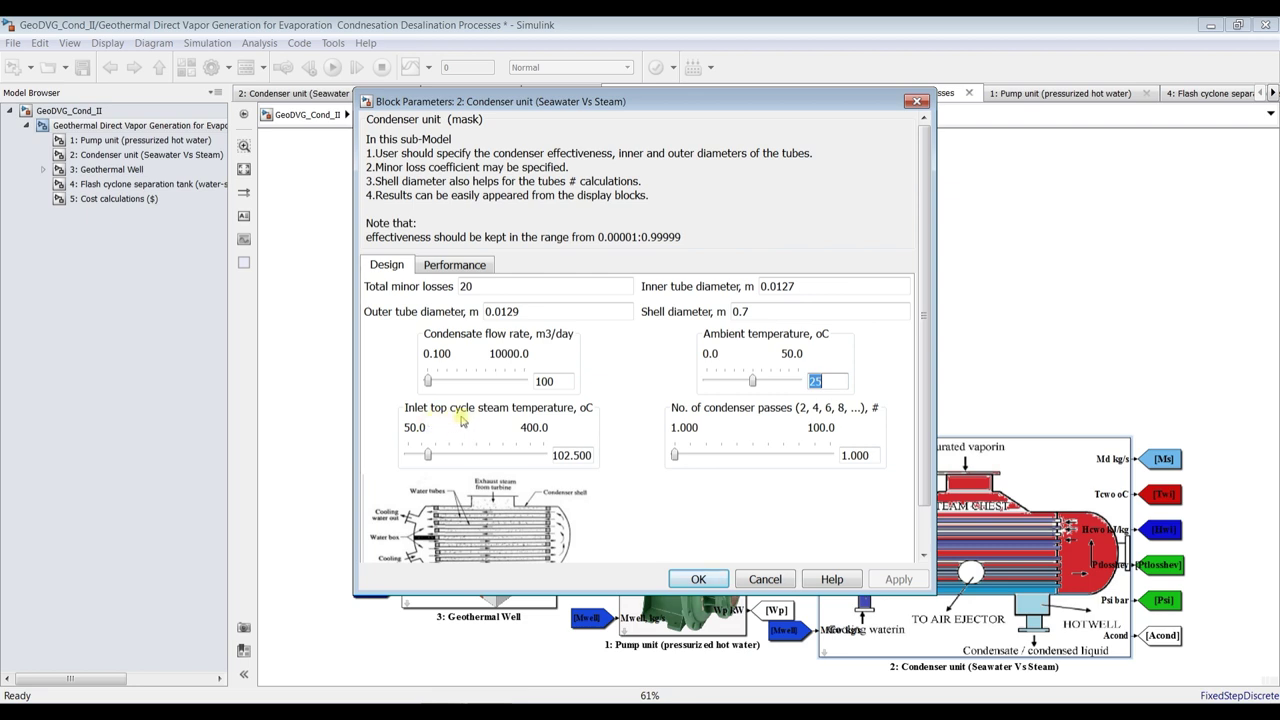
double_click(586, 455)
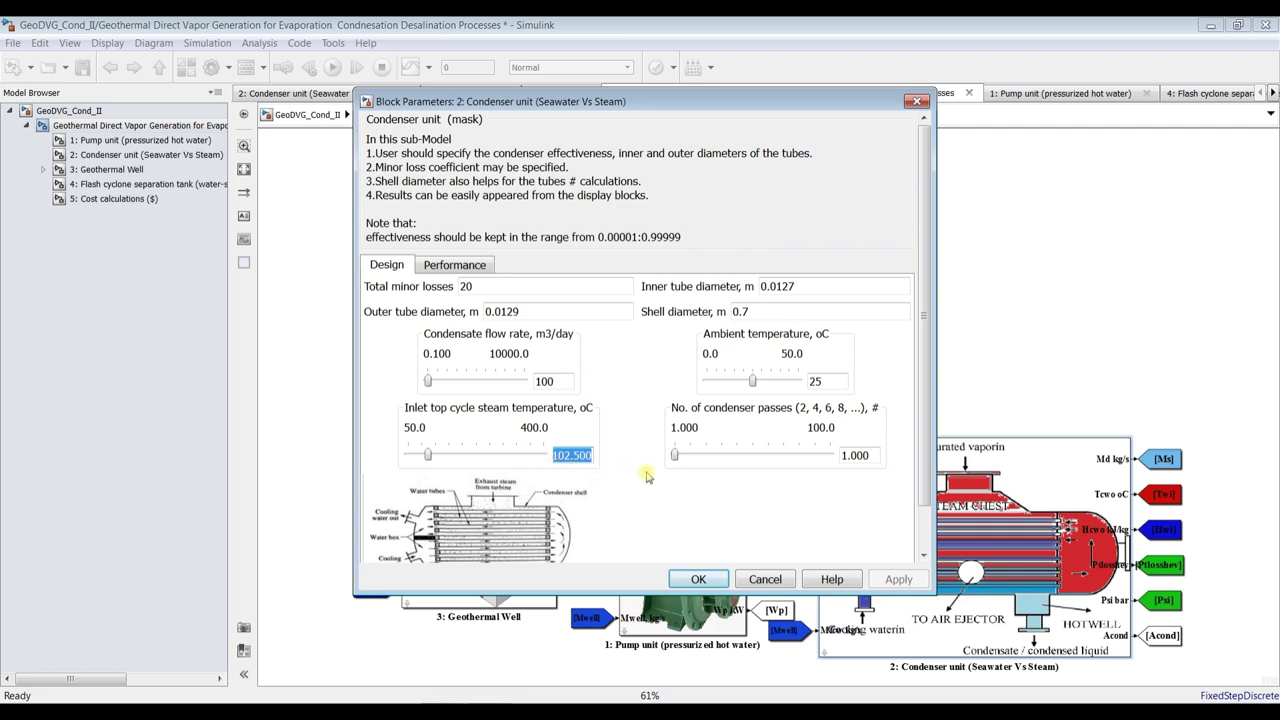
text(1)
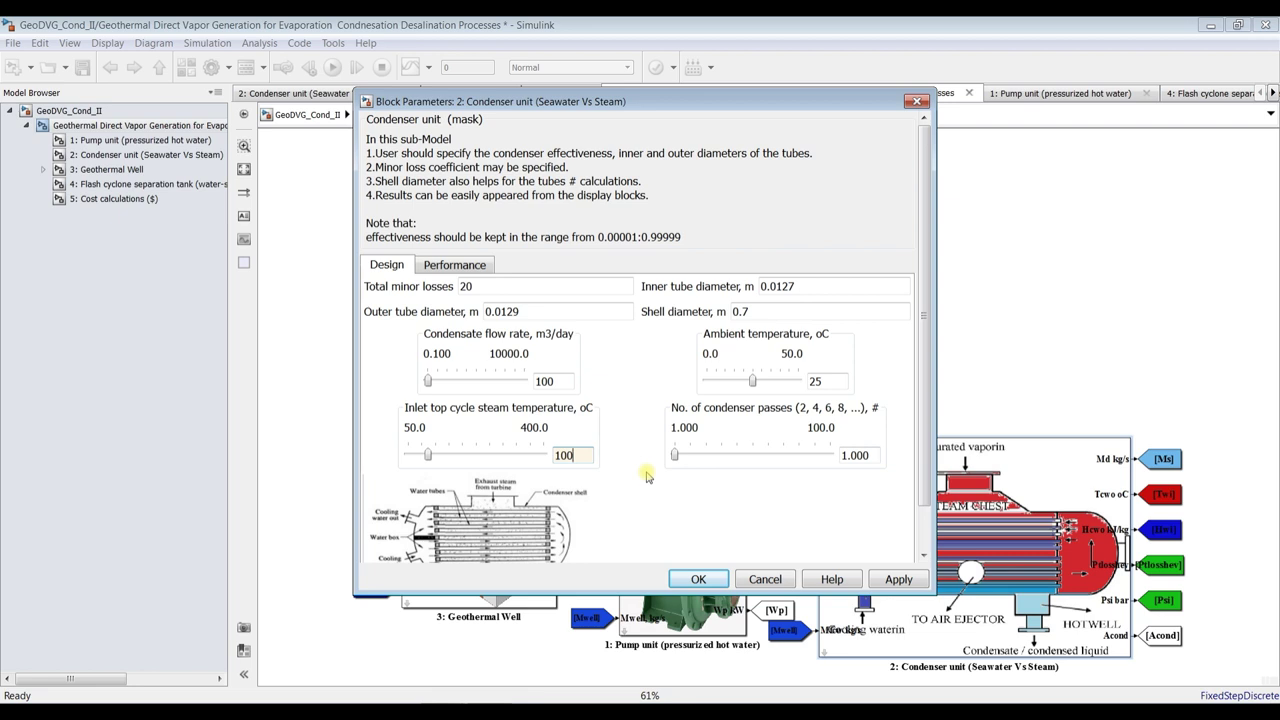
click(909, 582)
click(903, 582)
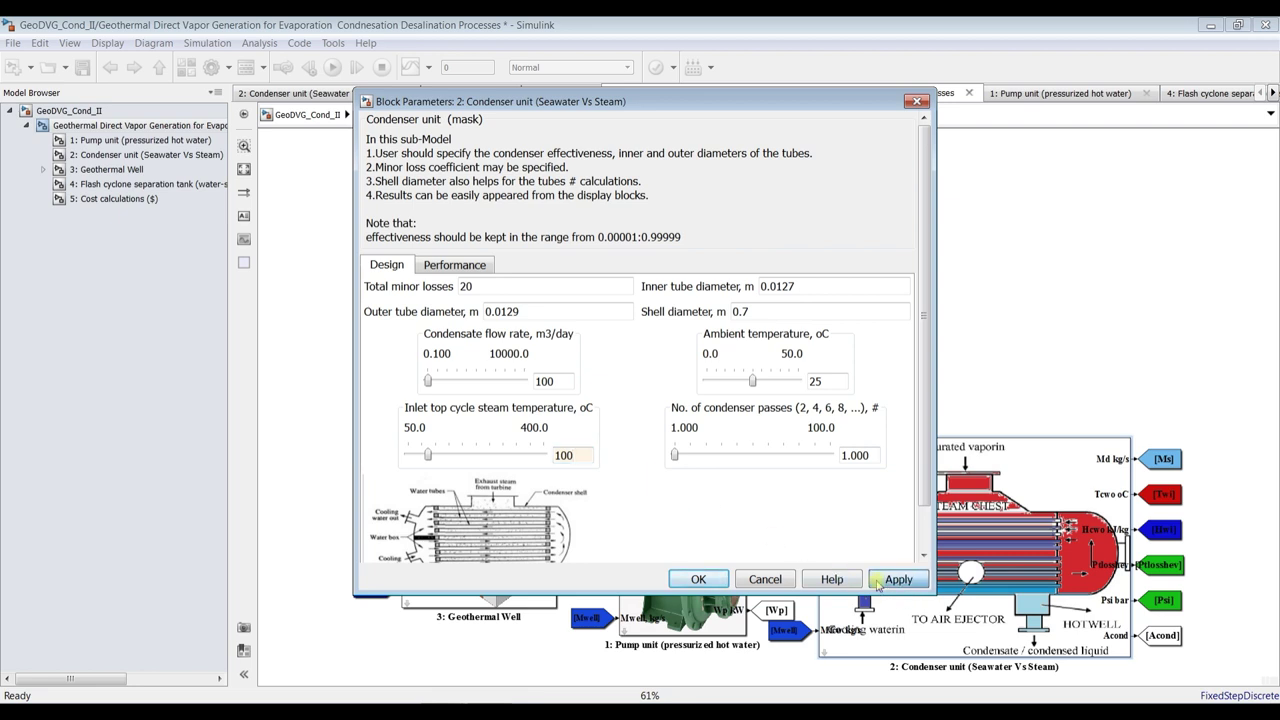
- Set evaporator effectiveness to 0.8 on the Performance tab and close the condenser settings
double_click(858, 455)
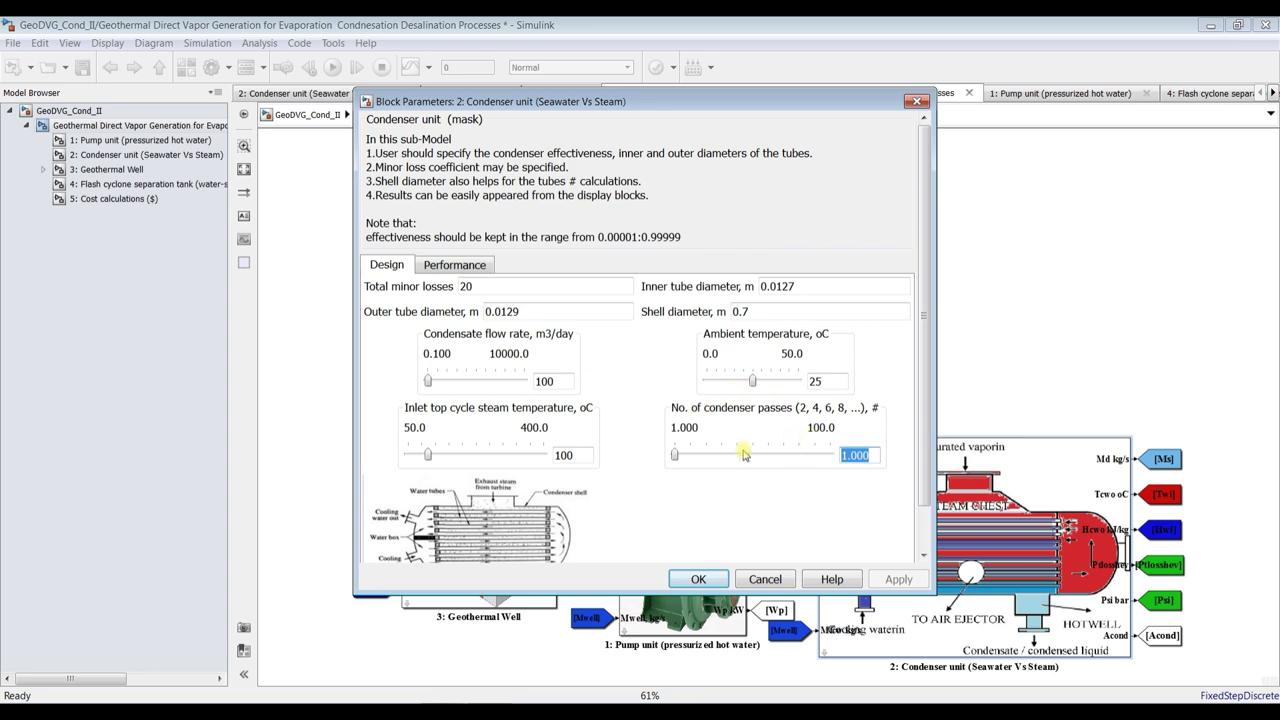
click(472, 267)
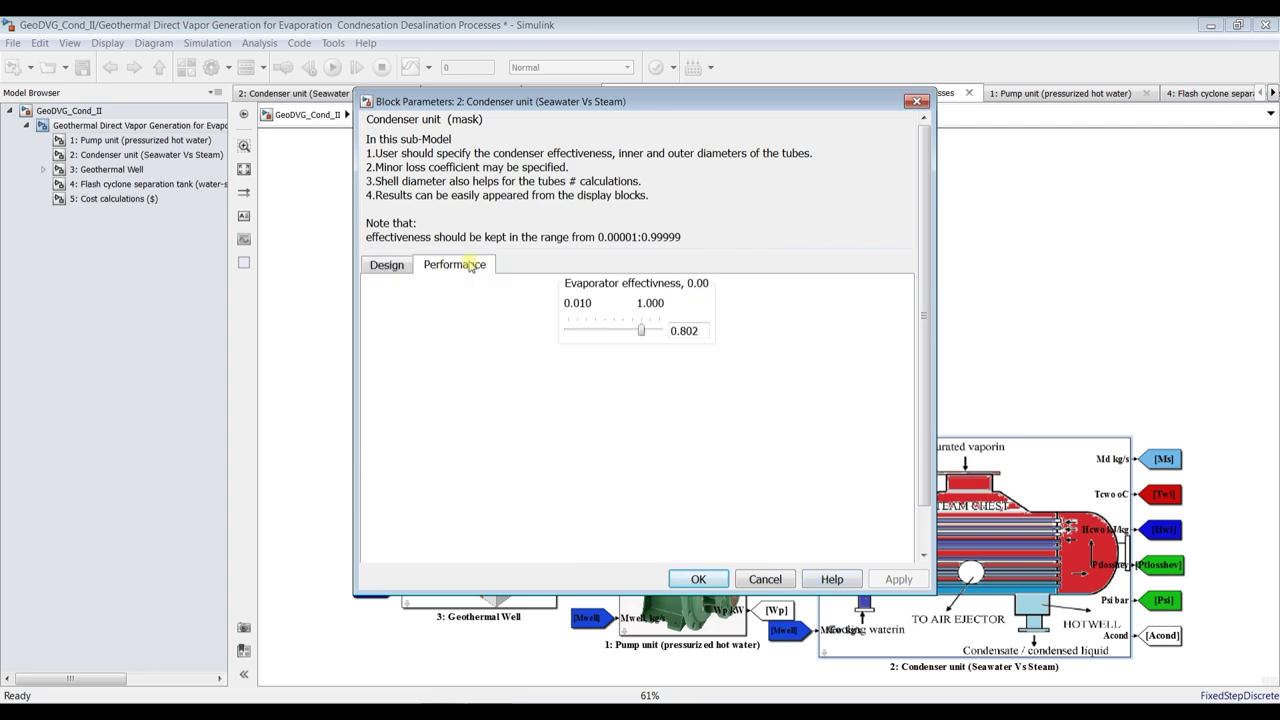
double_click(697, 330)
text(0.)
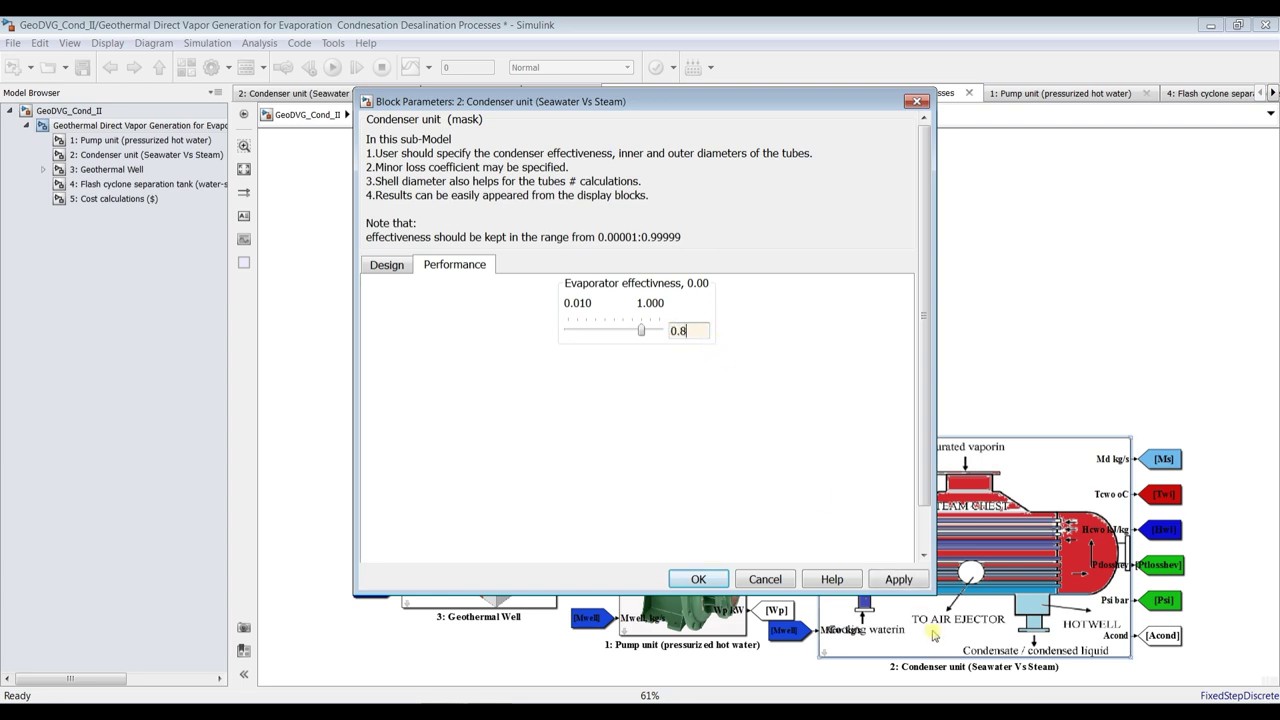
click(898, 579)
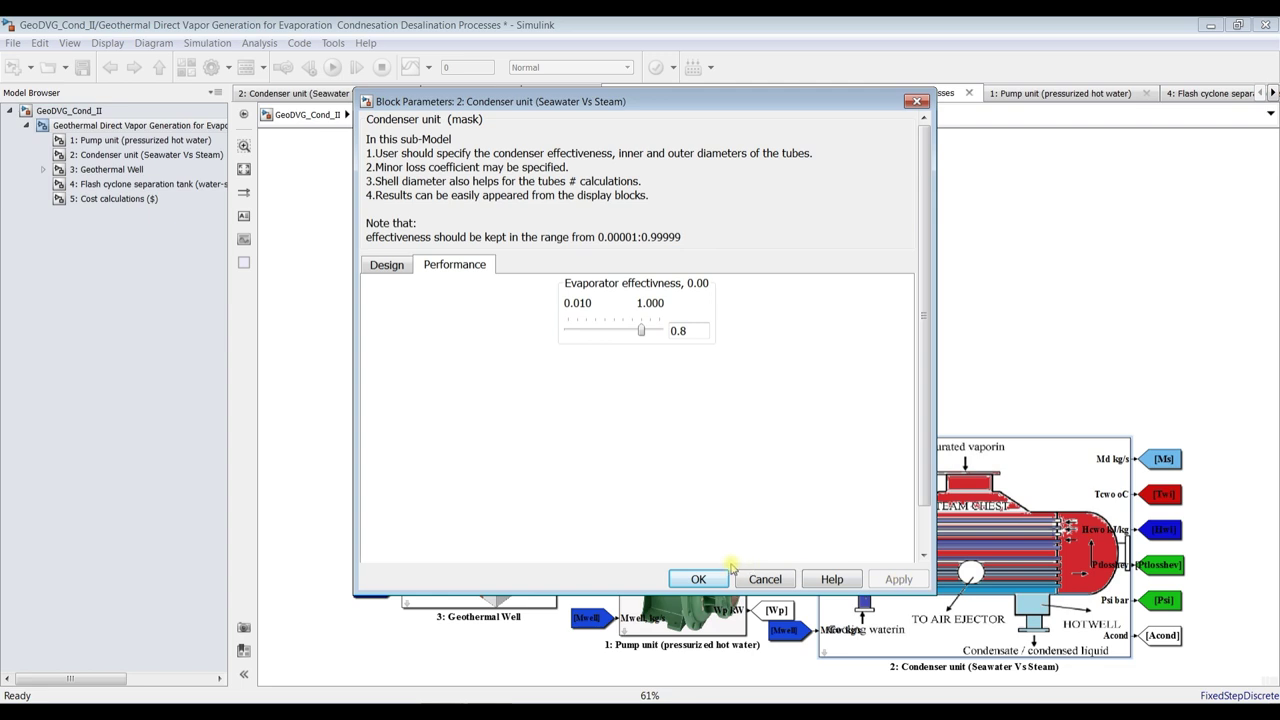
click(690, 580)
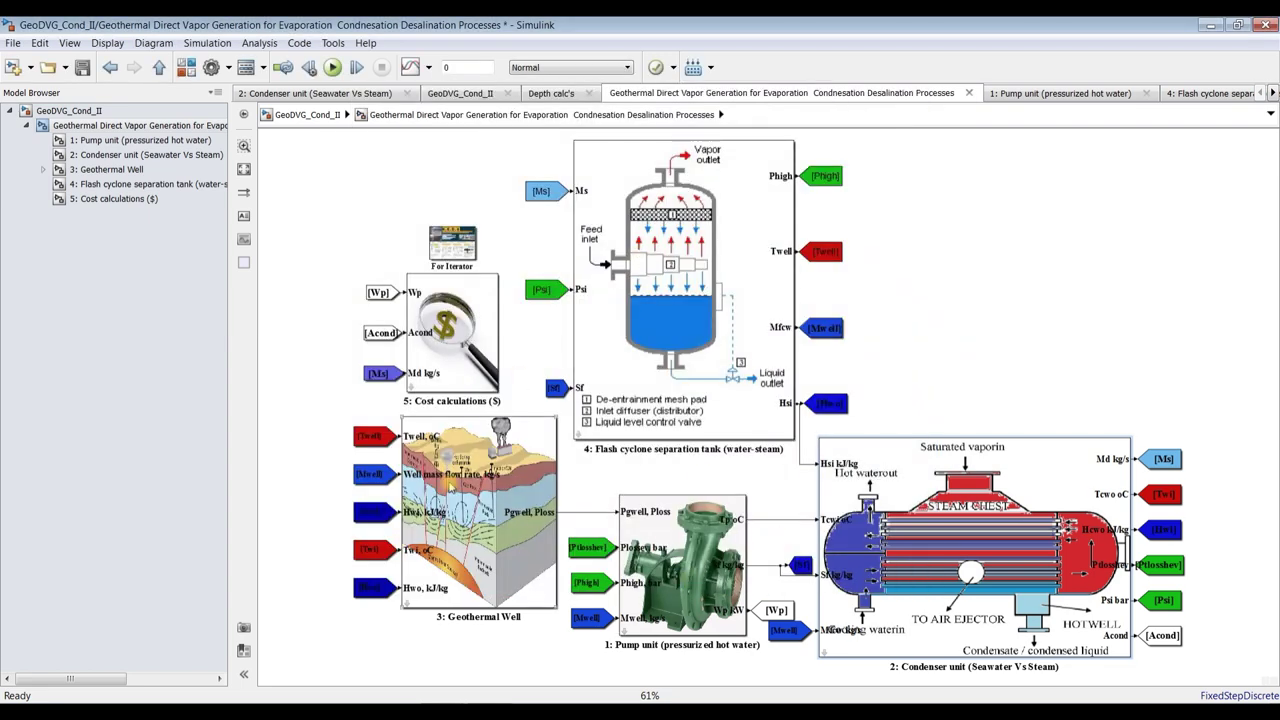
double_click(449, 483)
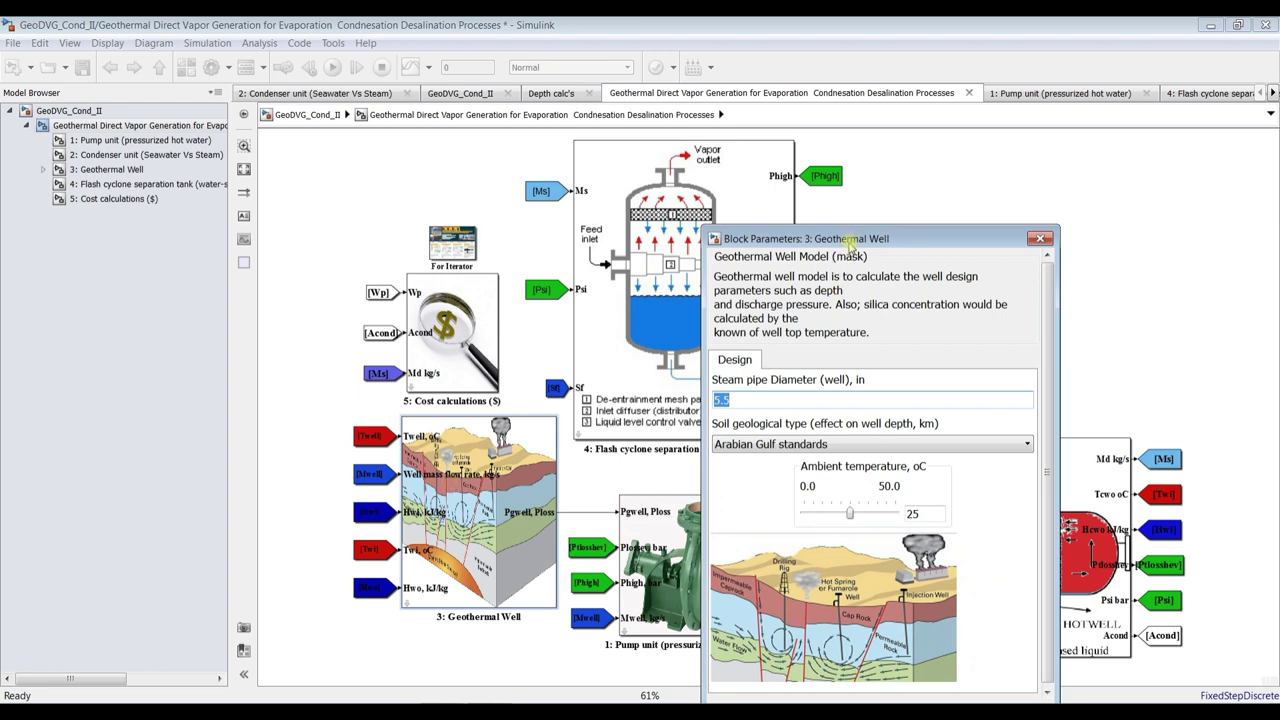
- Keep the Geothermal Well soil type as Arabian Gulf standards and confirm the well settings
drag(843, 241, 508, 133)
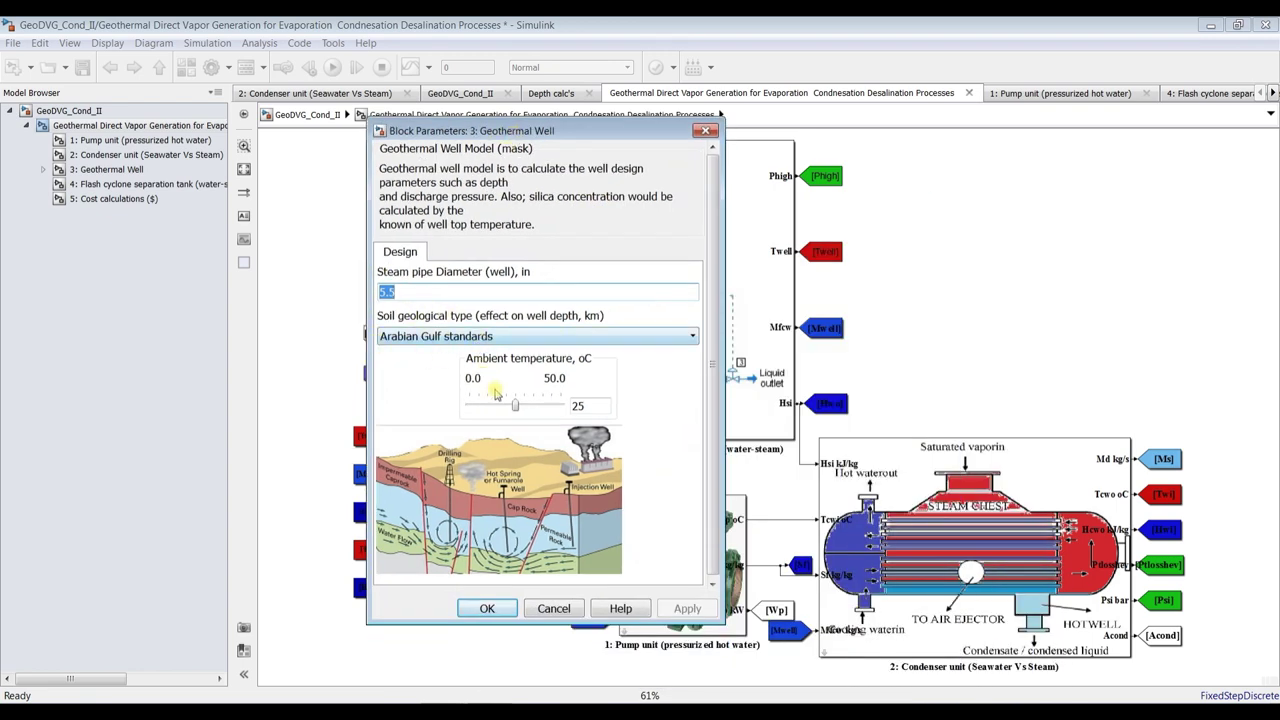
double_click(580, 406)
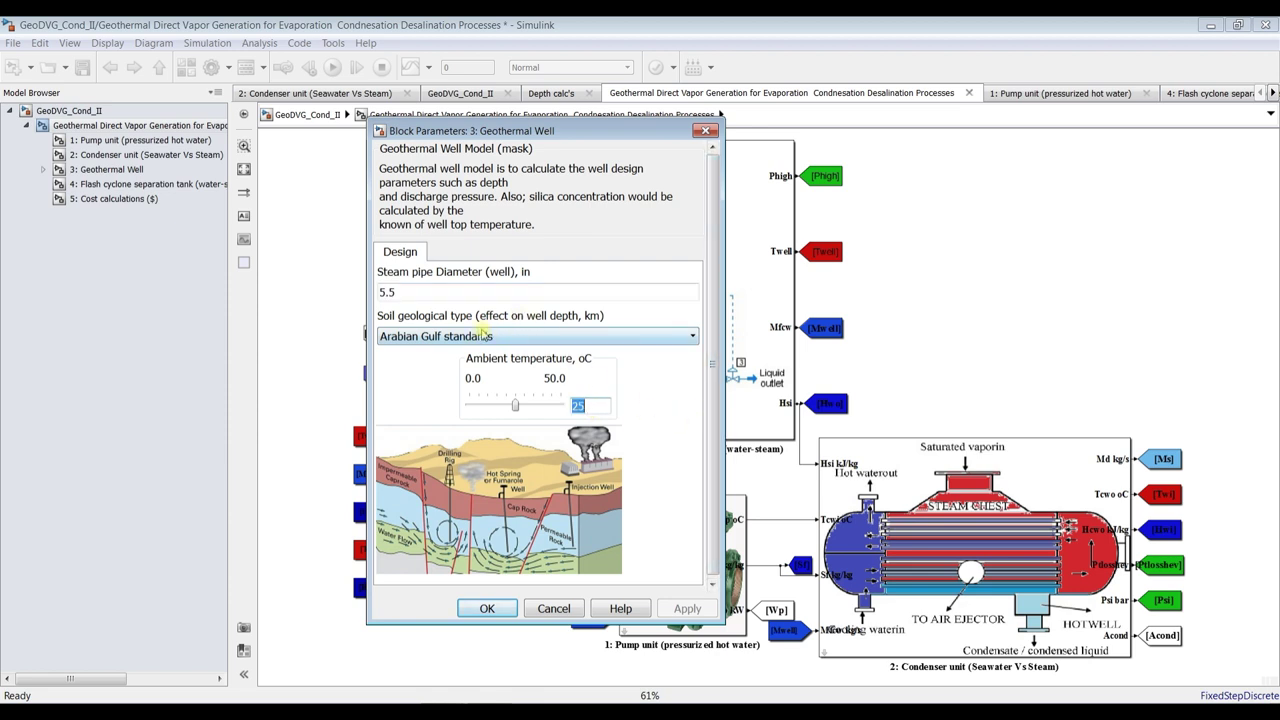
click(441, 339)
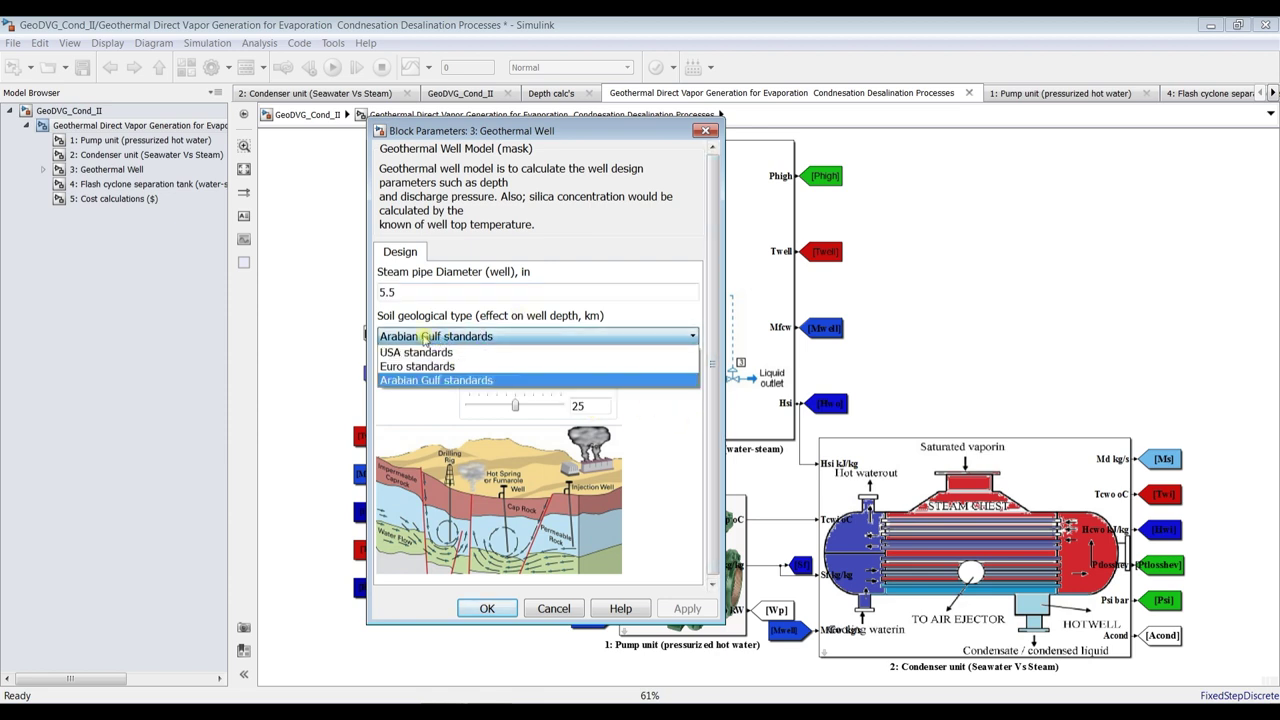
click(423, 315)
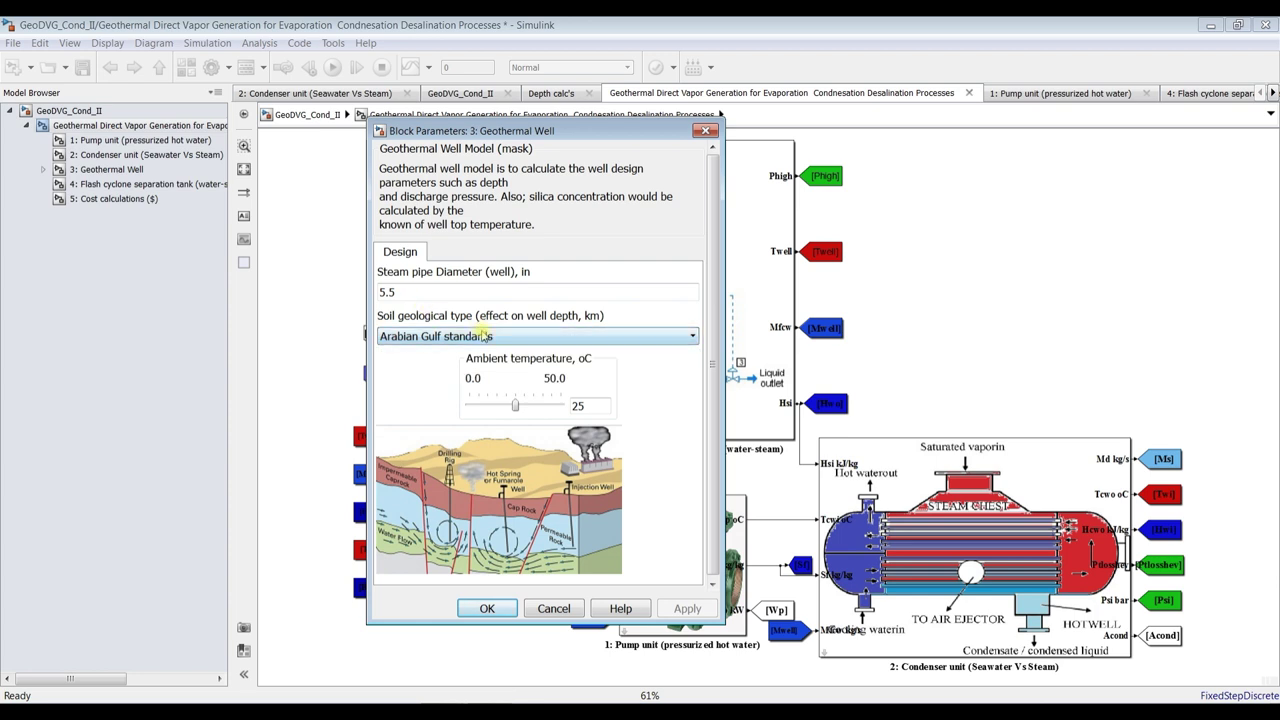
click(436, 338)
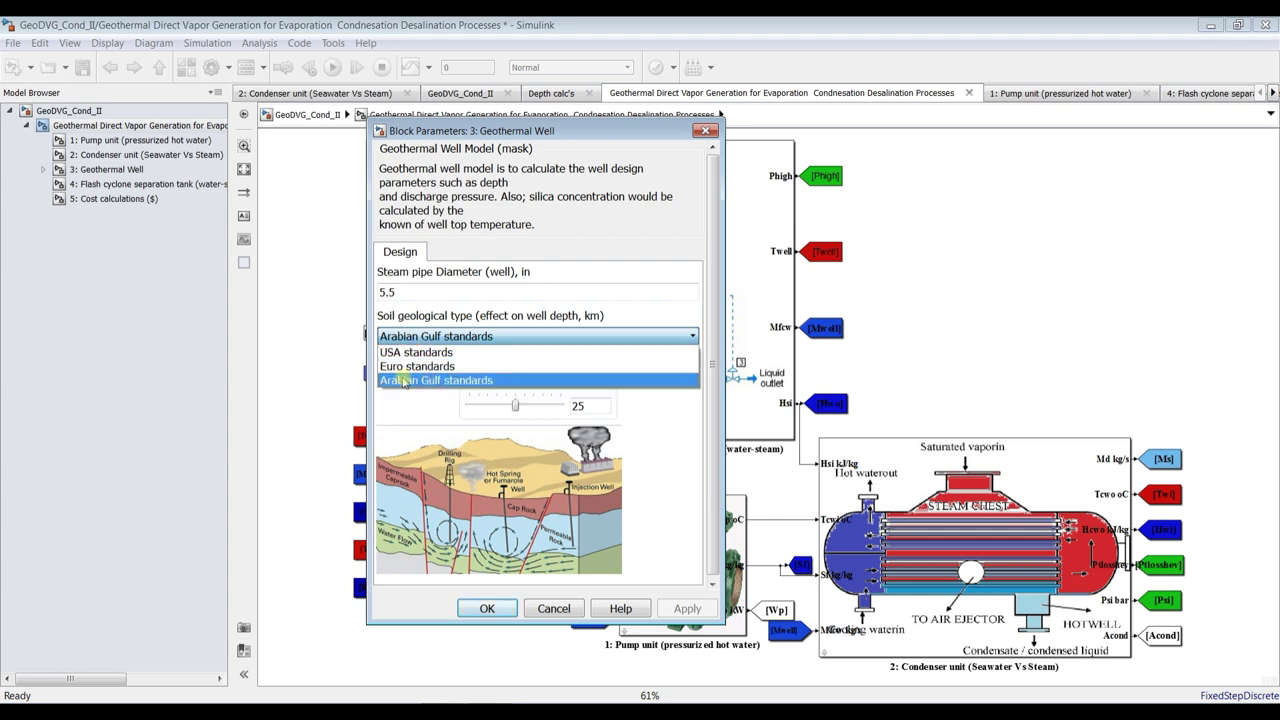
click(425, 380)
click(680, 608)
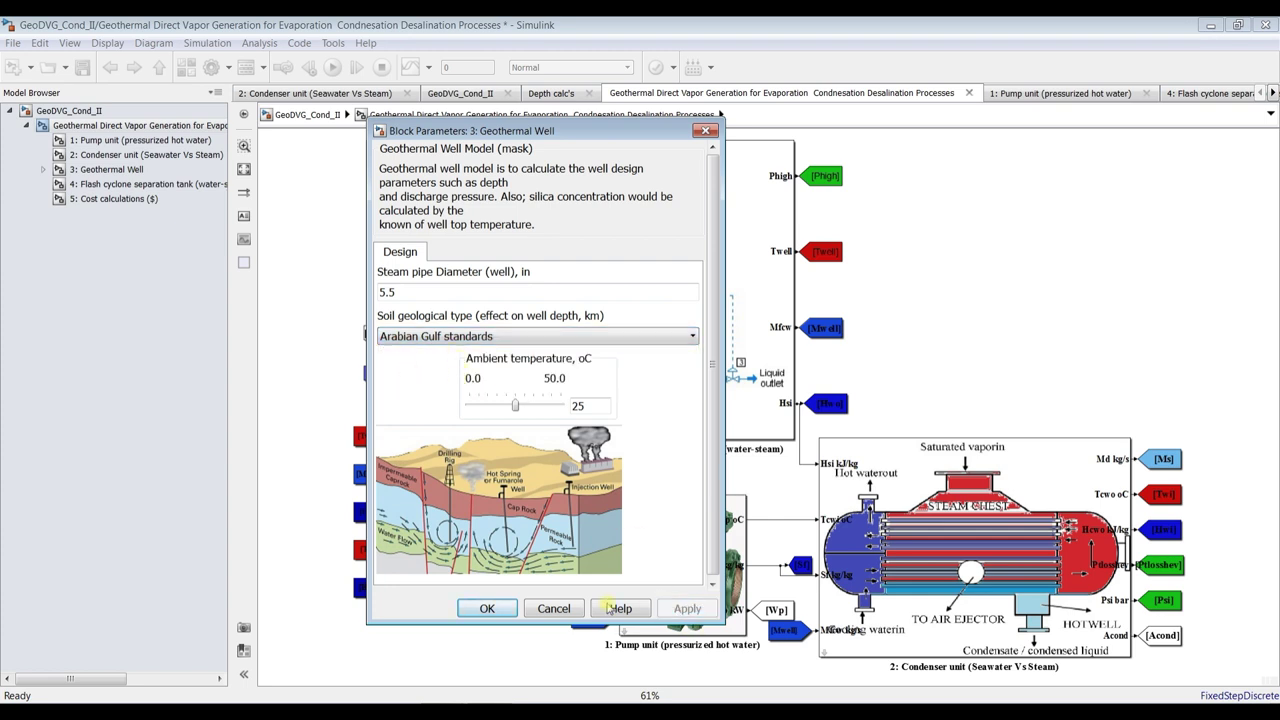
click(508, 608)
double_click(666, 218)
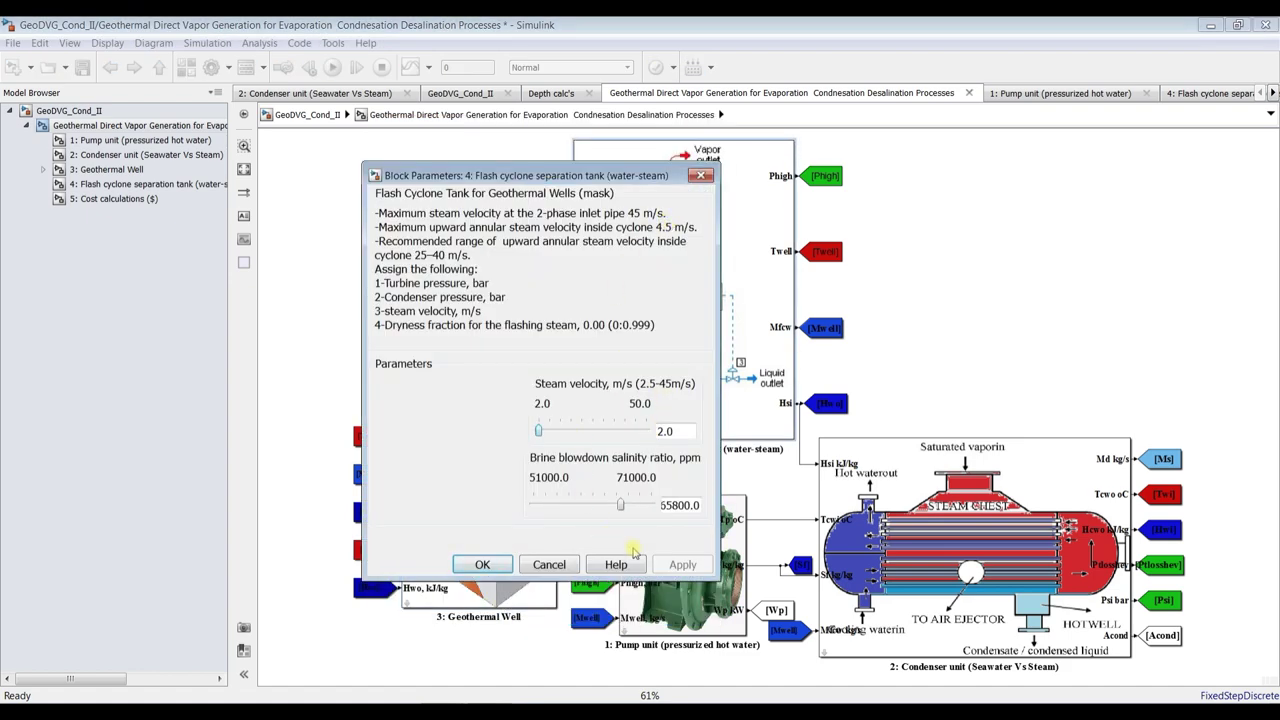
- Enter 55000 ppm as the flash tank's brine blowdown salinity ratio, apply, and close
double_click(680, 505)
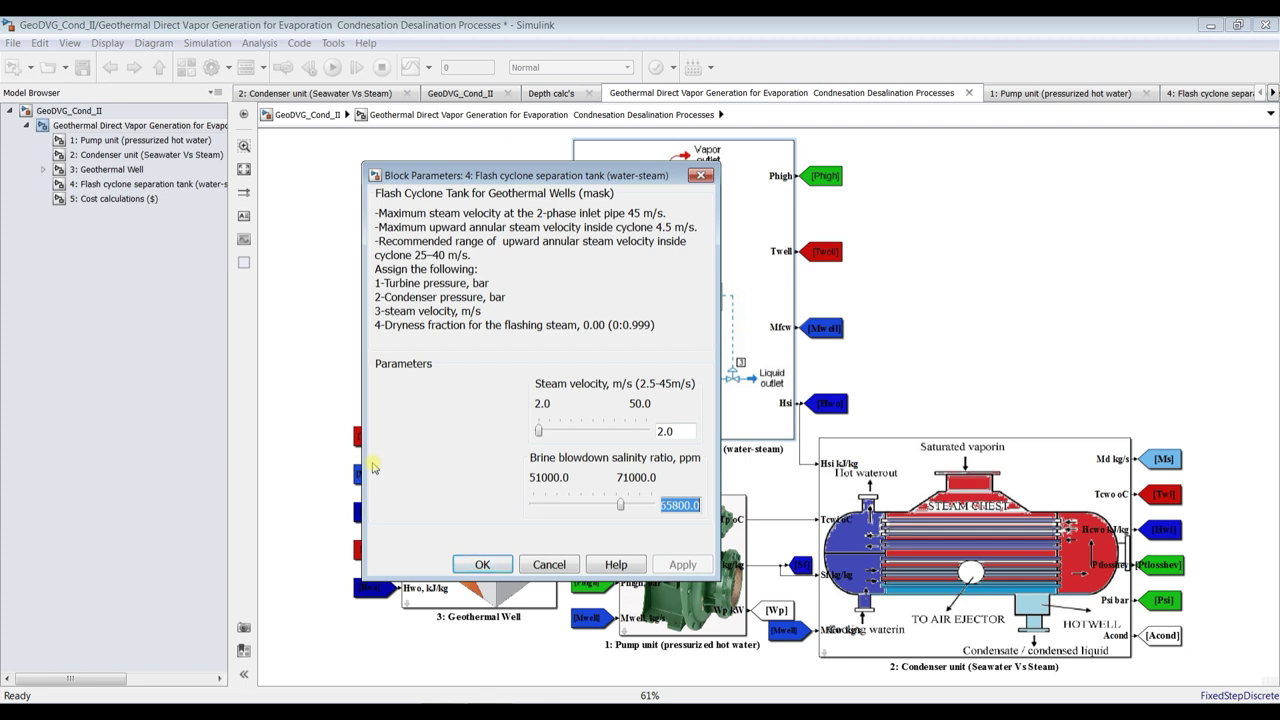
text(5)
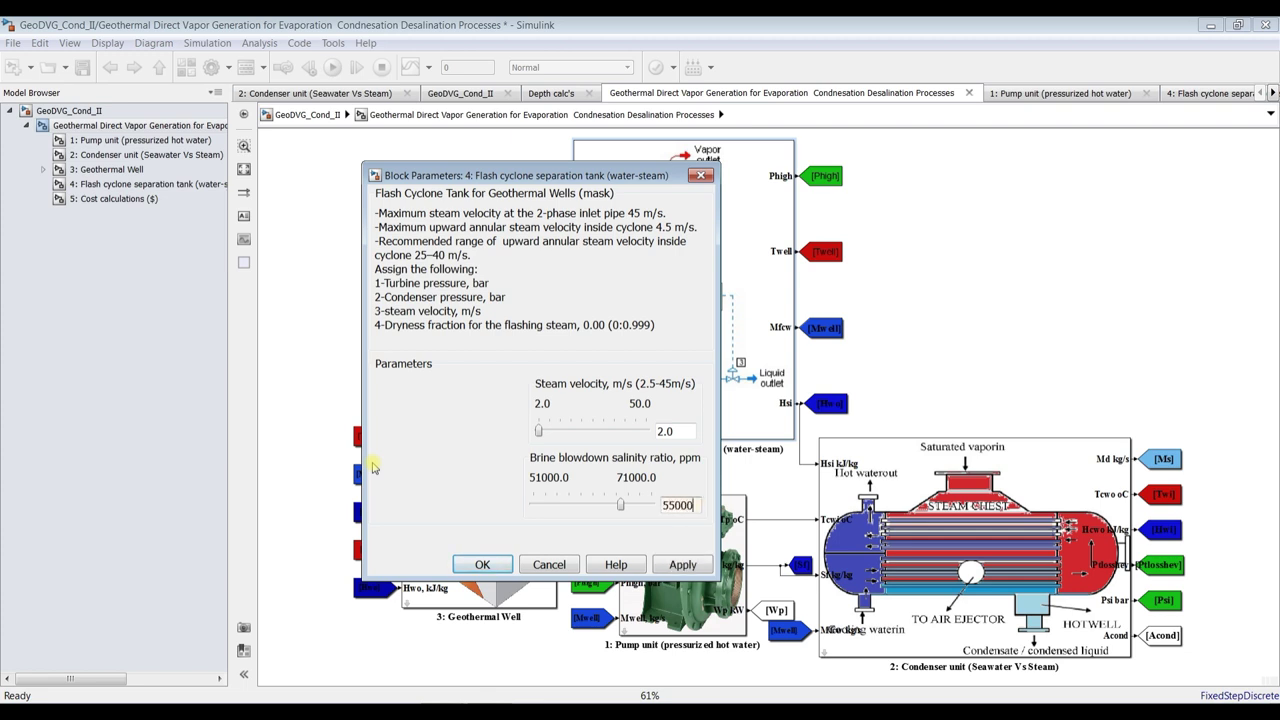
text(5000)
click(663, 567)
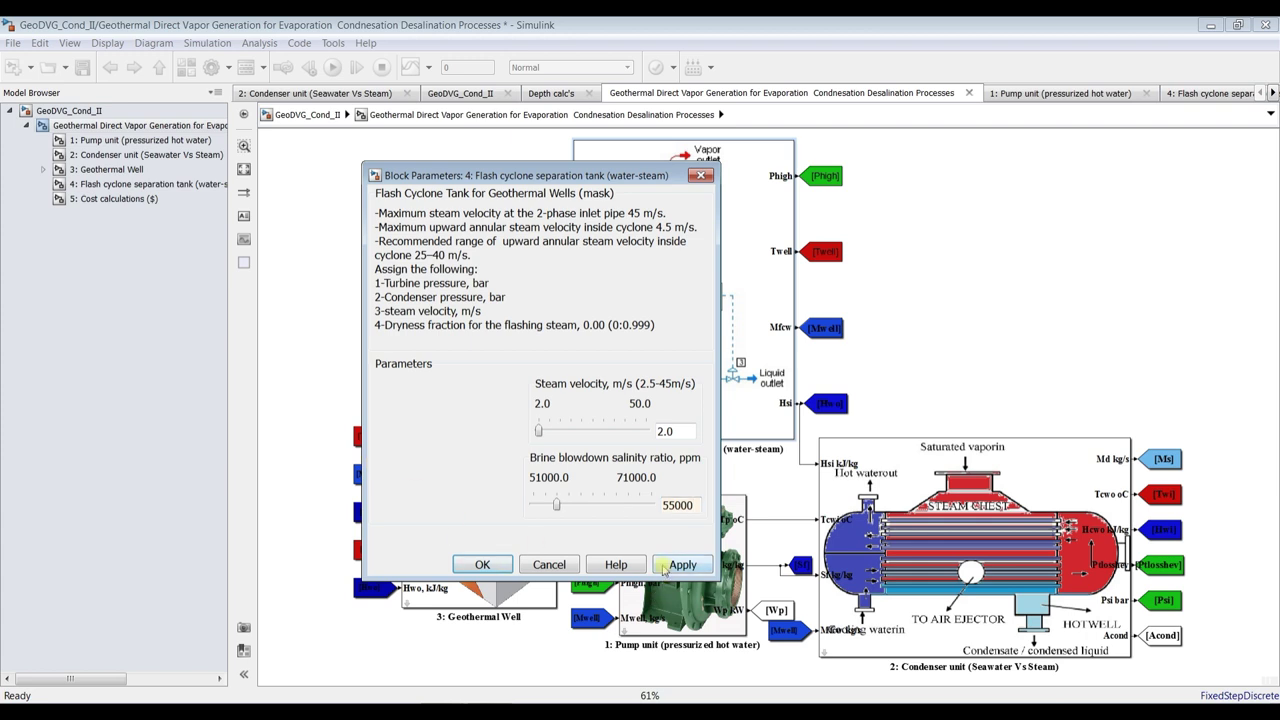
double_click(677, 432)
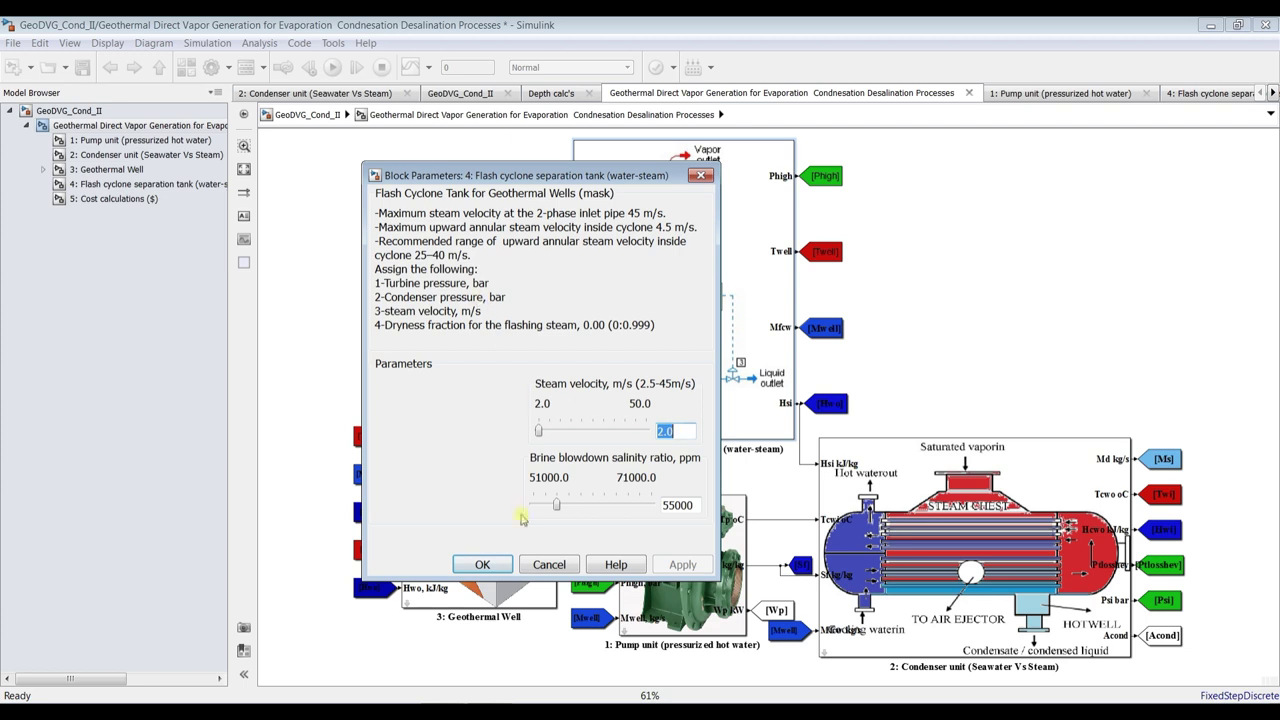
click(482, 564)
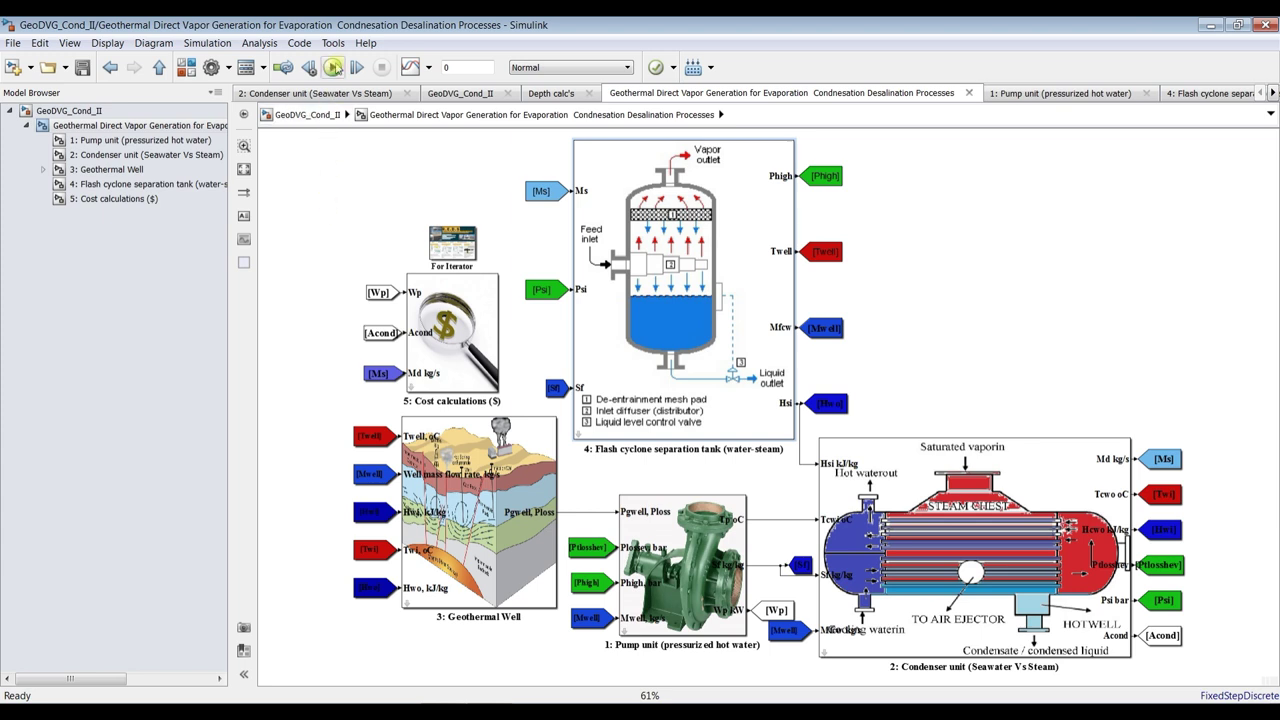
- Run the GeoDVG_Cond_II simulation with the updated parameters
click(334, 67)
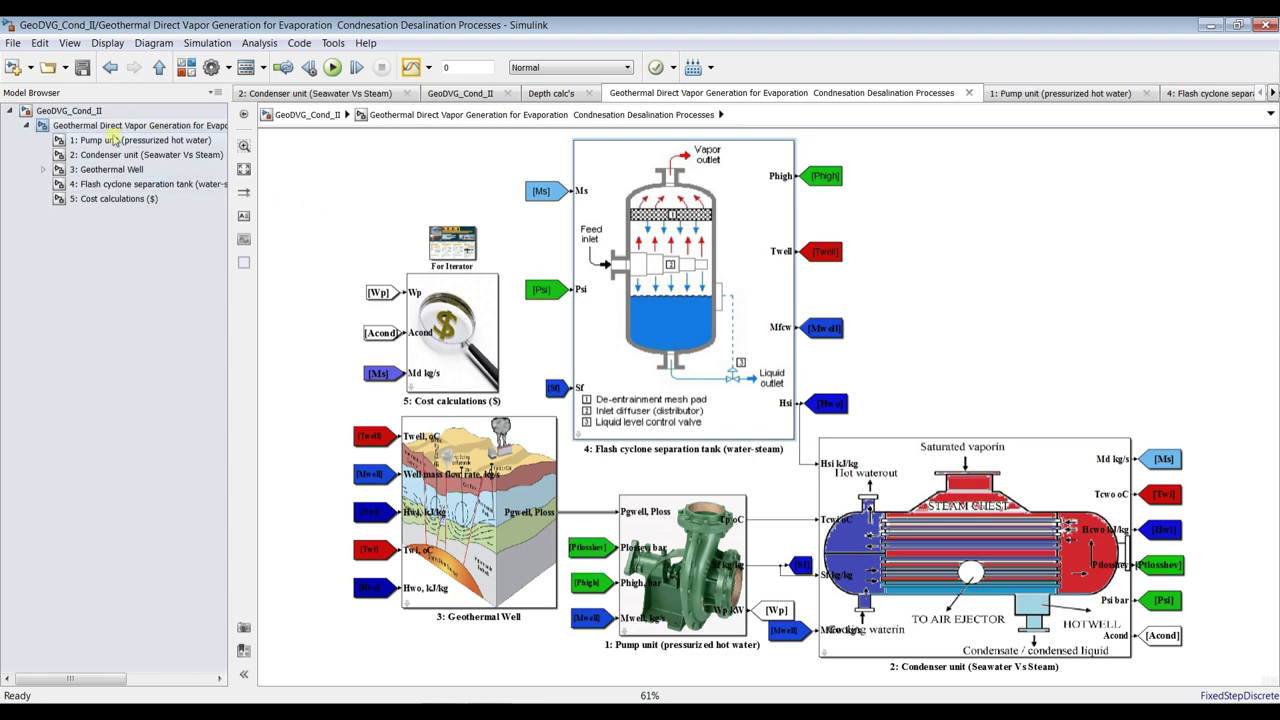
click(104, 143)
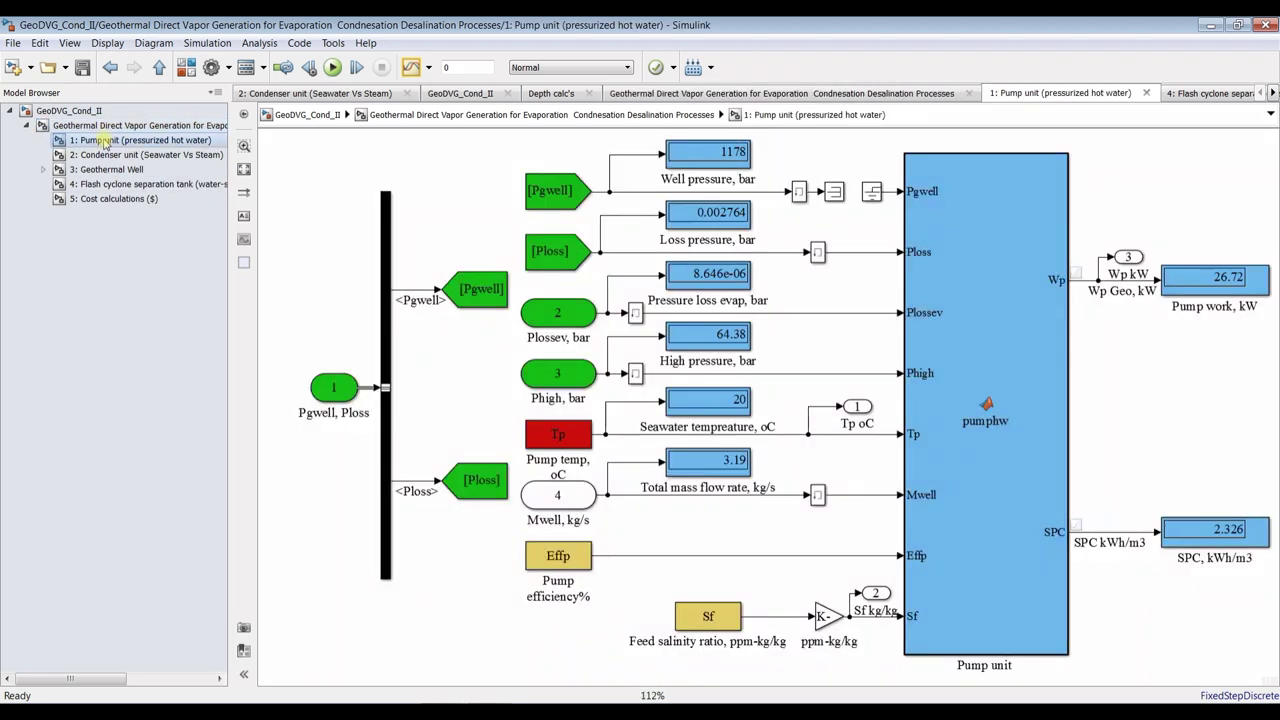
click(239, 168)
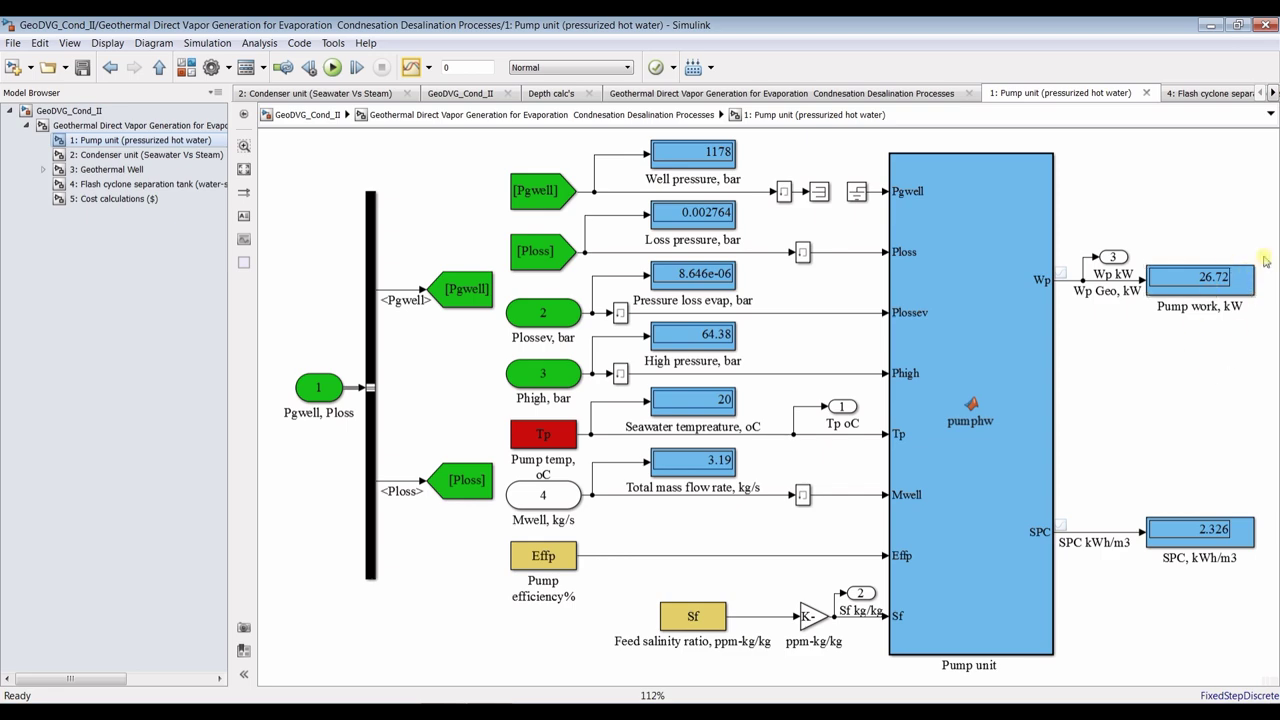
scroll(1253, 294, up, 3)
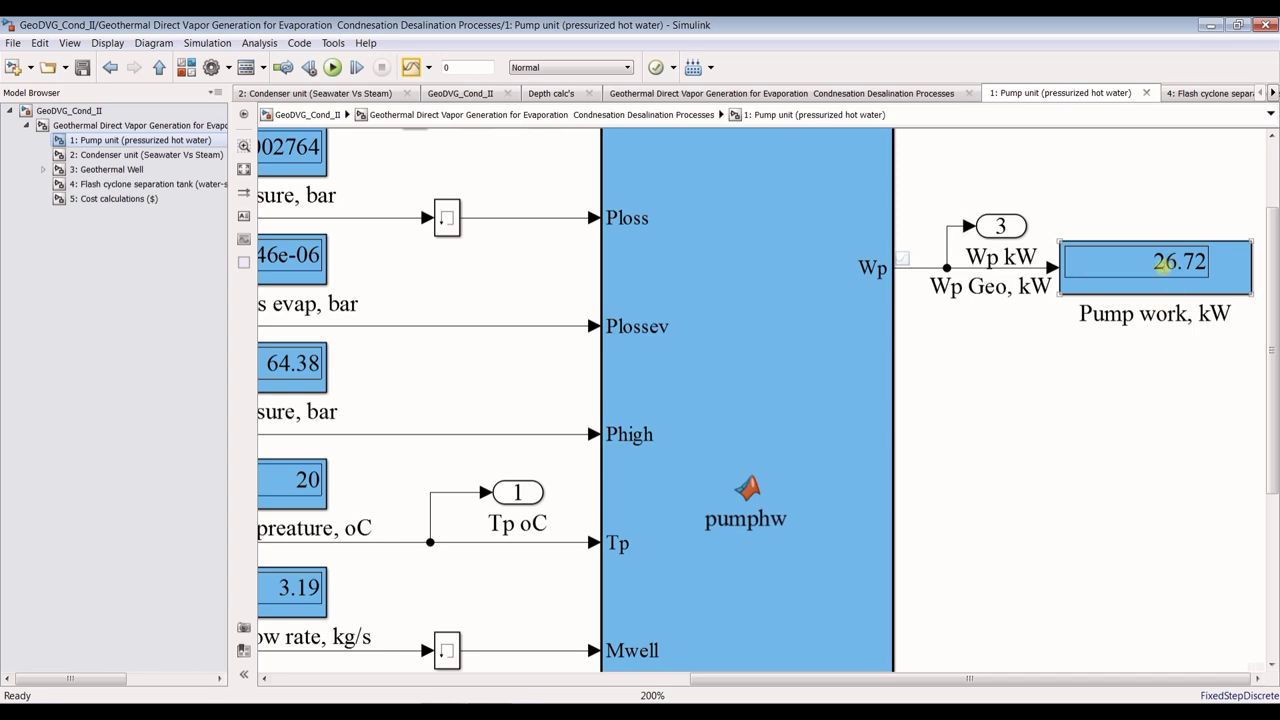
scroll(1163, 265, down, 3)
scroll(1175, 603, up, 1)
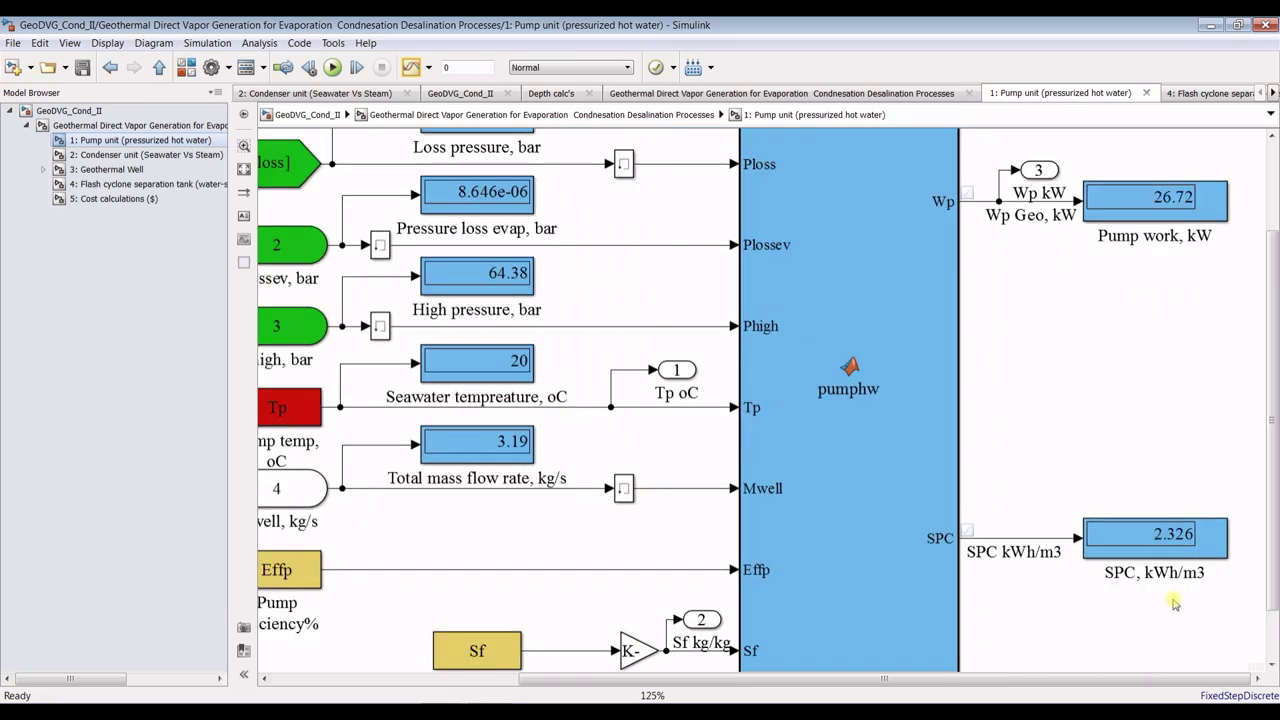
scroll(1175, 603, up, 1)
scroll(1145, 509, down, 2)
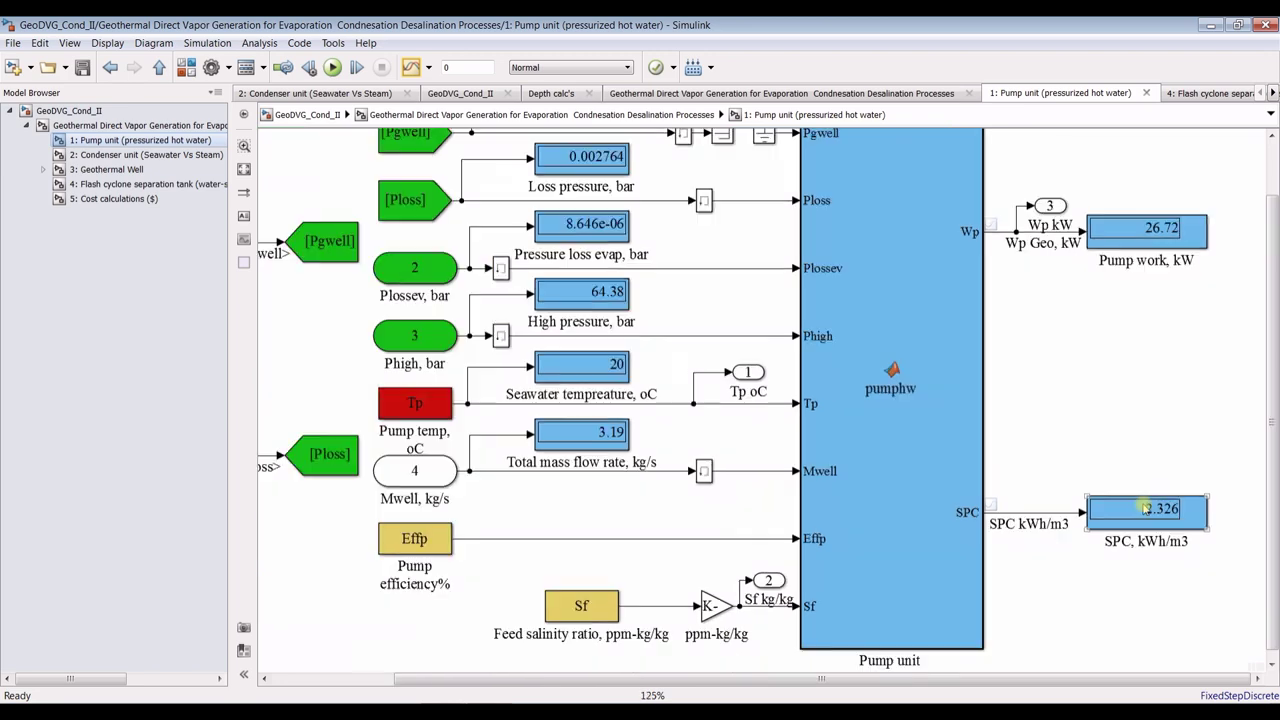
scroll(1145, 509, down, 1)
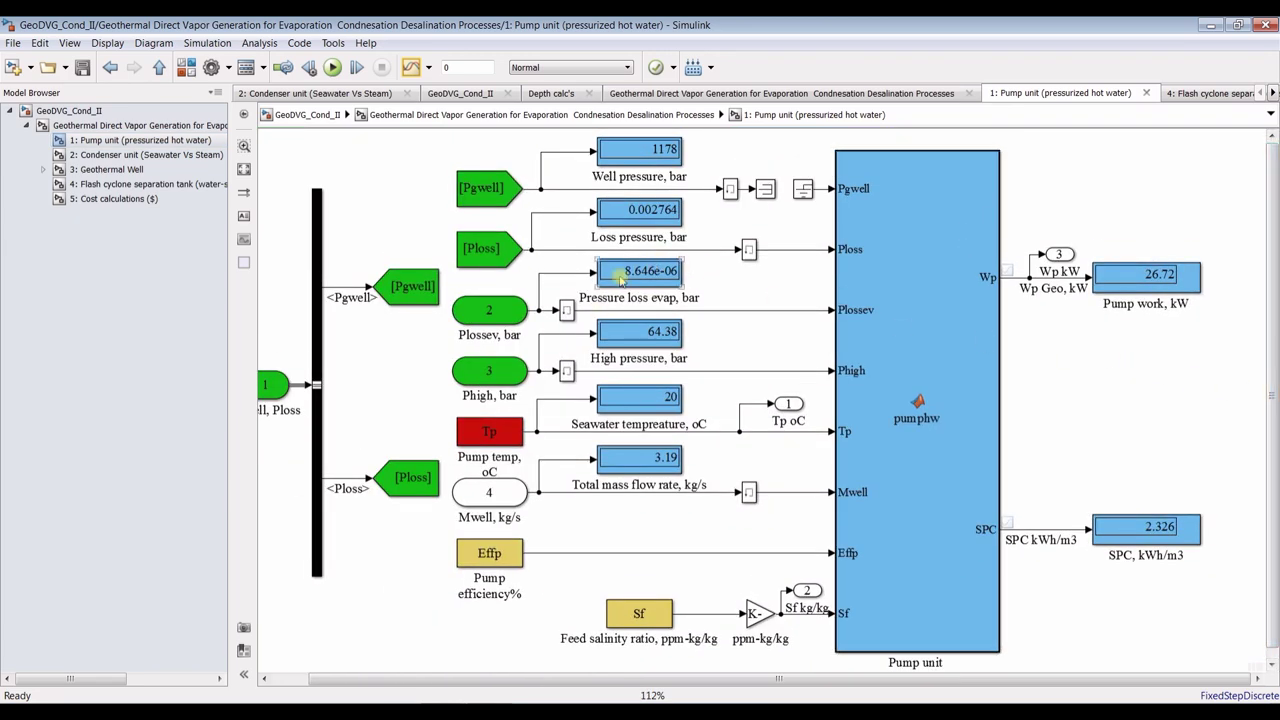
scroll(620, 255, up, 1)
scroll(622, 252, up, 2)
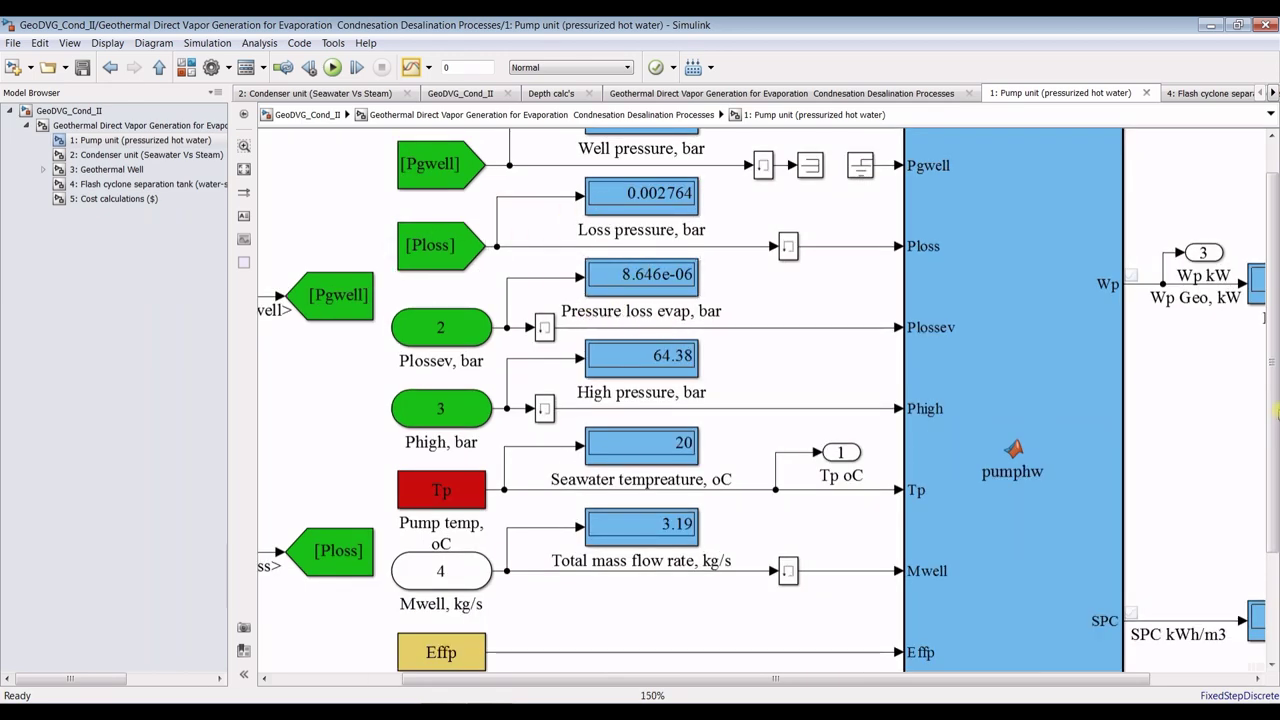
drag(1276, 374, 1276, 476)
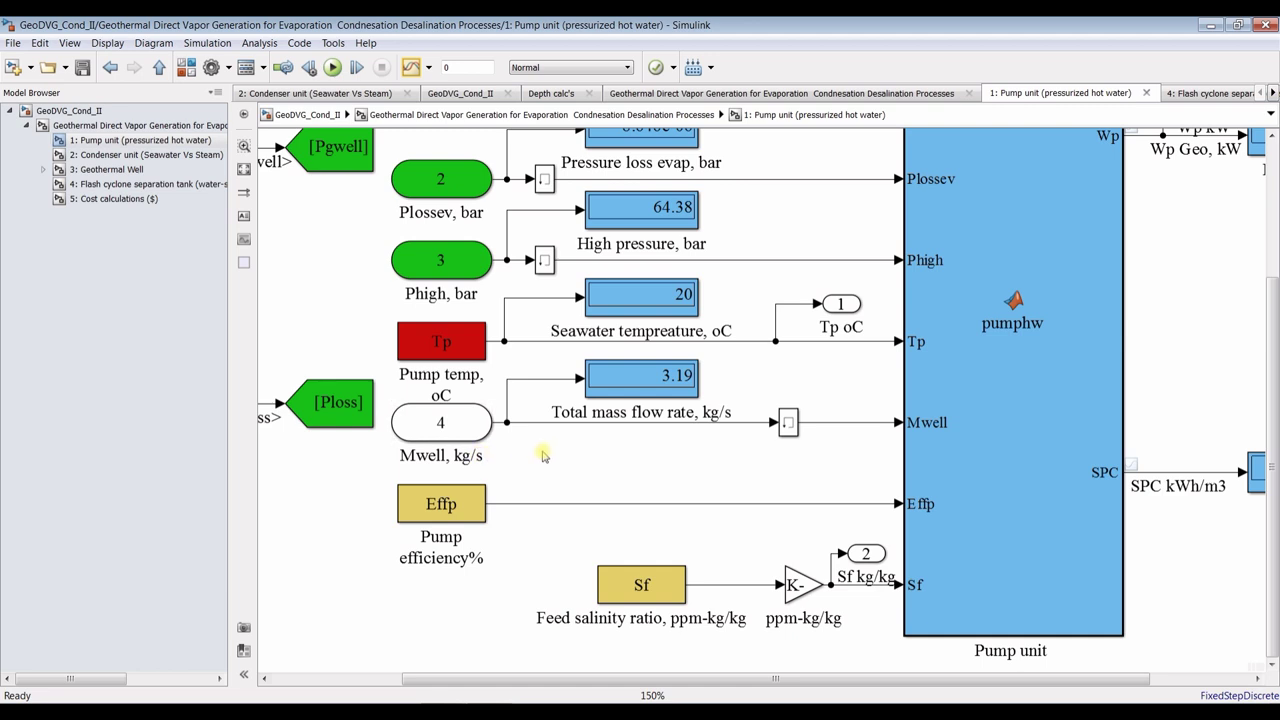
scroll(545, 455, down, 1)
scroll(537, 454, up, 1)
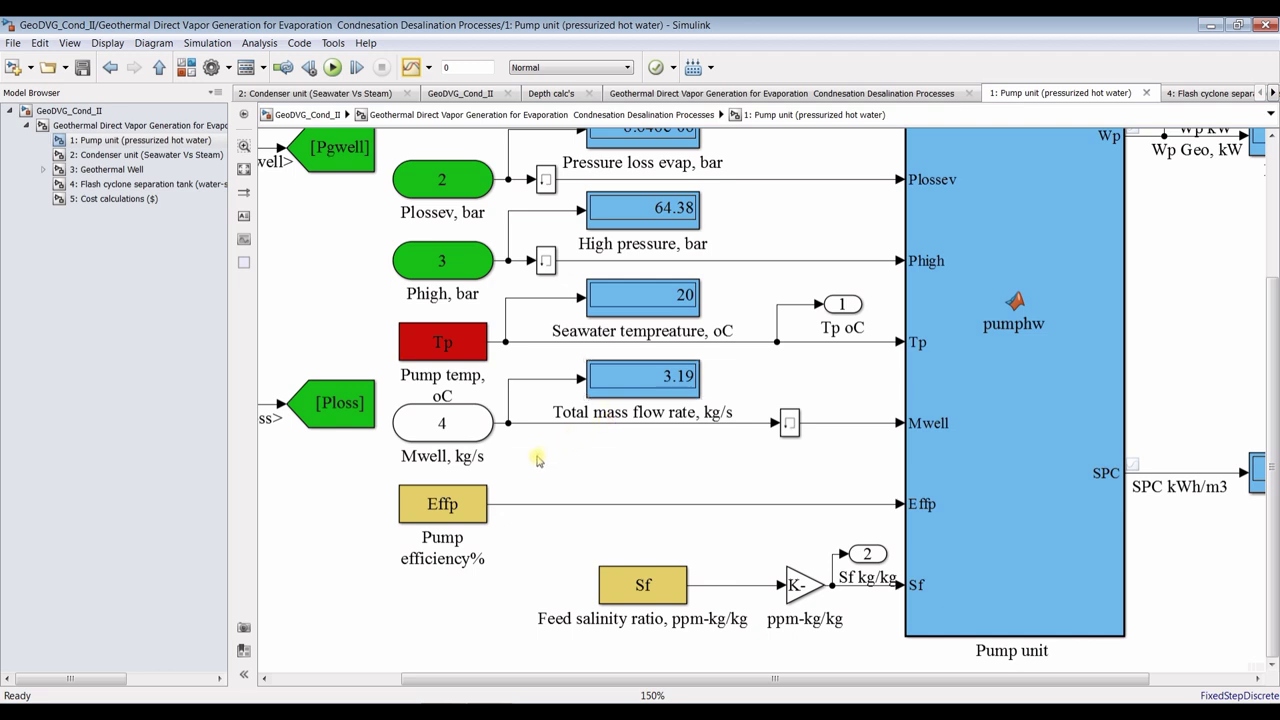
- Open the Condenser unit subsystem and scroll through its display blocks, such as 1257 kW condenser energy
click(117, 156)
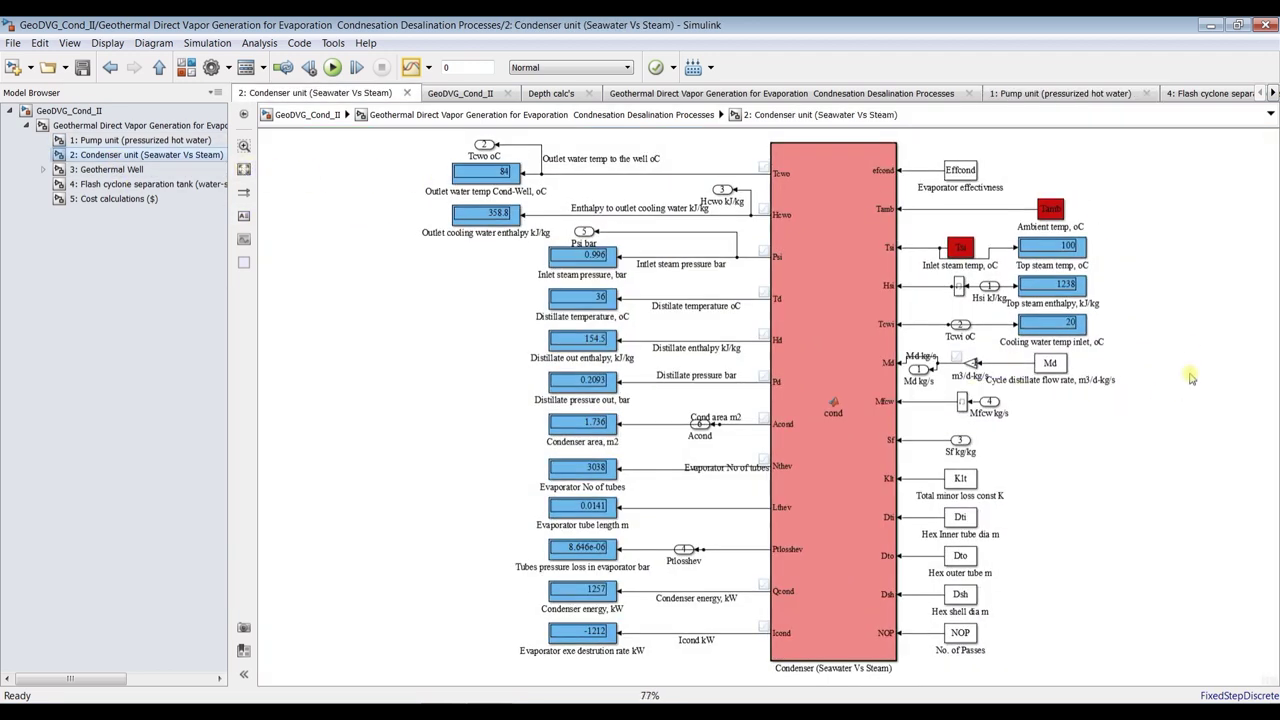
scroll(1140, 238, up, 2)
scroll(1140, 238, down, 2)
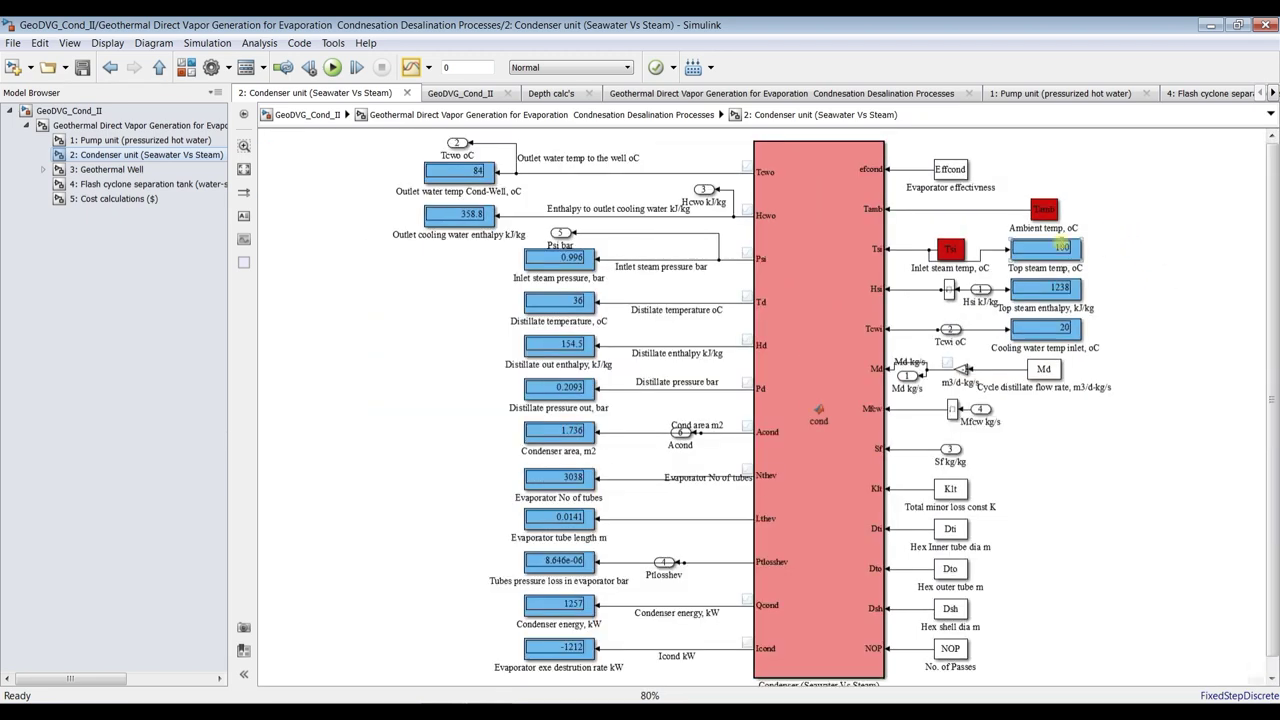
scroll(452, 312, up, 4)
scroll(887, 249, down, 1)
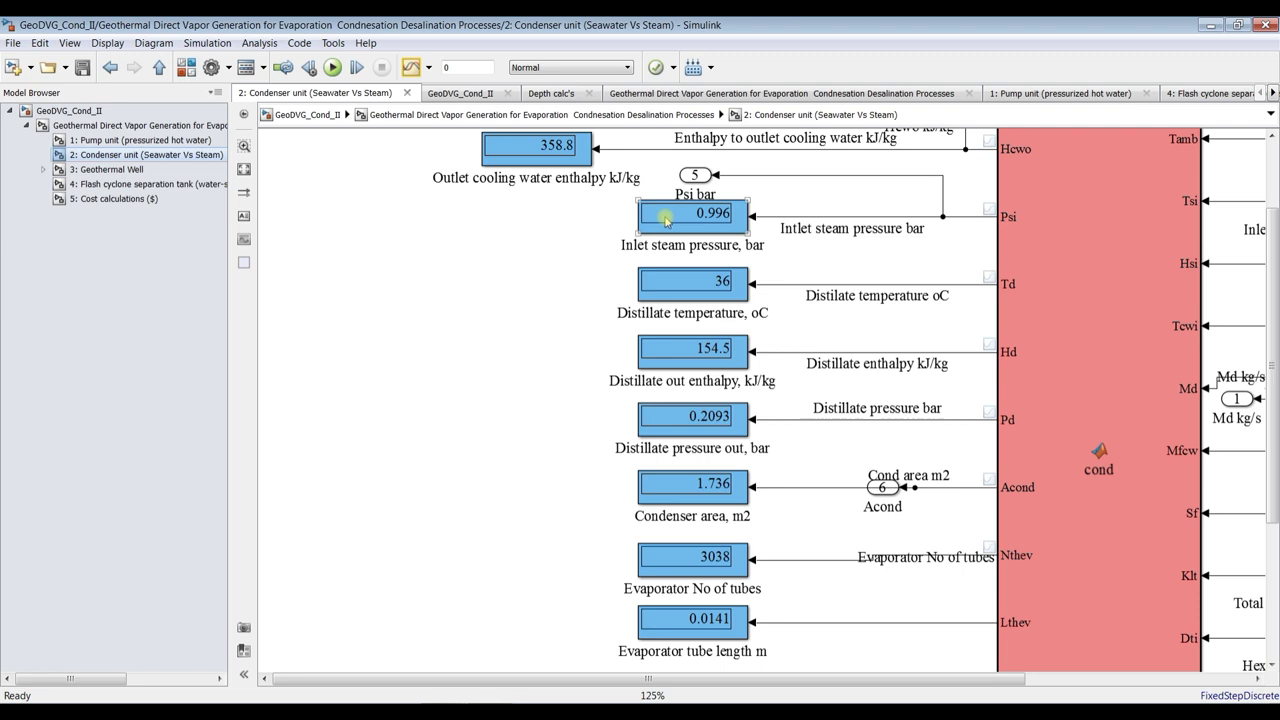
drag(1275, 315, 1276, 232)
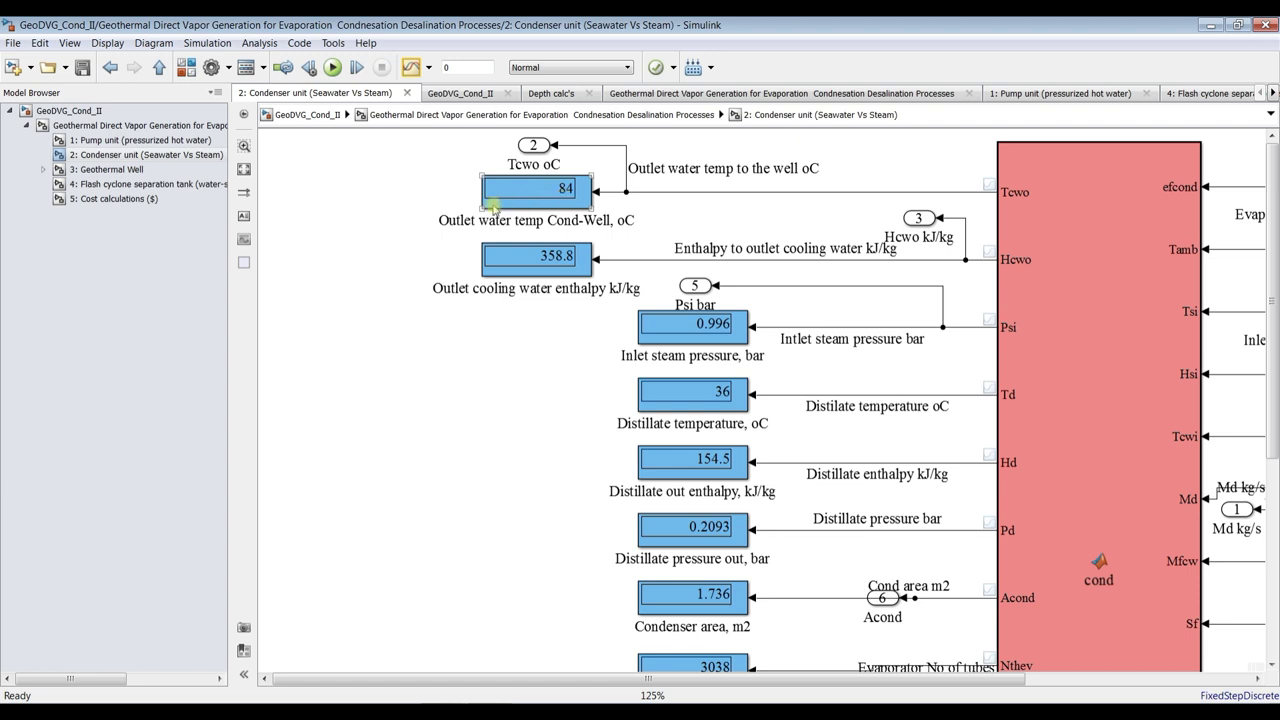
scroll(394, 189, down, 1)
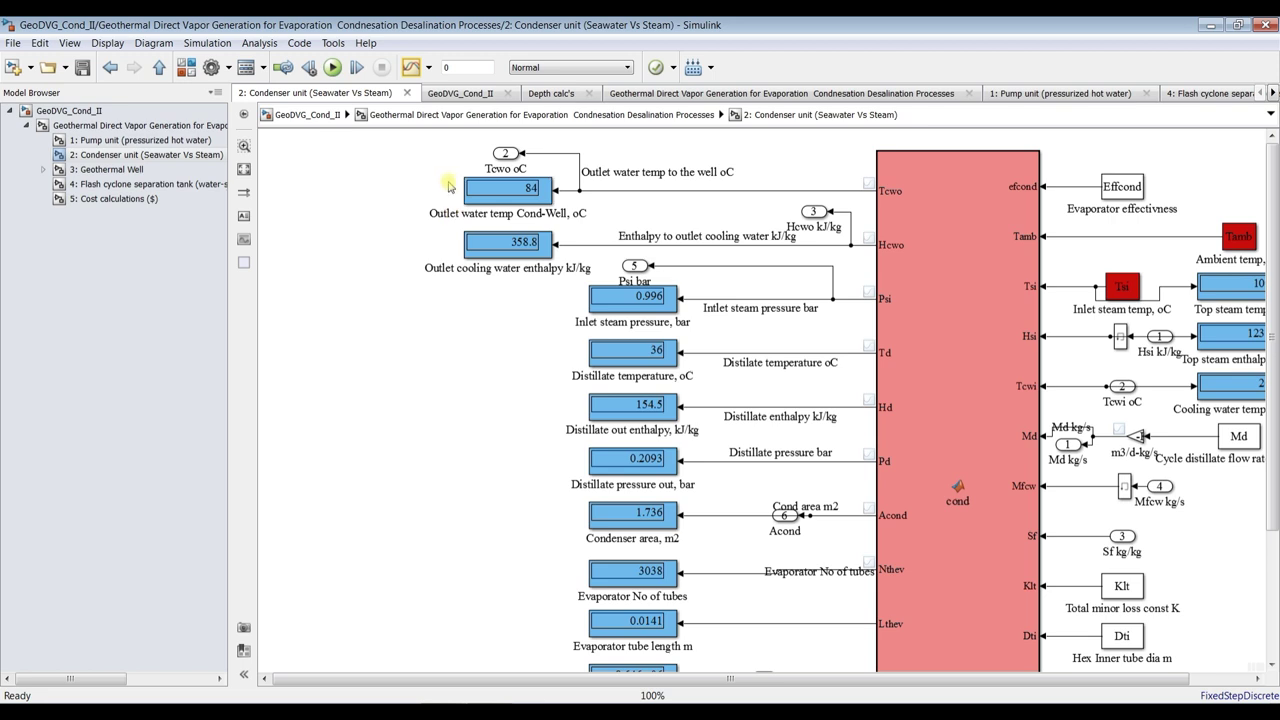
scroll(431, 177, up, 1)
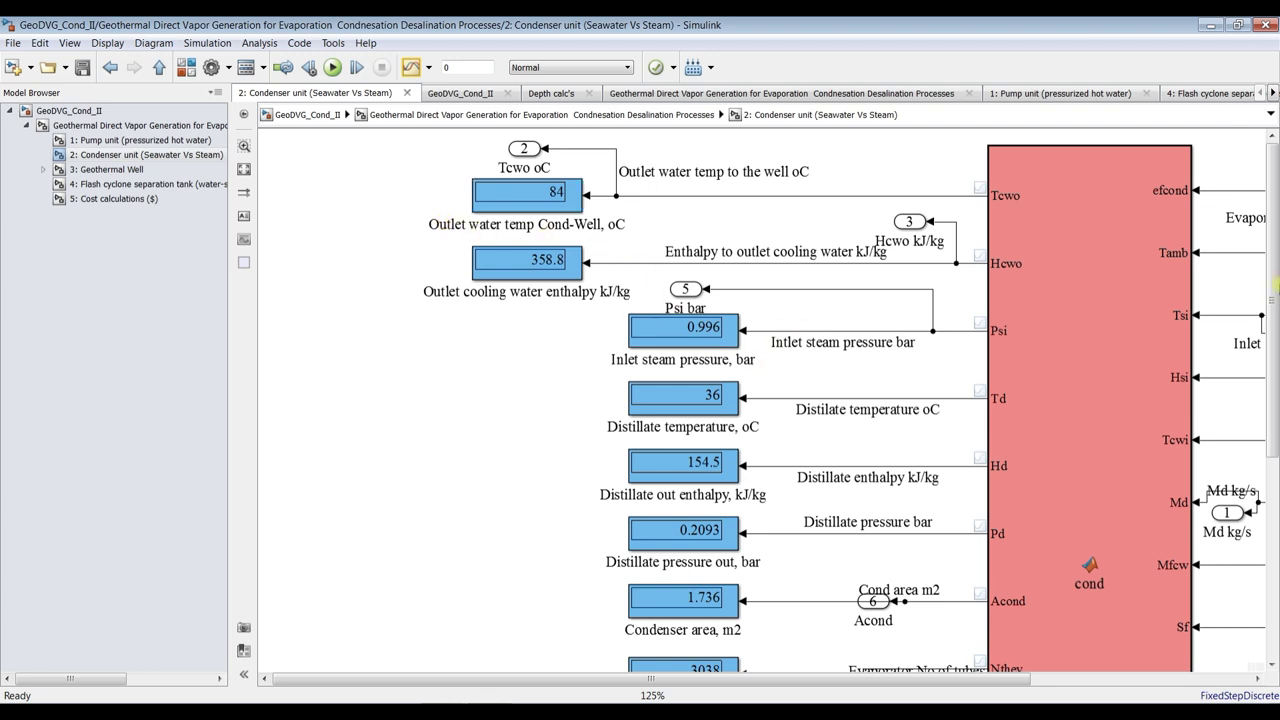
drag(1277, 265, 1274, 347)
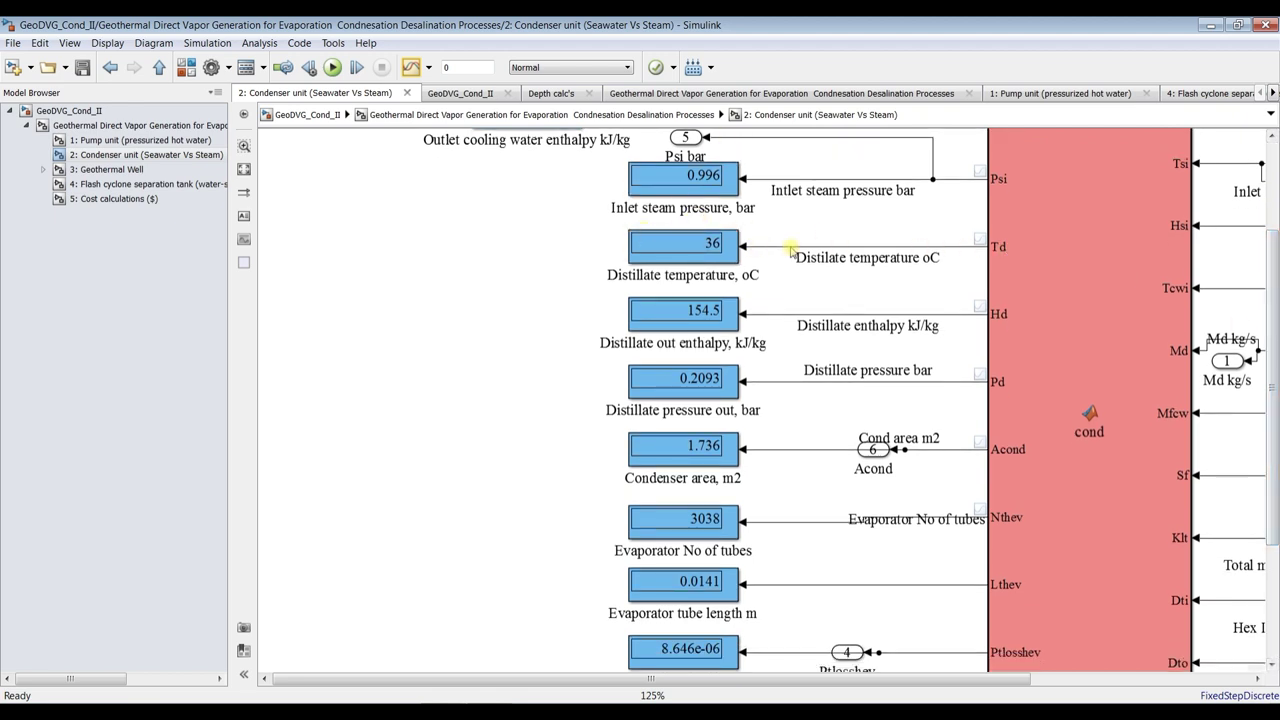
- Pick out the distillate temperature readout of 36 and review the remaining condenser readouts
click(666, 250)
drag(1275, 350, 1275, 455)
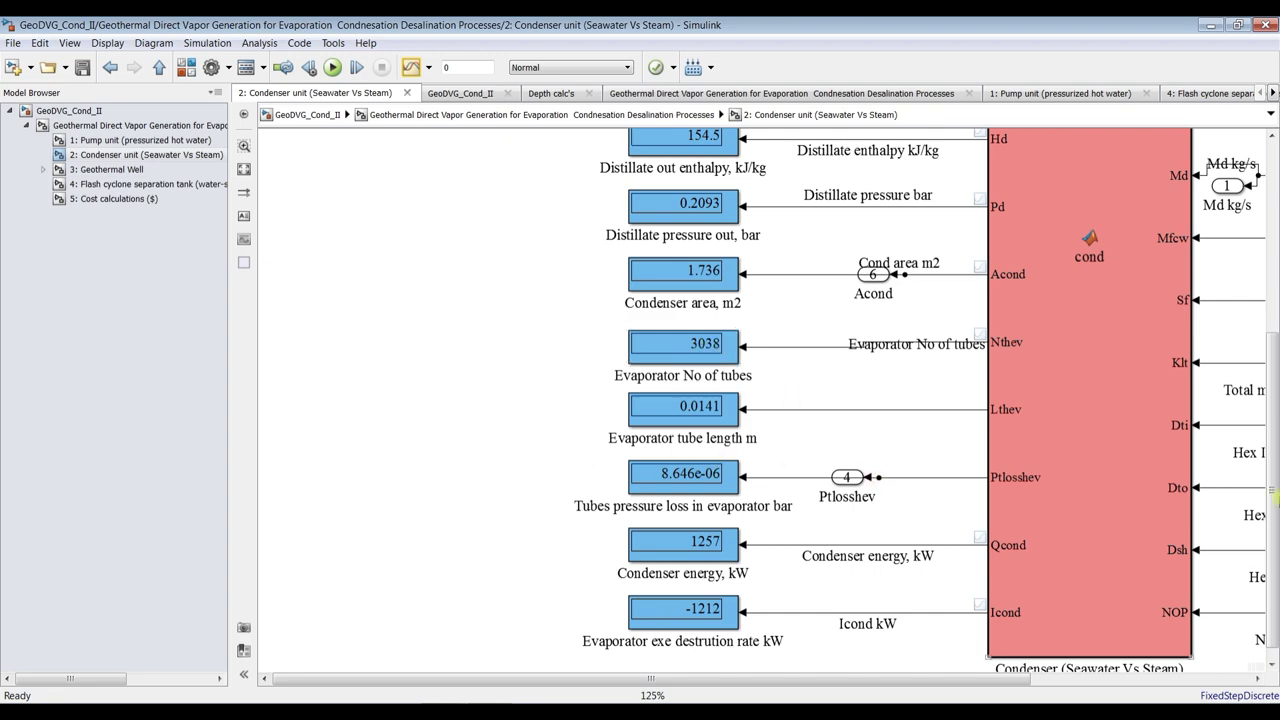
drag(1275, 462, 1240, 498)
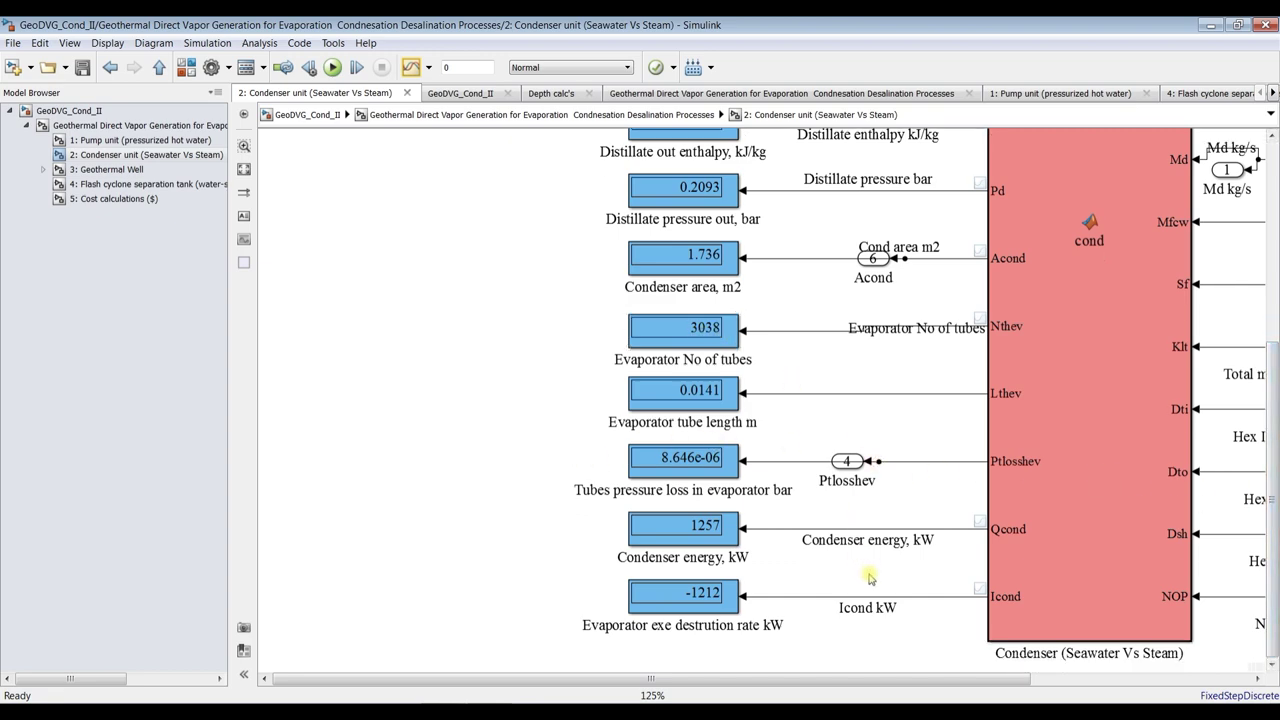
scroll(700, 540, up, 6)
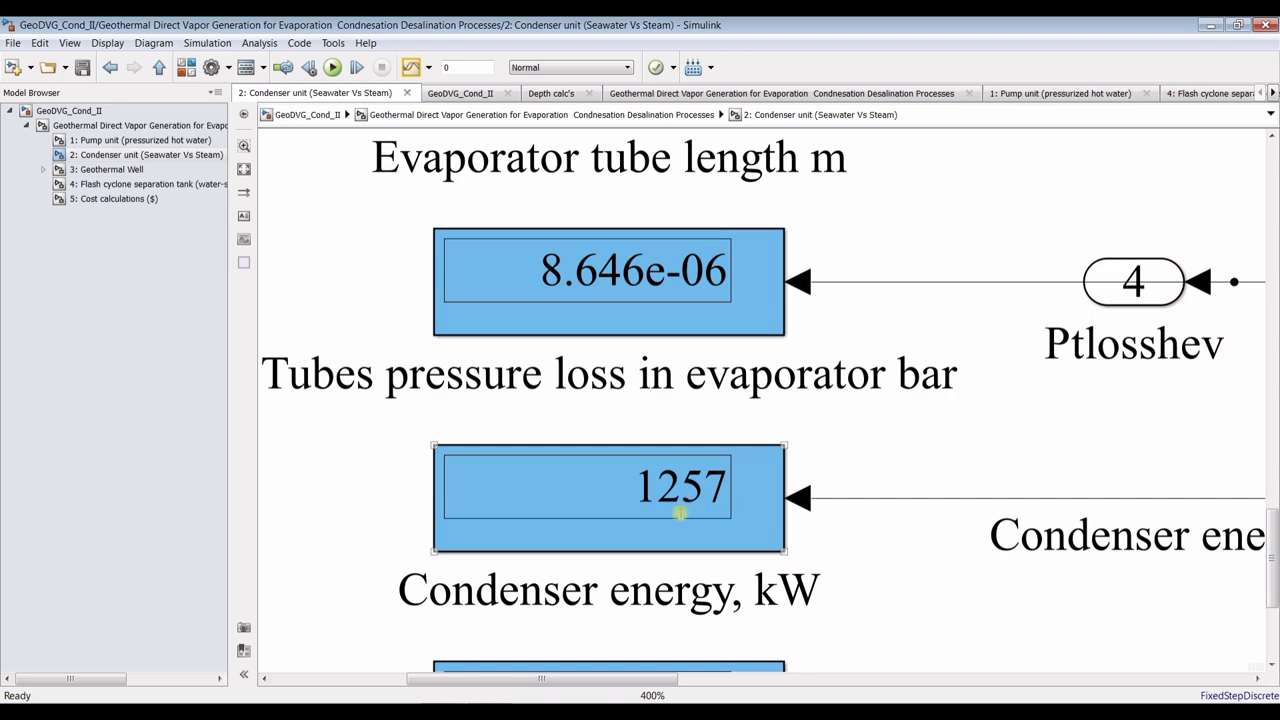
scroll(676, 514, down, 4)
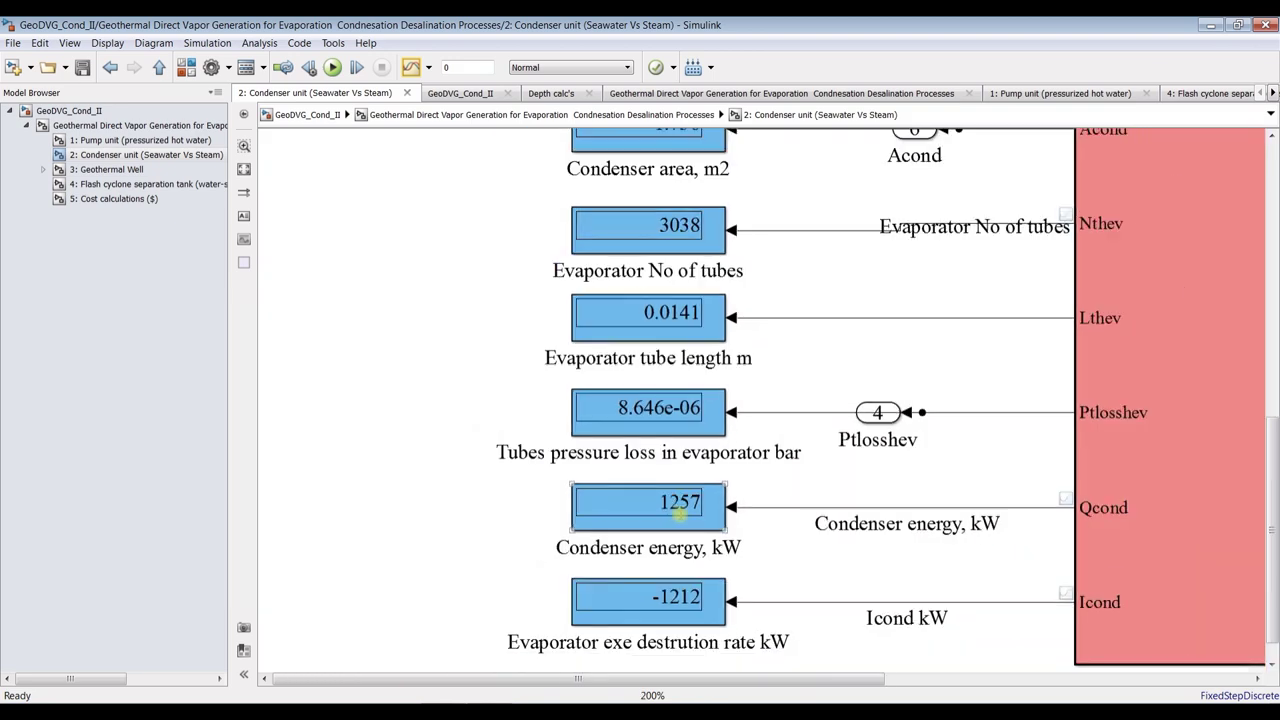
click(88, 172)
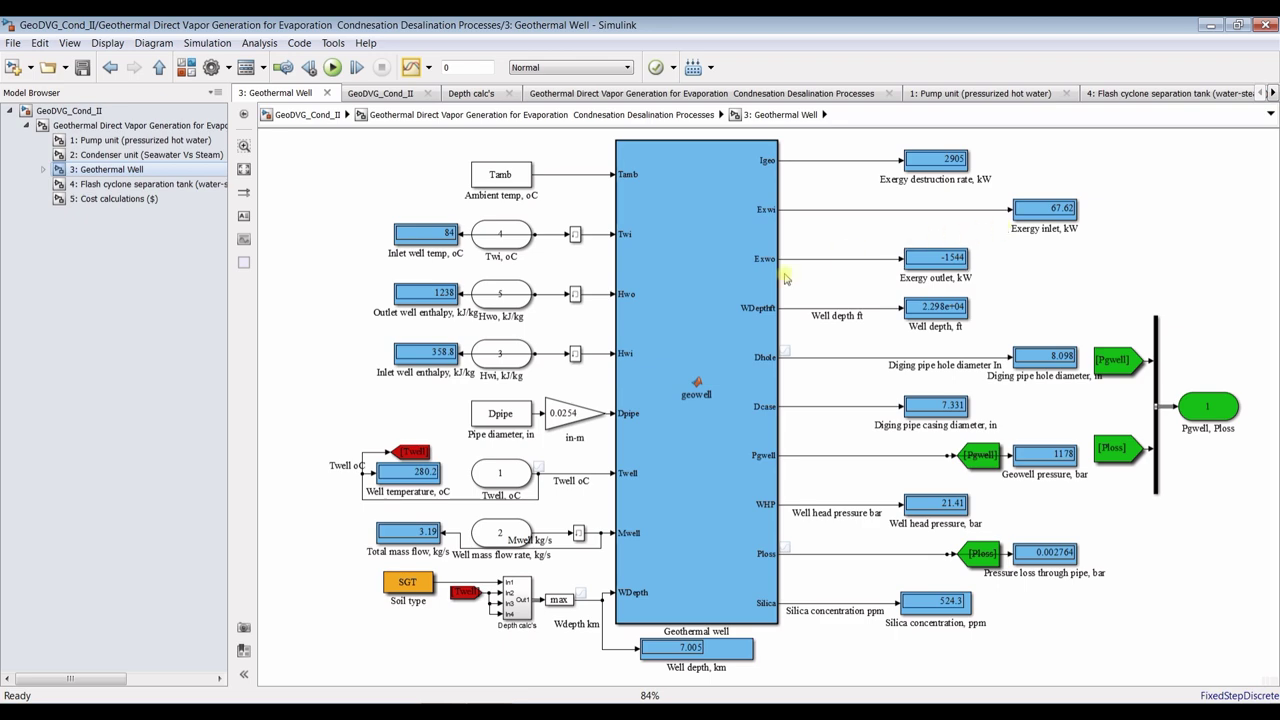
- Inspect the Geothermal Well's red [Twell] tag and its 280.2 well temperature readout
scroll(363, 390, up, 1)
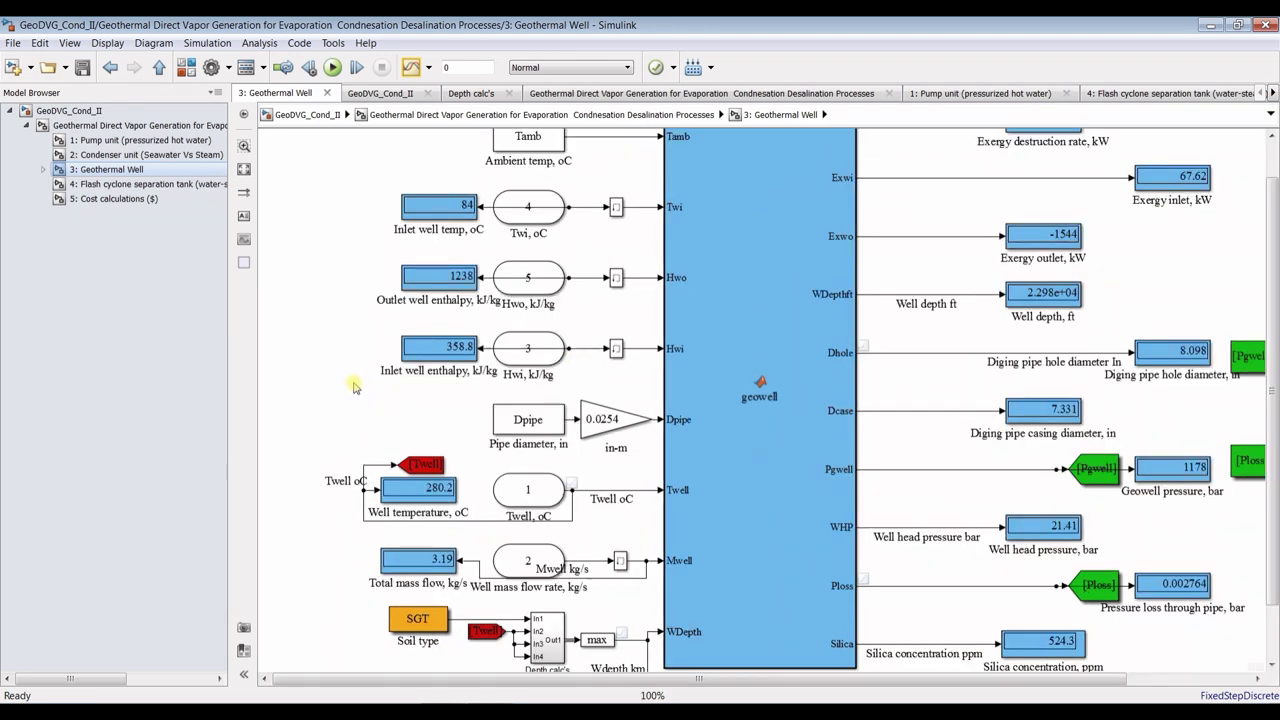
scroll(430, 468, up, 3)
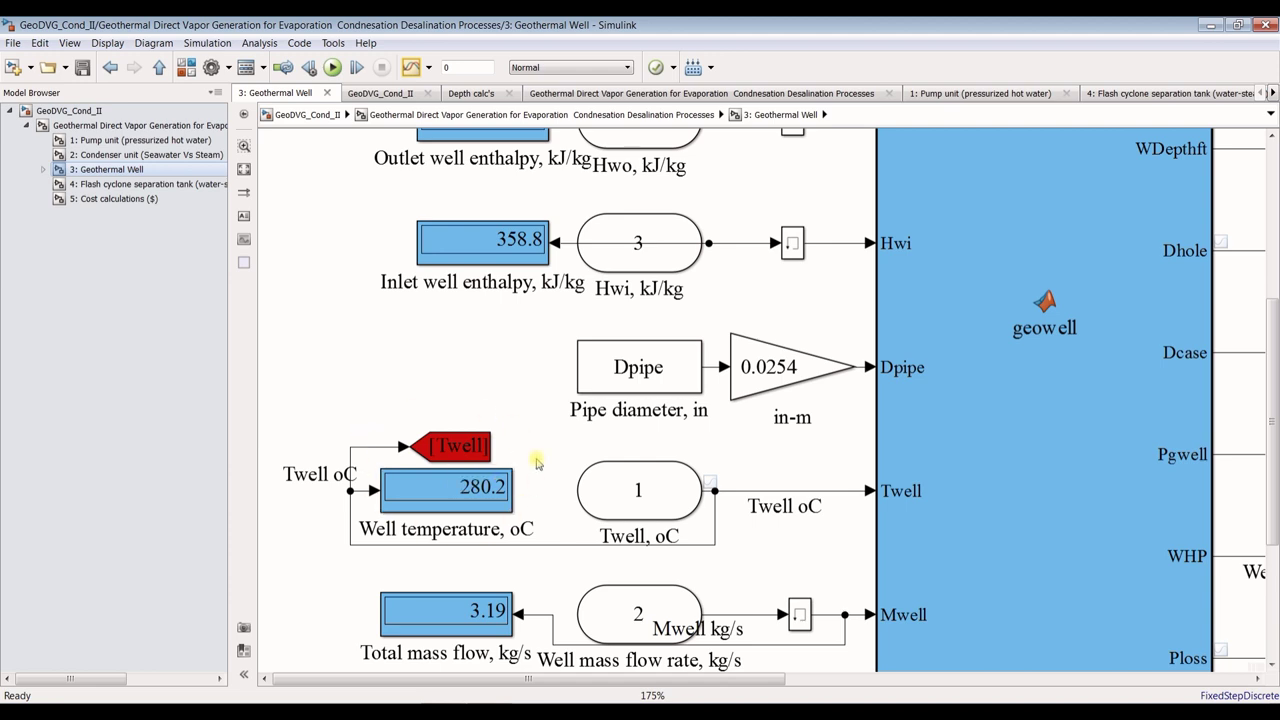
click(441, 446)
scroll(439, 446, down, 1)
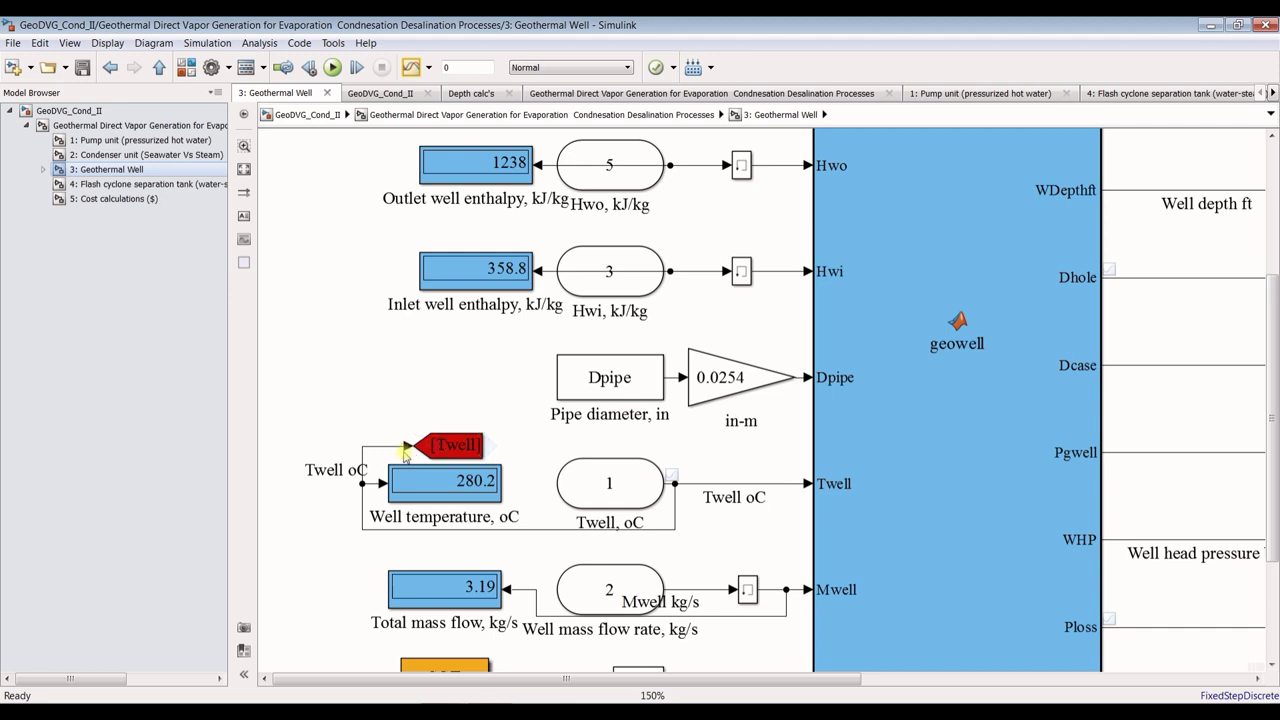
click(452, 500)
scroll(472, 485, up, 4)
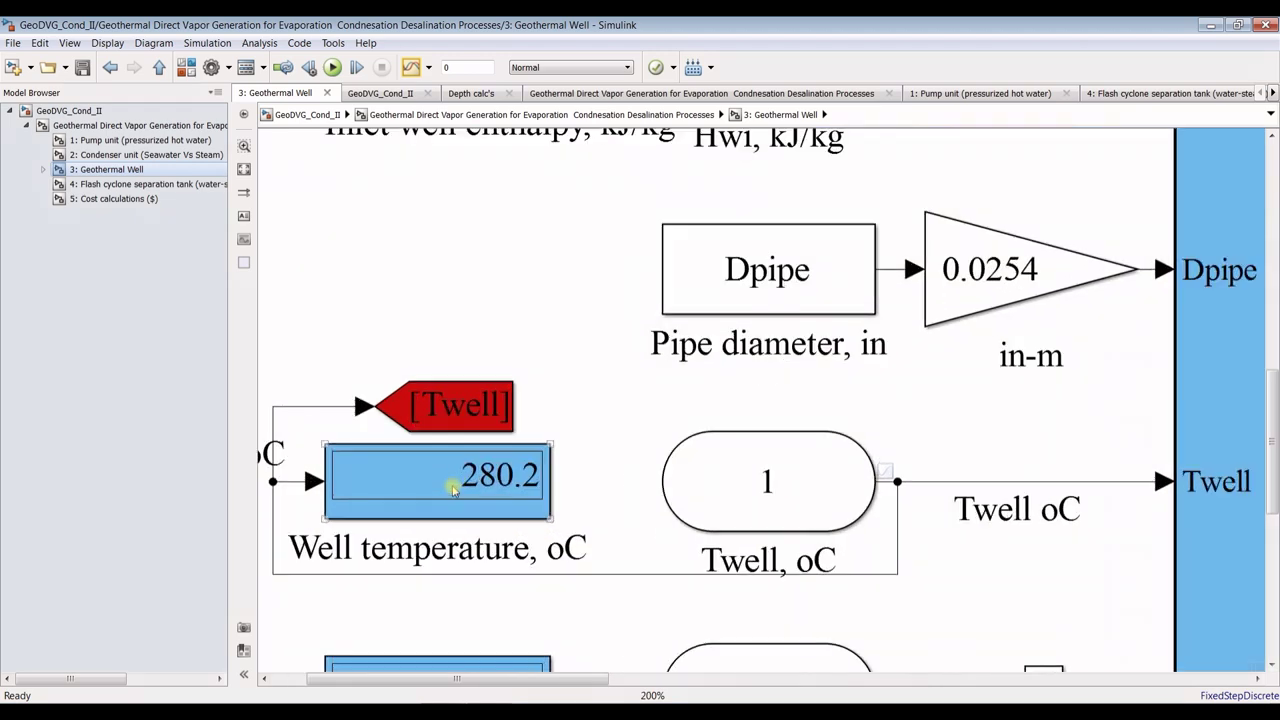
scroll(510, 490, down, 5)
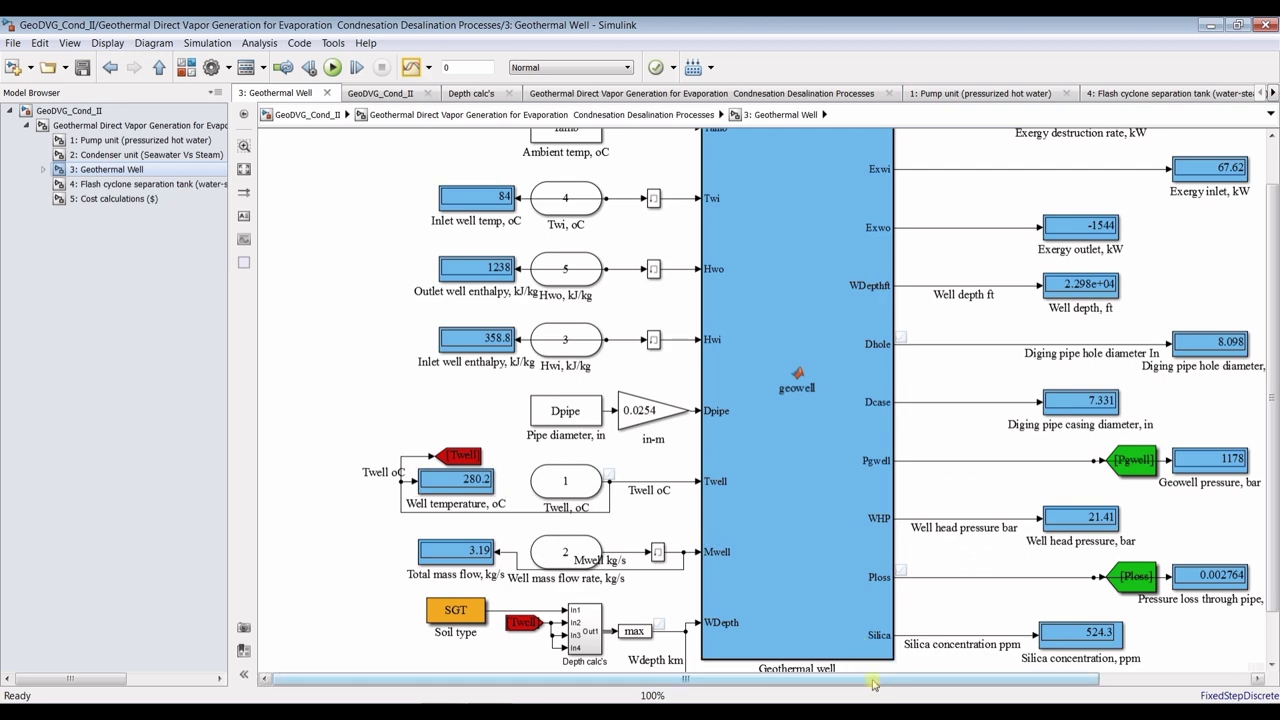
- Check the 1178 bar geowell pressure, then open the Flash cyclone separation tank subsystem
drag(877, 680, 1037, 681)
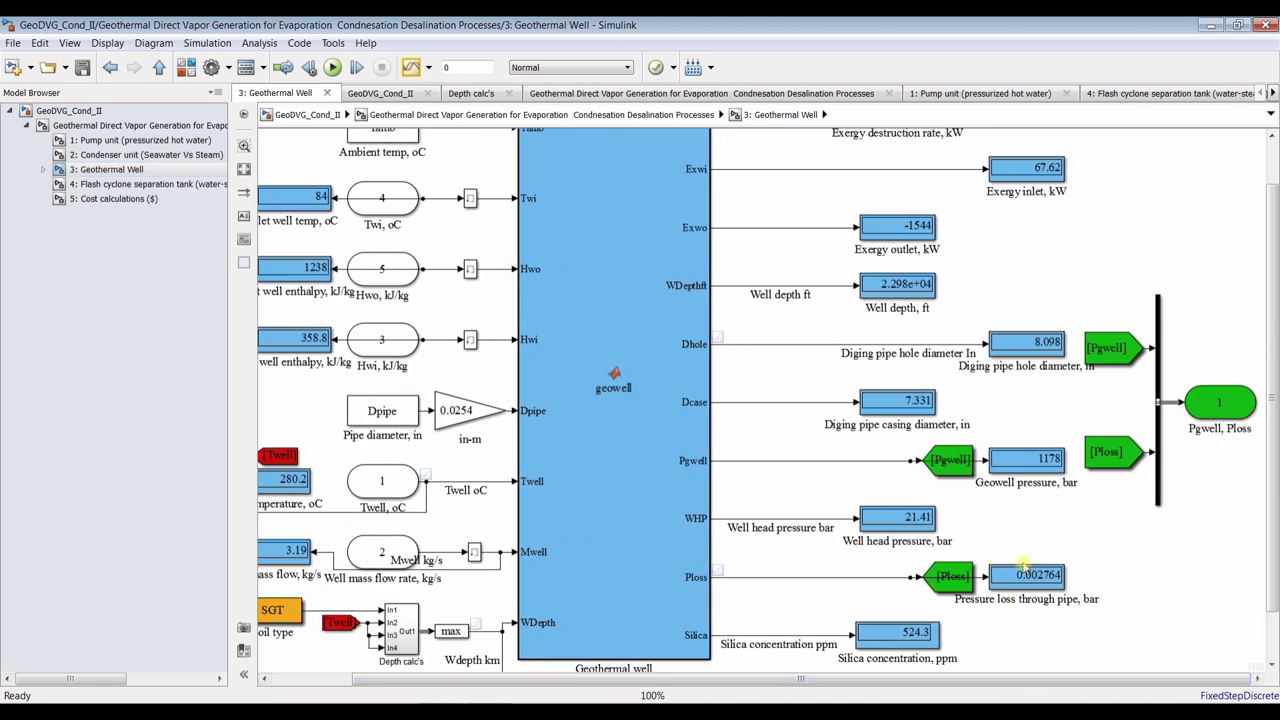
scroll(1275, 450, down, 2)
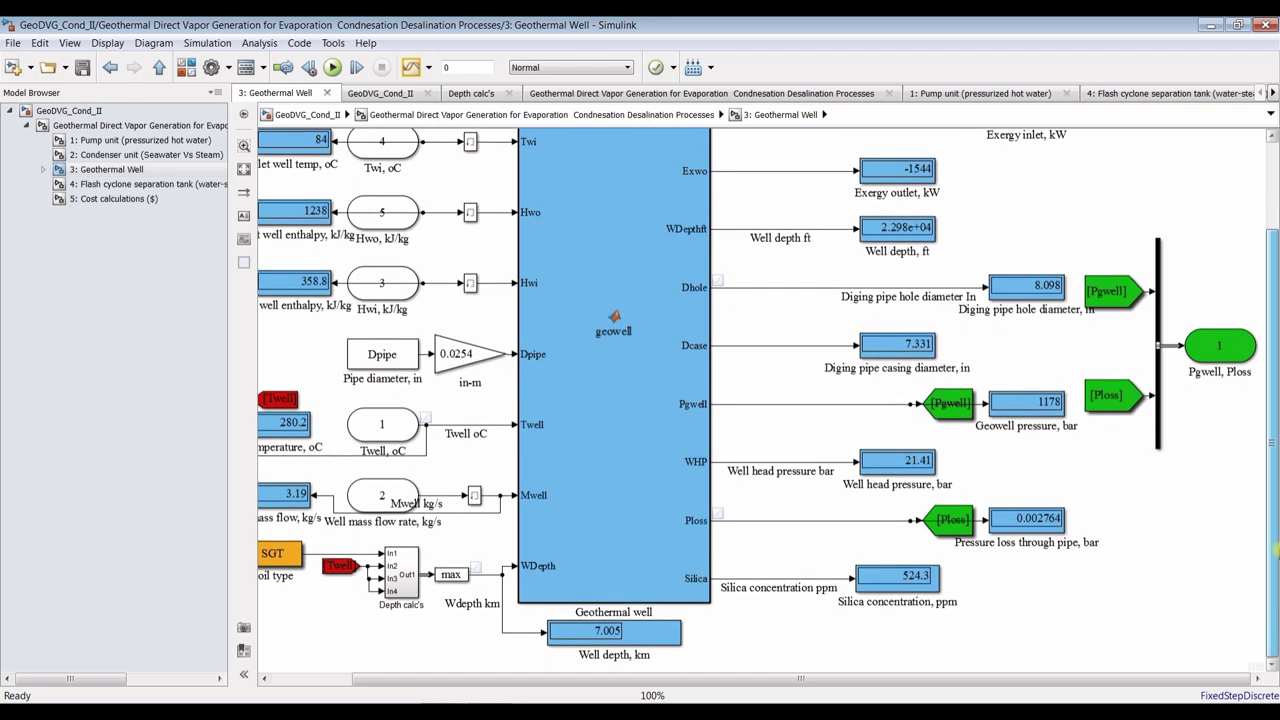
scroll(636, 641, up, 5)
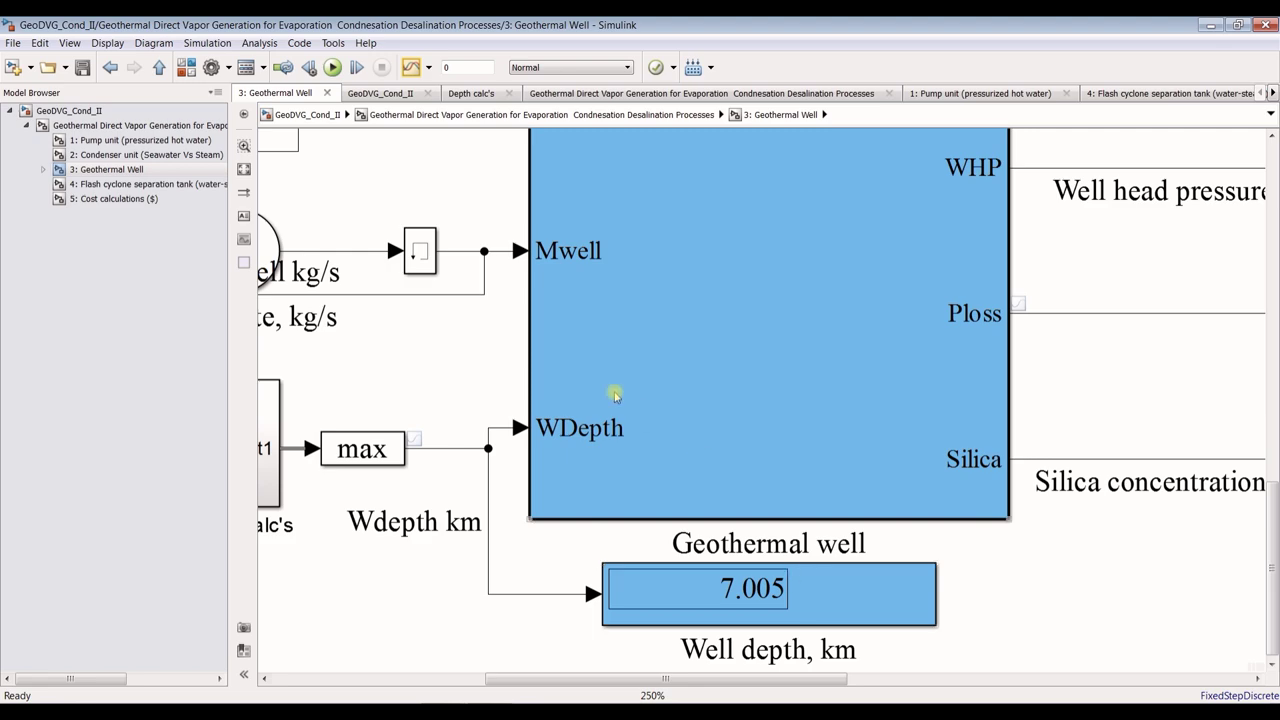
scroll(609, 391, down, 3)
scroll(410, 308, down, 2)
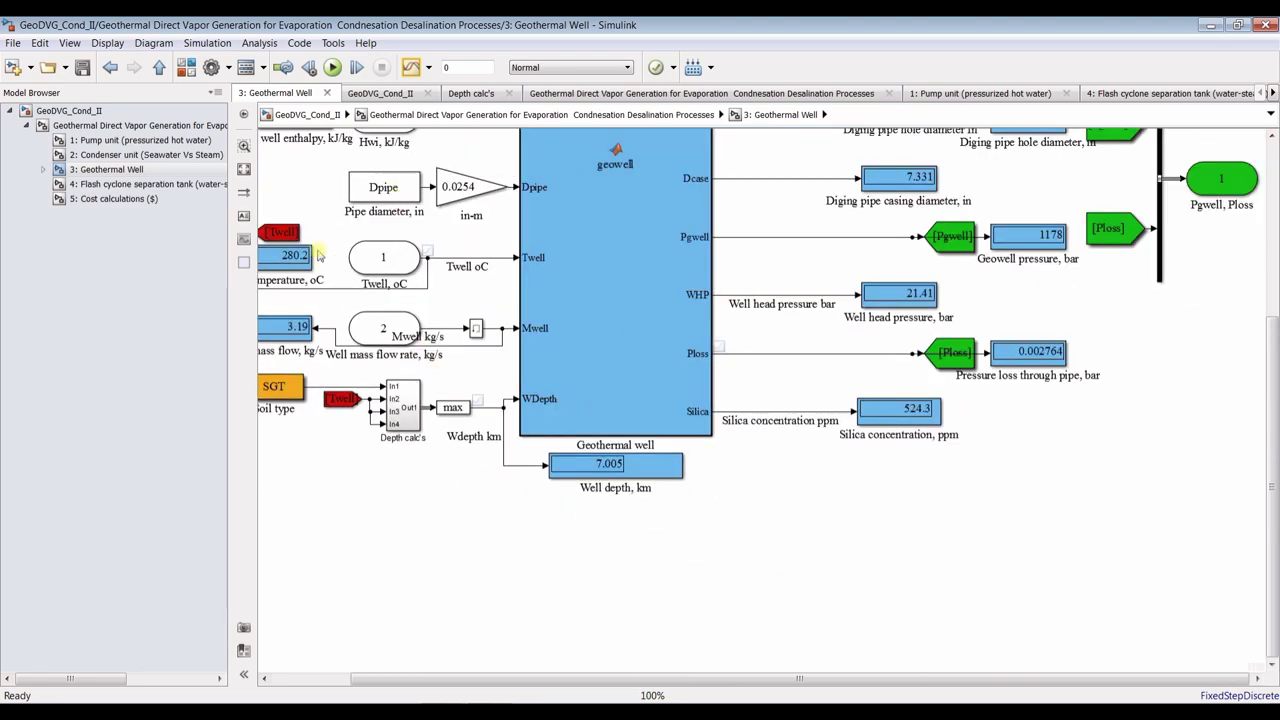
scroll(312, 255, up, 2)
scroll(720, 292, down, 3)
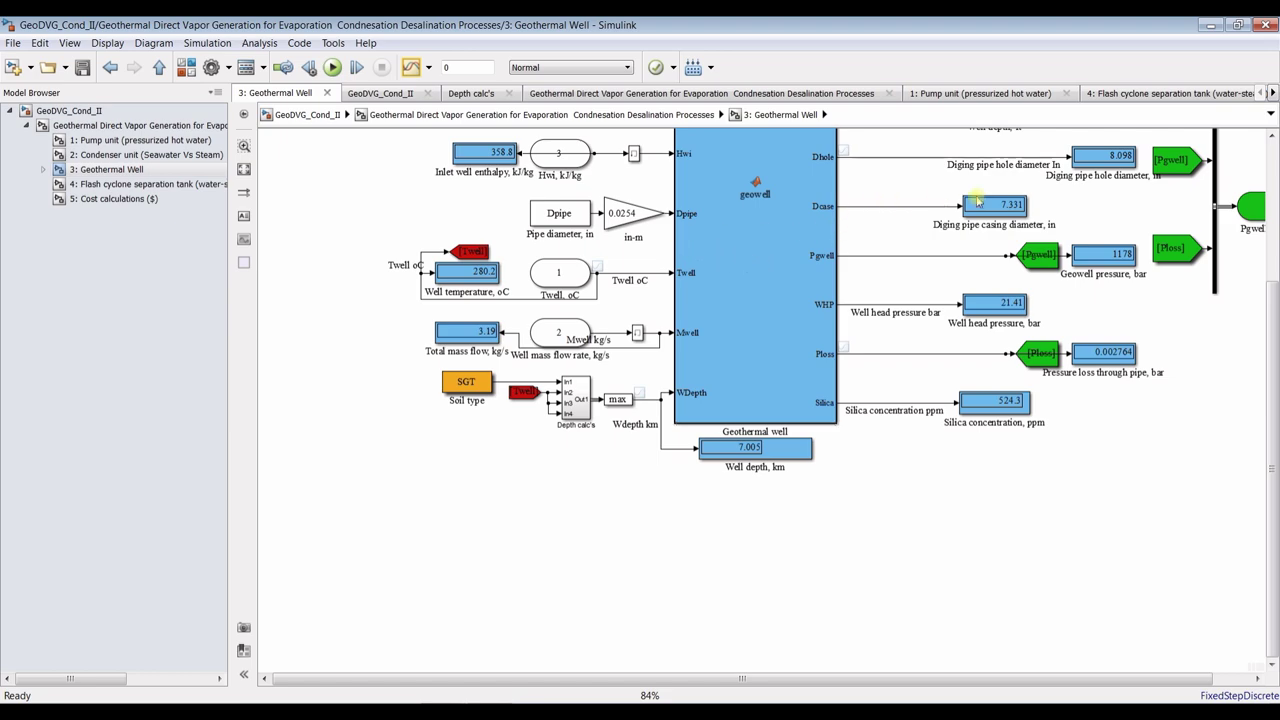
scroll(983, 230, up, 4)
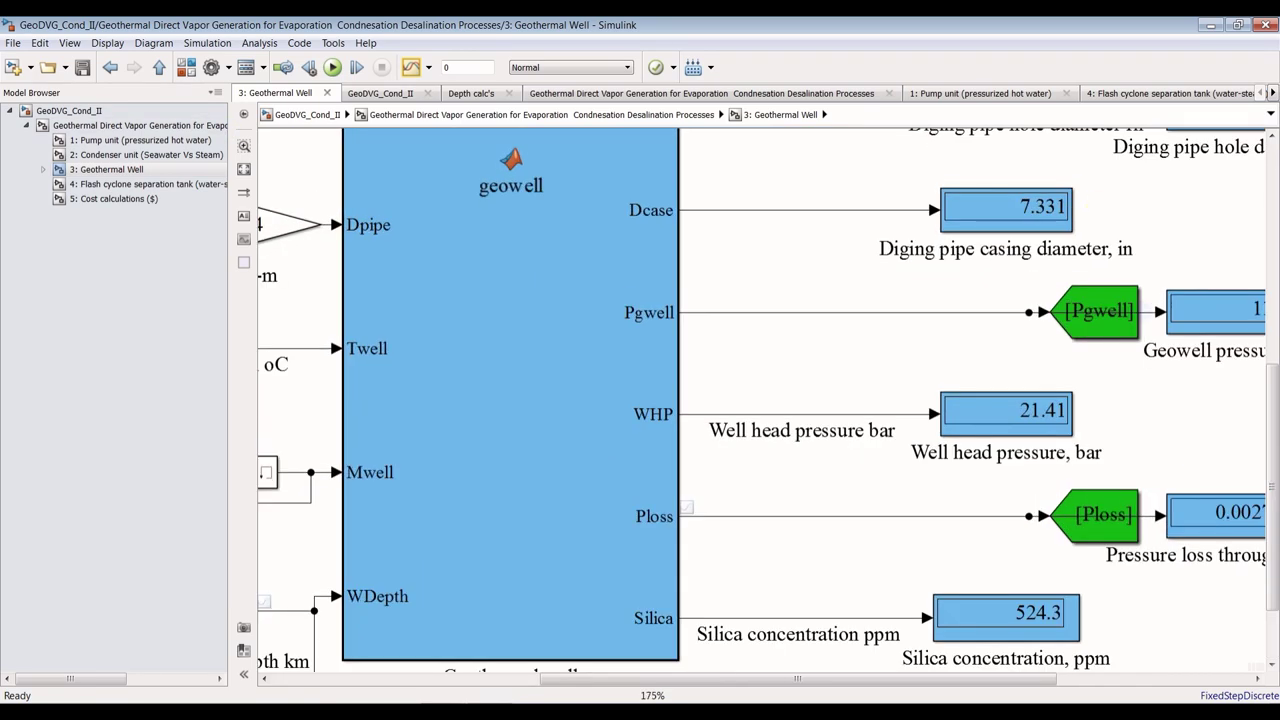
drag(951, 686, 1038, 686)
scroll(1141, 428, up, 3)
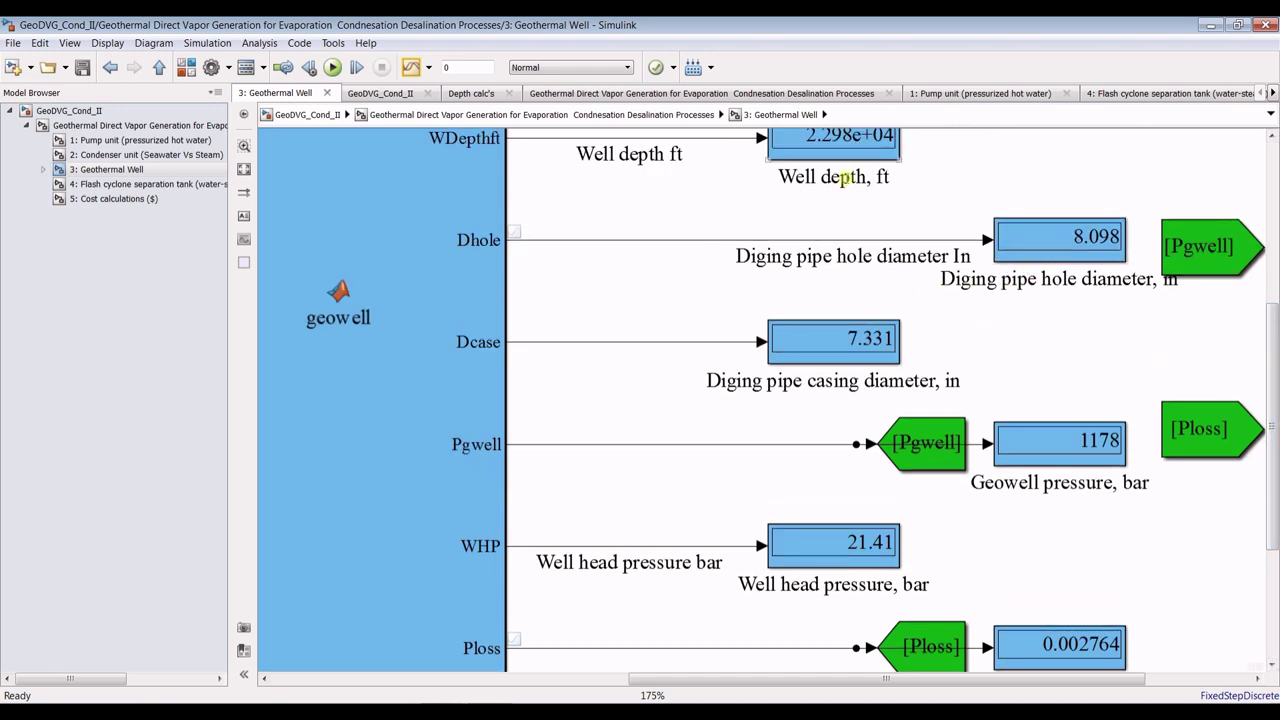
drag(1275, 356, 1275, 312)
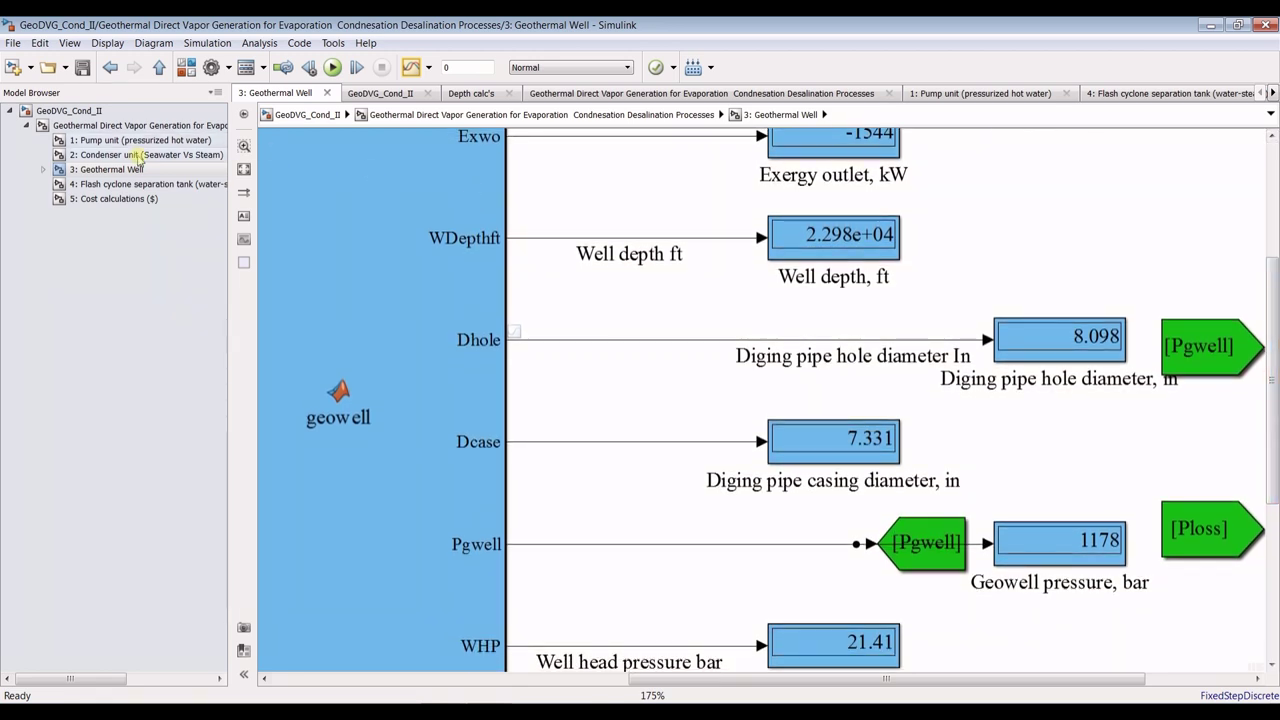
click(143, 185)
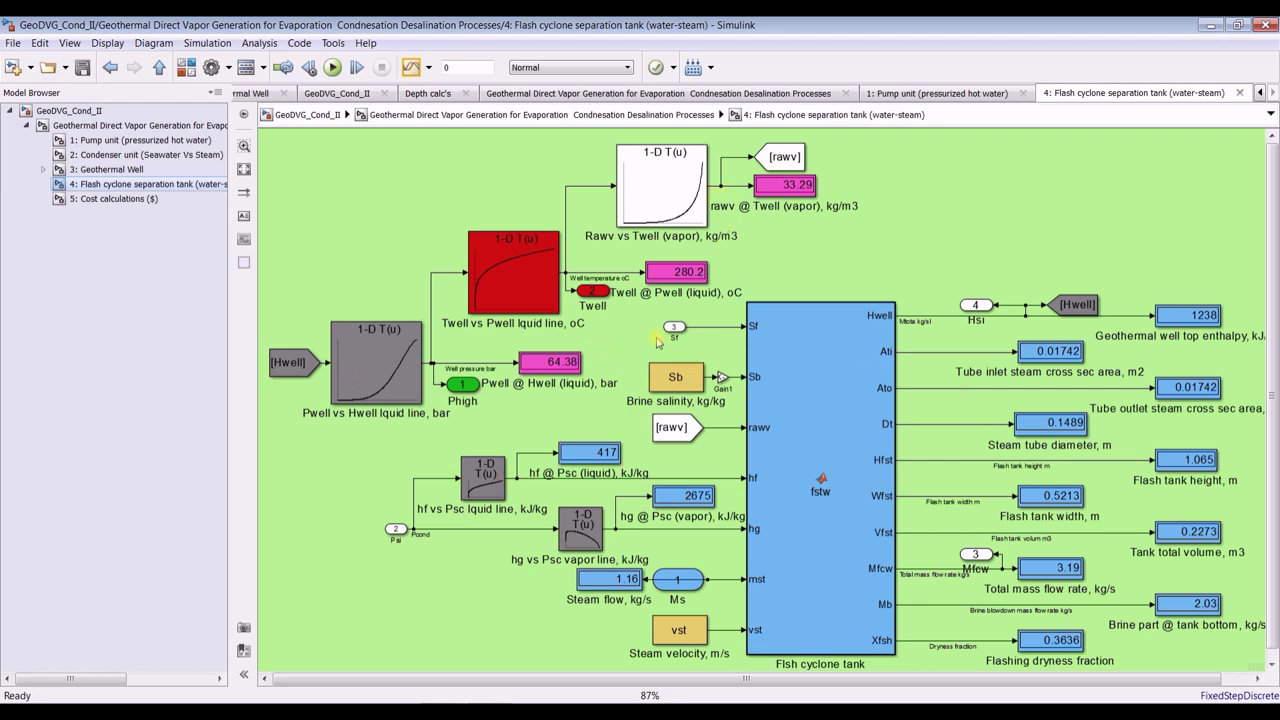
scroll(657, 343, up, 4)
scroll(563, 346, down, 3)
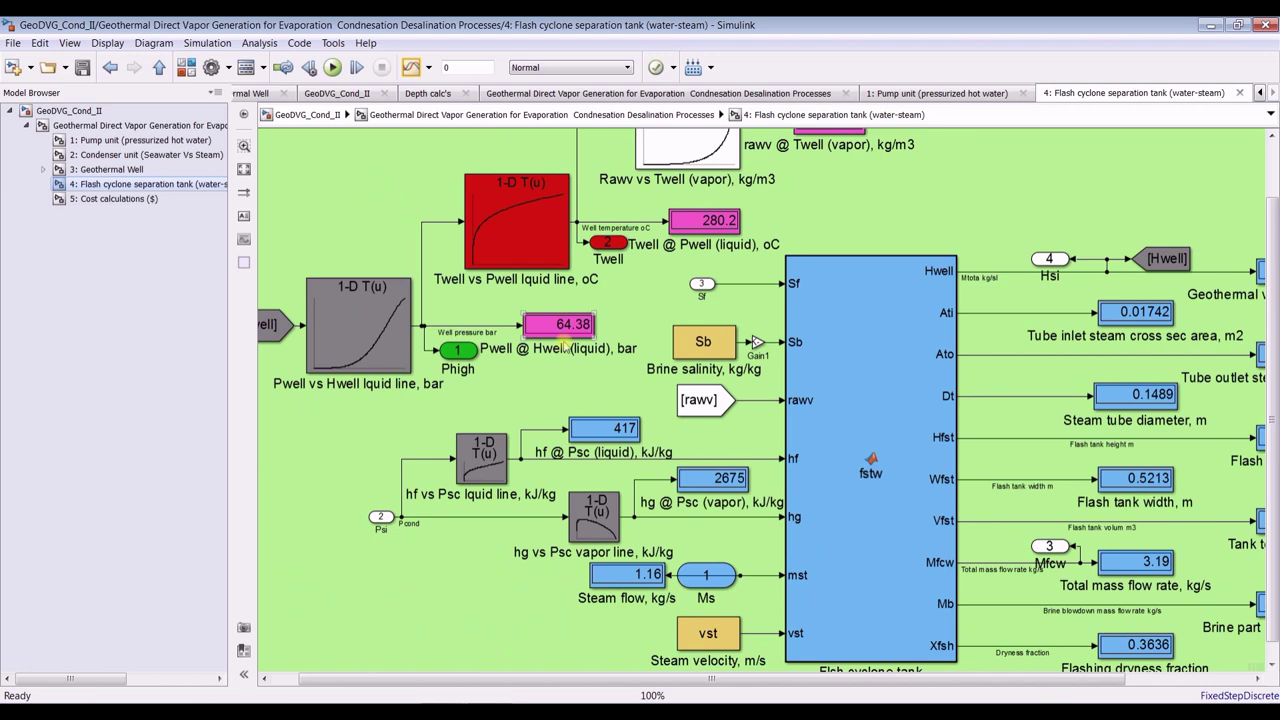
scroll(586, 340, up, 3)
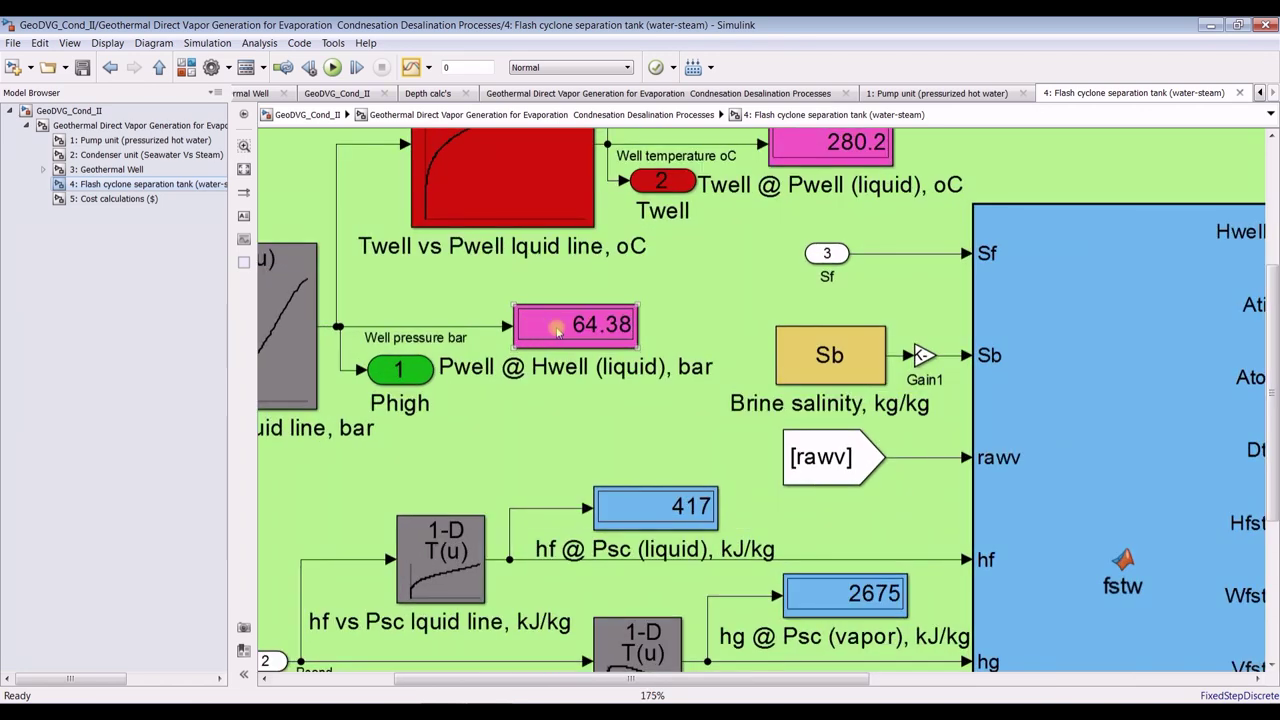
scroll(580, 336, down, 4)
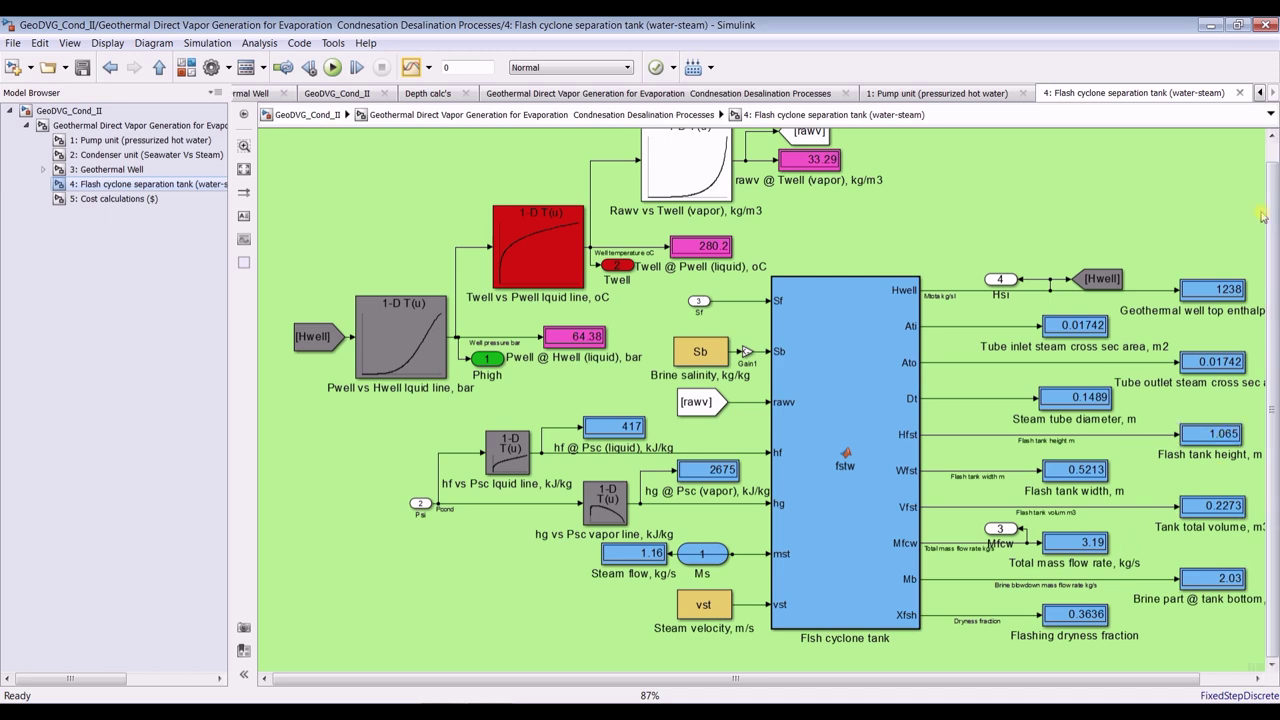
scroll(900, 290, up, 3)
scroll(1000, 295, down, 1)
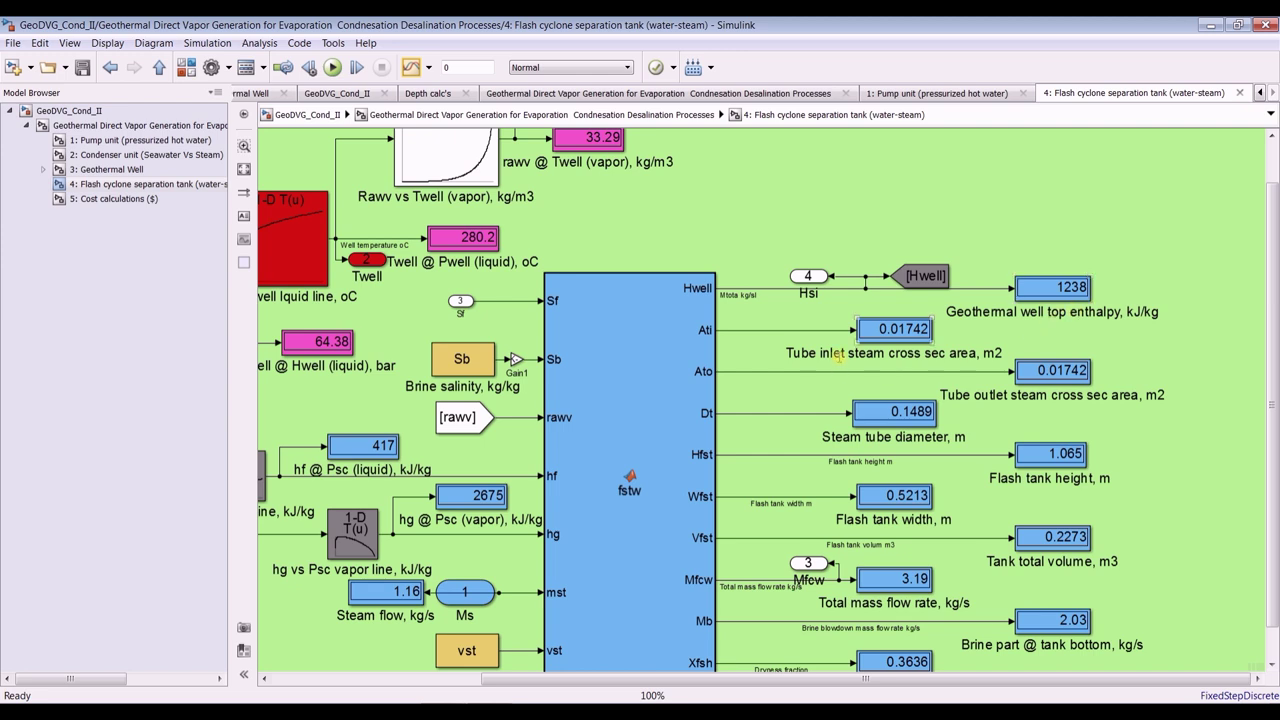
drag(1275, 396, 1275, 426)
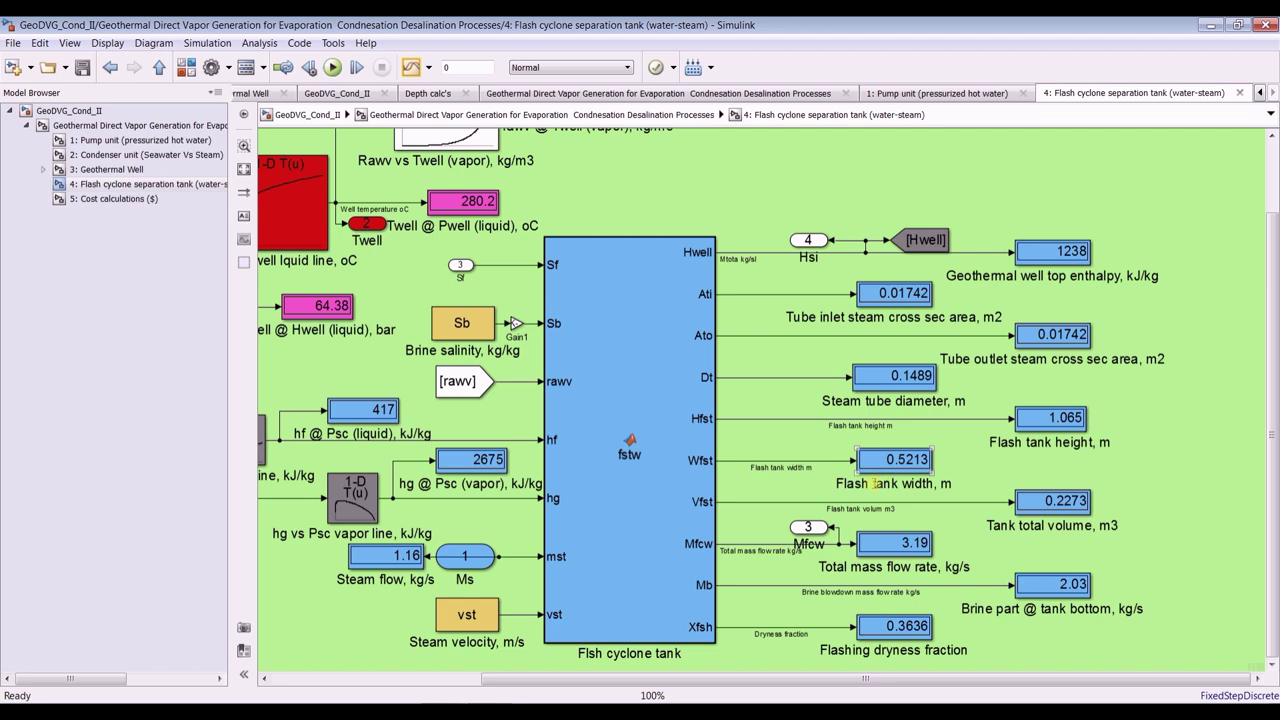
scroll(835, 487, up, 3)
scroll(835, 487, down, 2)
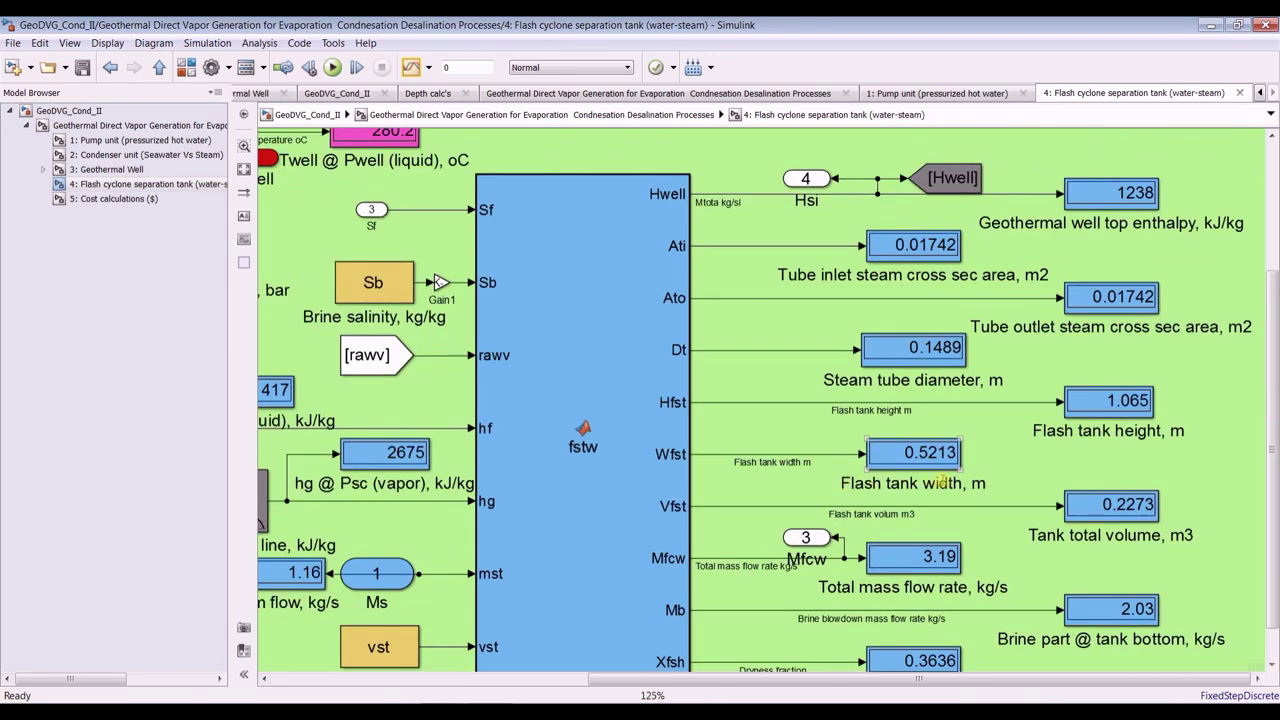
scroll(701, 560, down, 2)
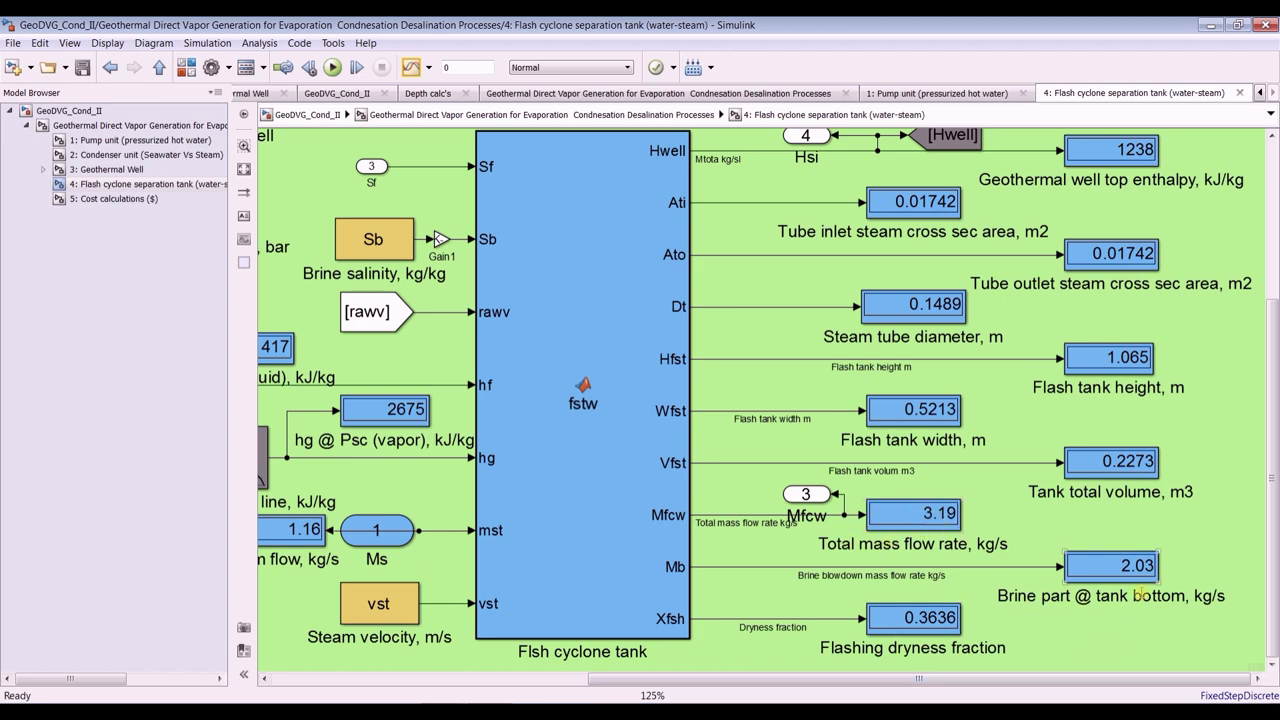
scroll(1140, 594, up, 6)
scroll(1031, 514, down, 6)
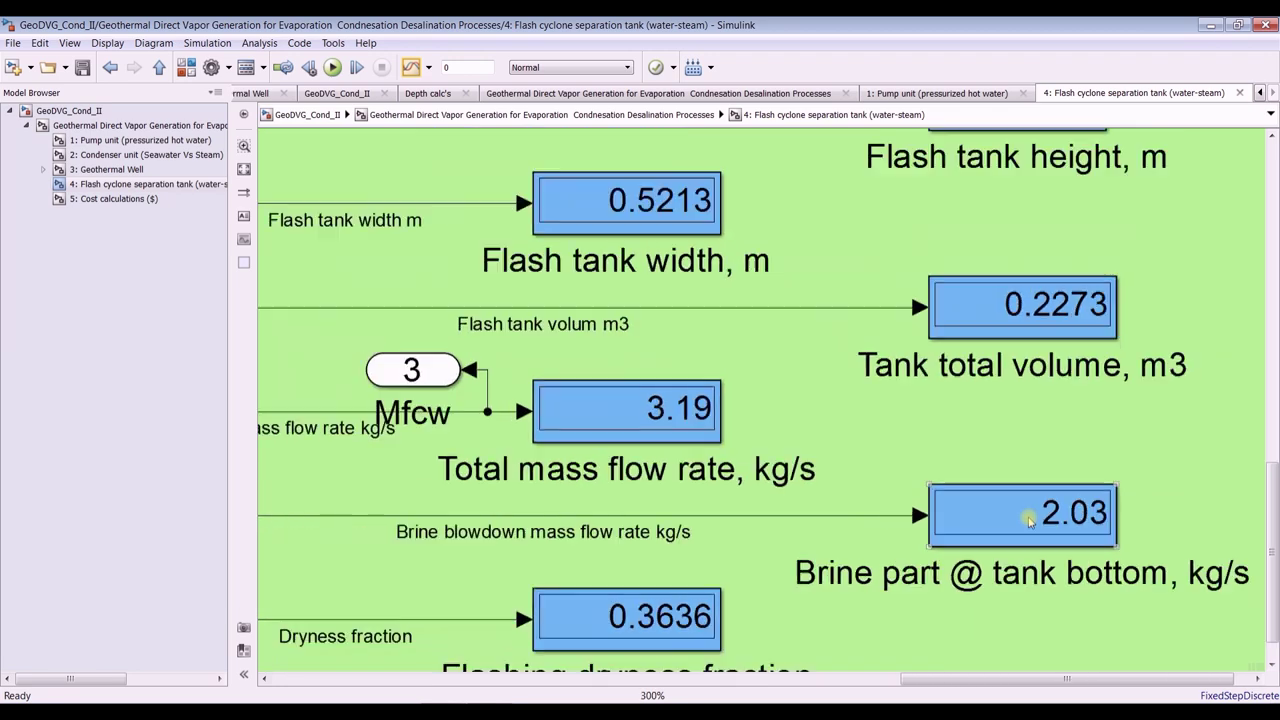
scroll(1074, 534, up, 6)
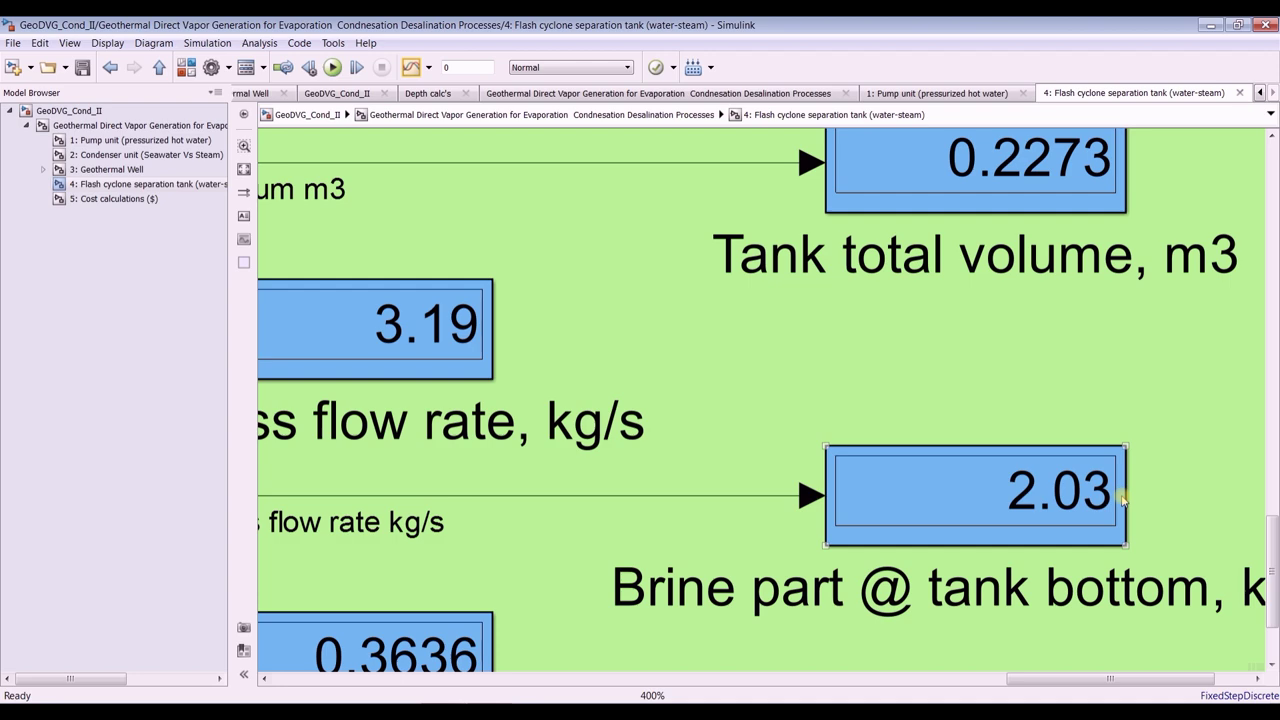
scroll(950, 503, down, 1)
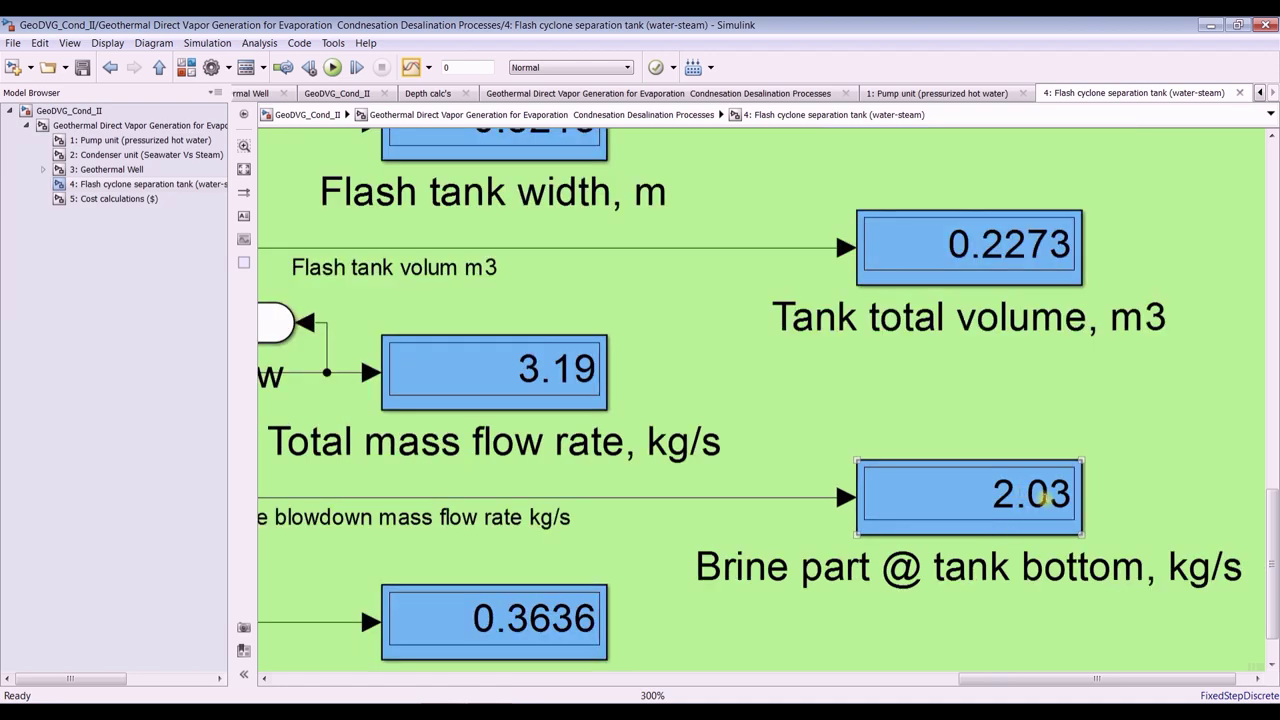
scroll(1038, 494, down, 1)
scroll(1040, 496, down, 1)
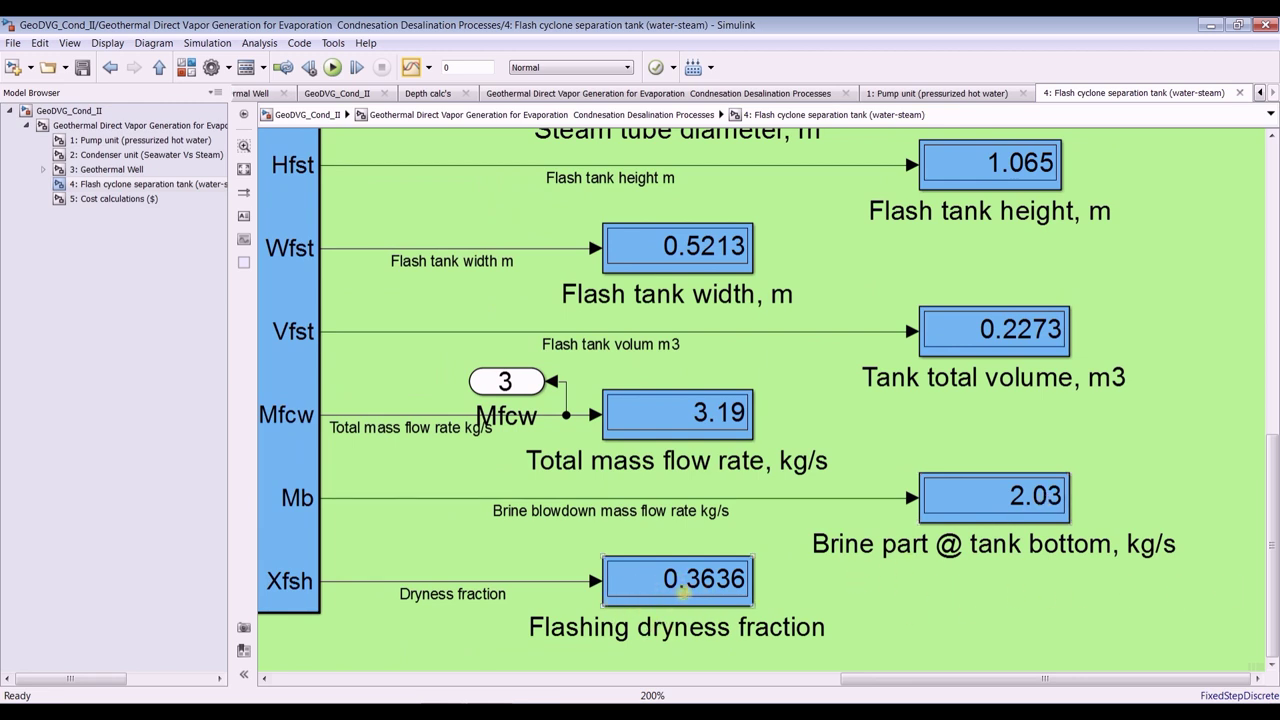
scroll(700, 576, down, 4)
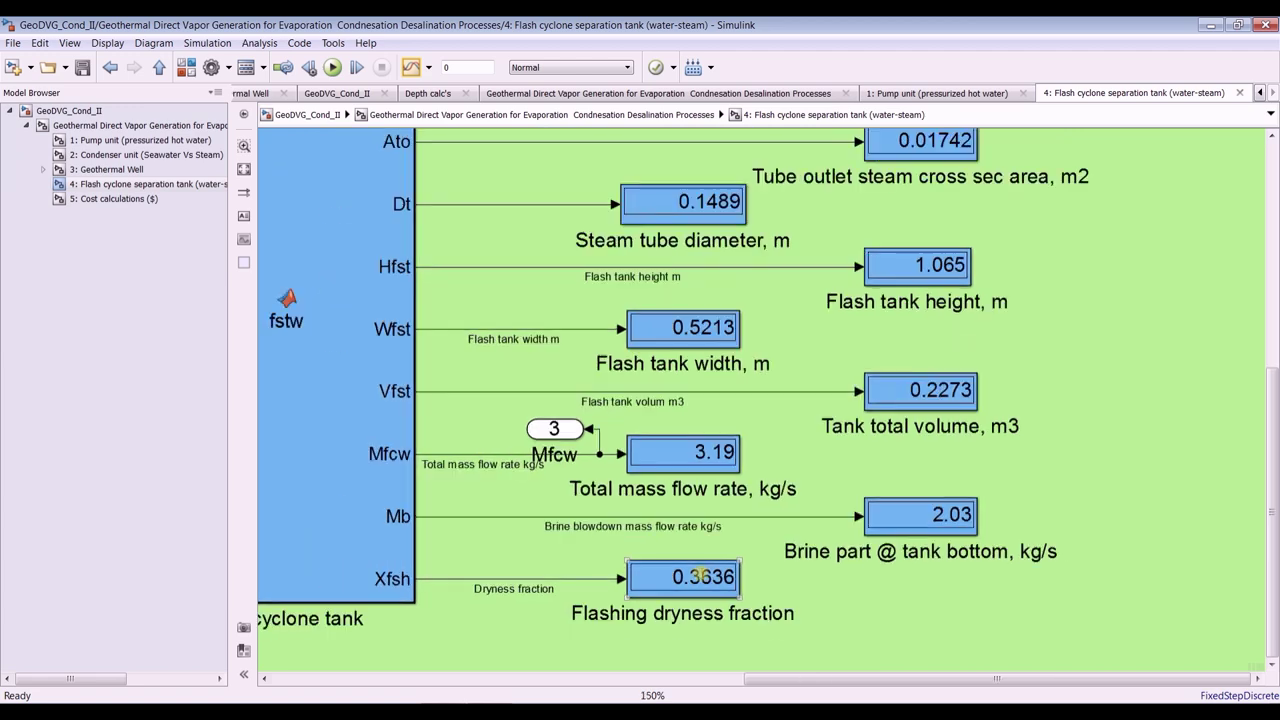
drag(768, 678, 522, 678)
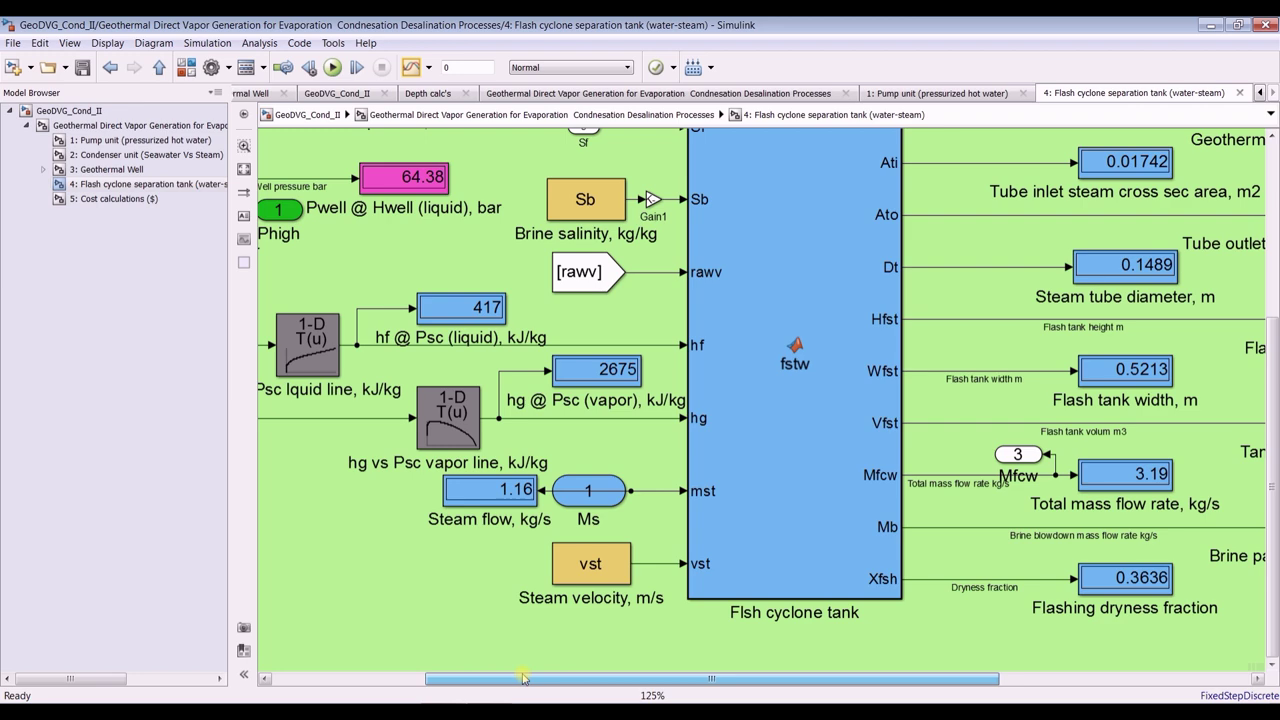
scroll(470, 492, up, 2)
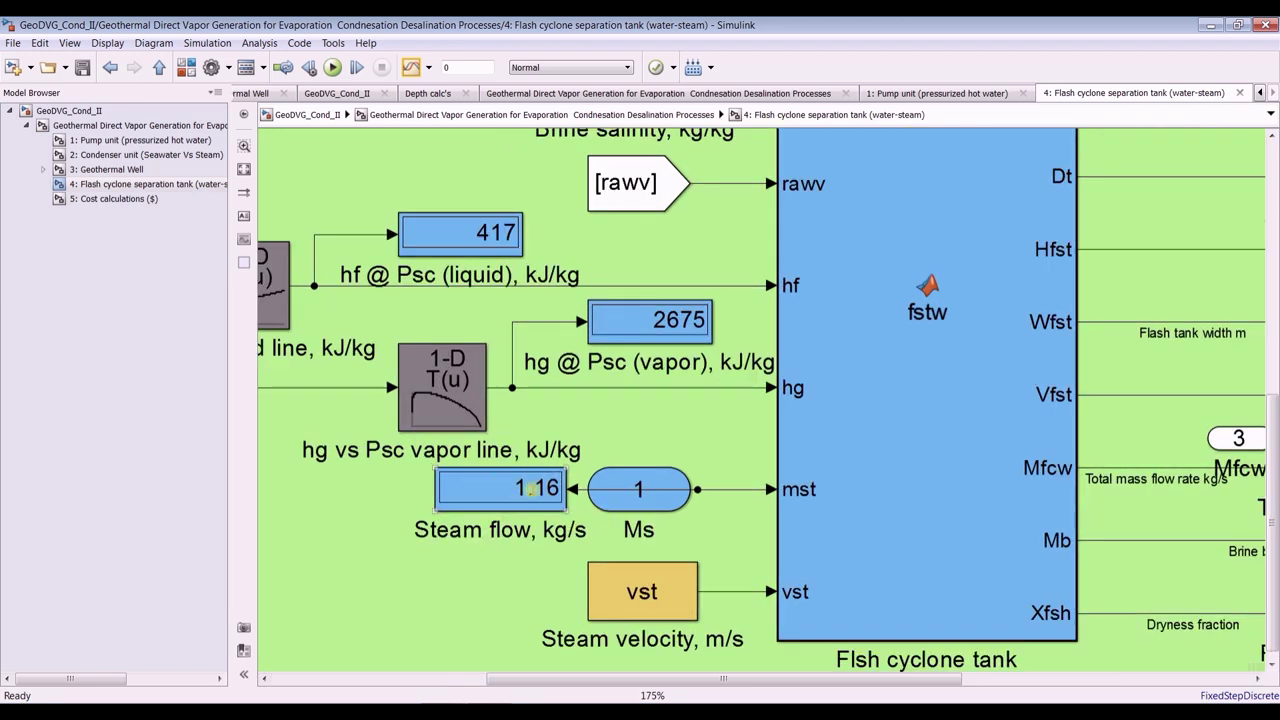
scroll(534, 488, down, 1)
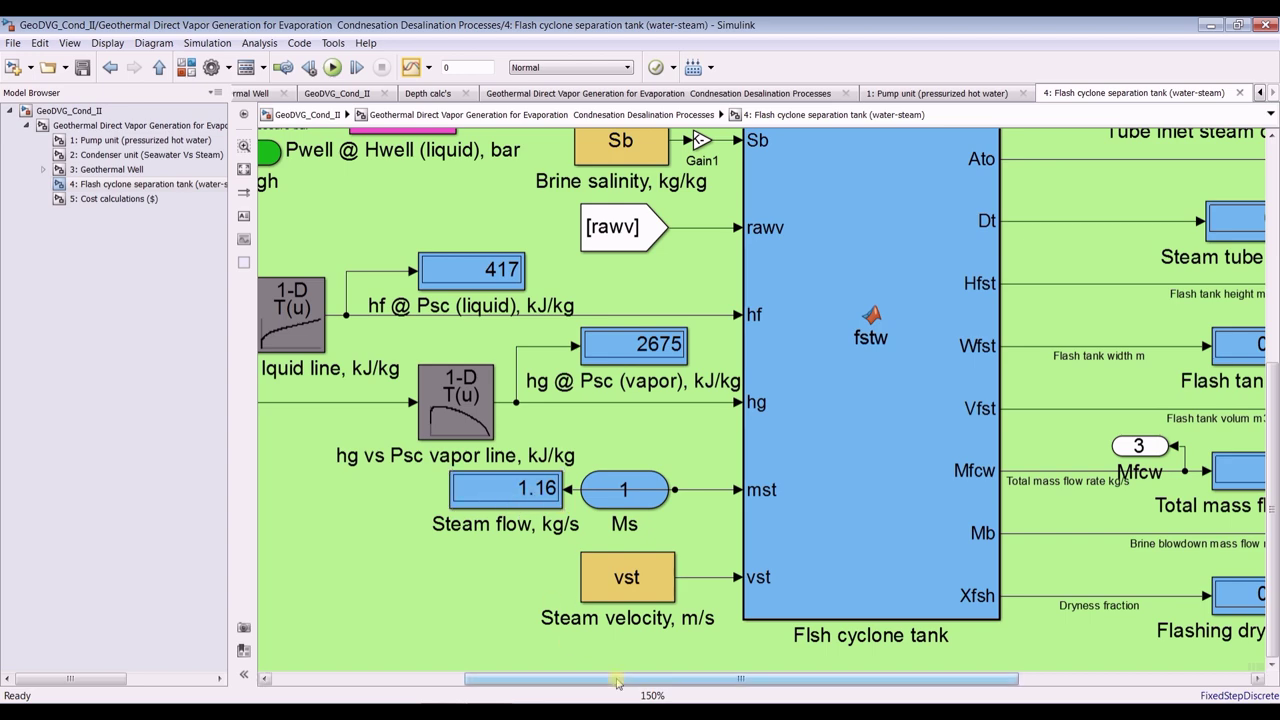
drag(618, 681, 703, 683)
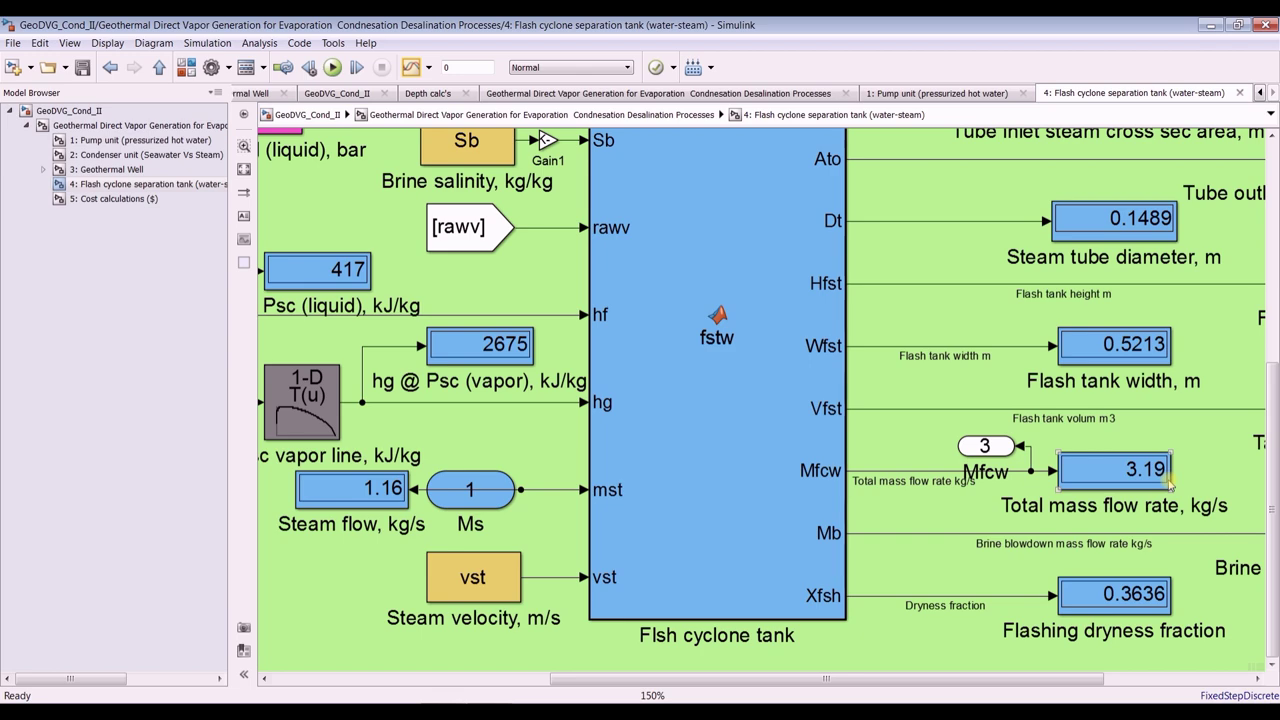
scroll(1165, 476, up, 3)
scroll(1140, 459, down, 3)
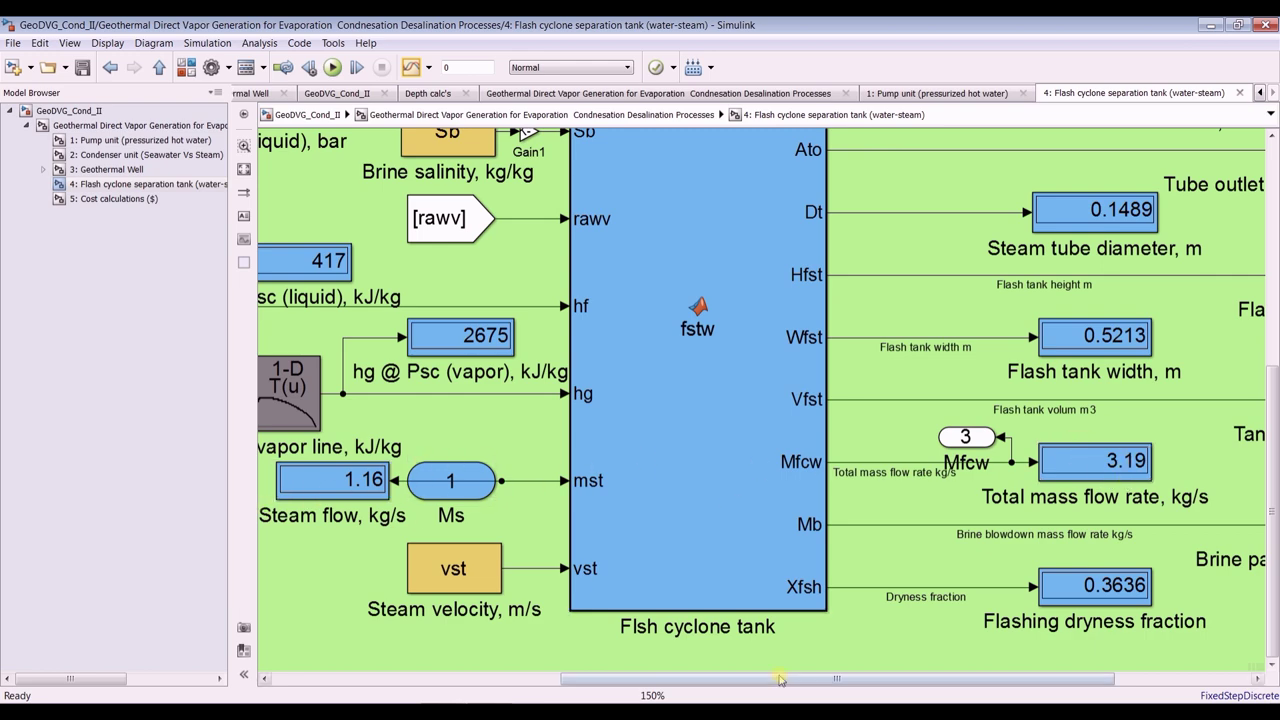
drag(837, 679, 973, 679)
scroll(1130, 548, up, 2)
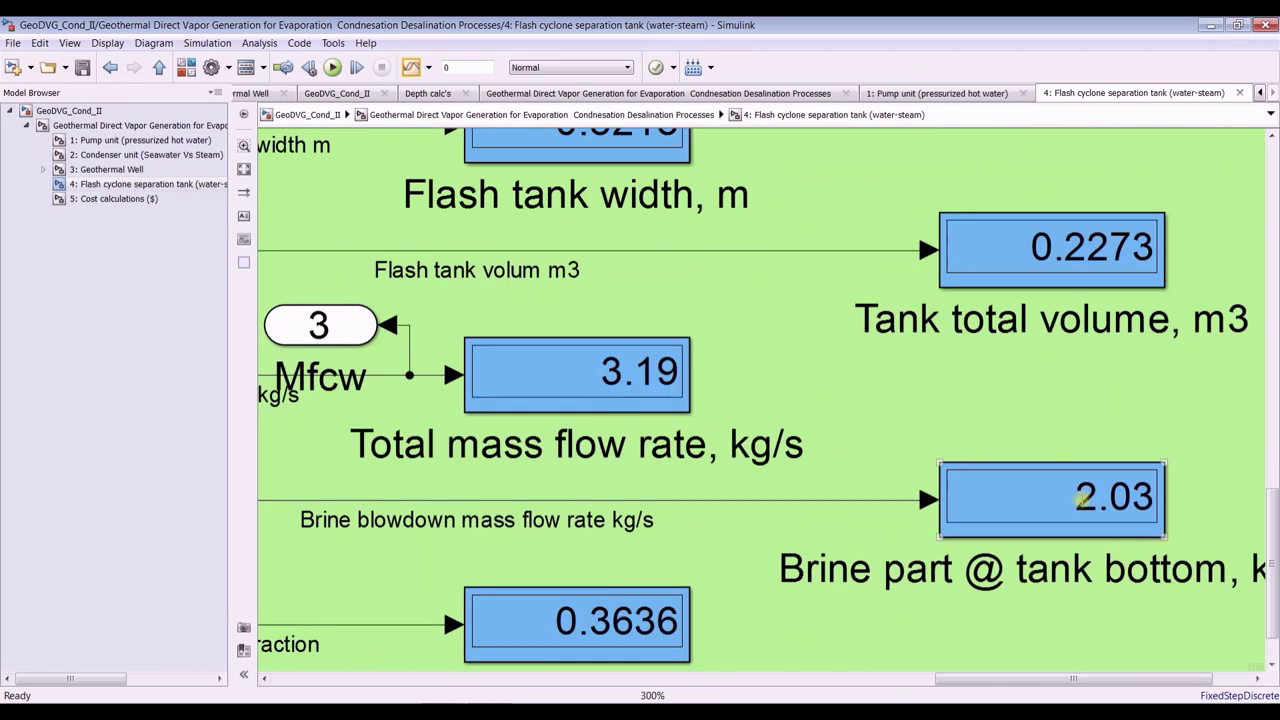
scroll(1085, 497, down, 4)
scroll(940, 538, down, 1)
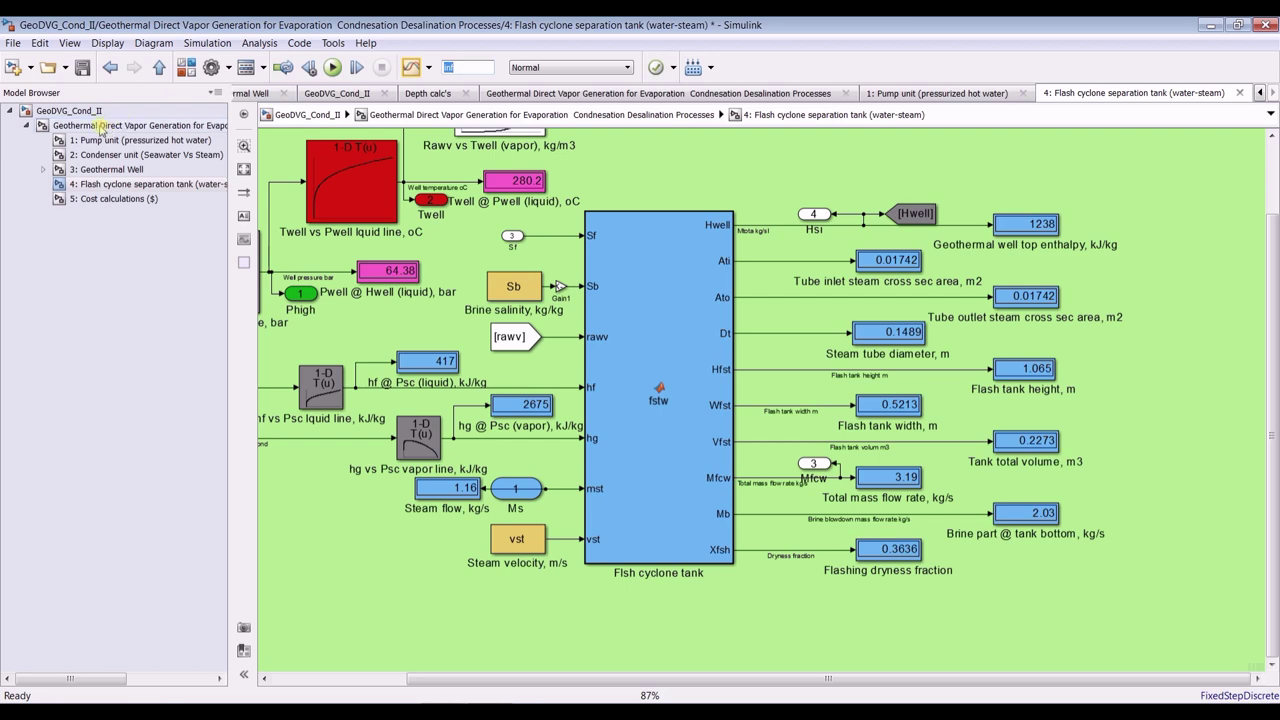
- Open the Condenser unit's slider parameters in the geothermal vapor generation diagram
click(88, 111)
click(112, 127)
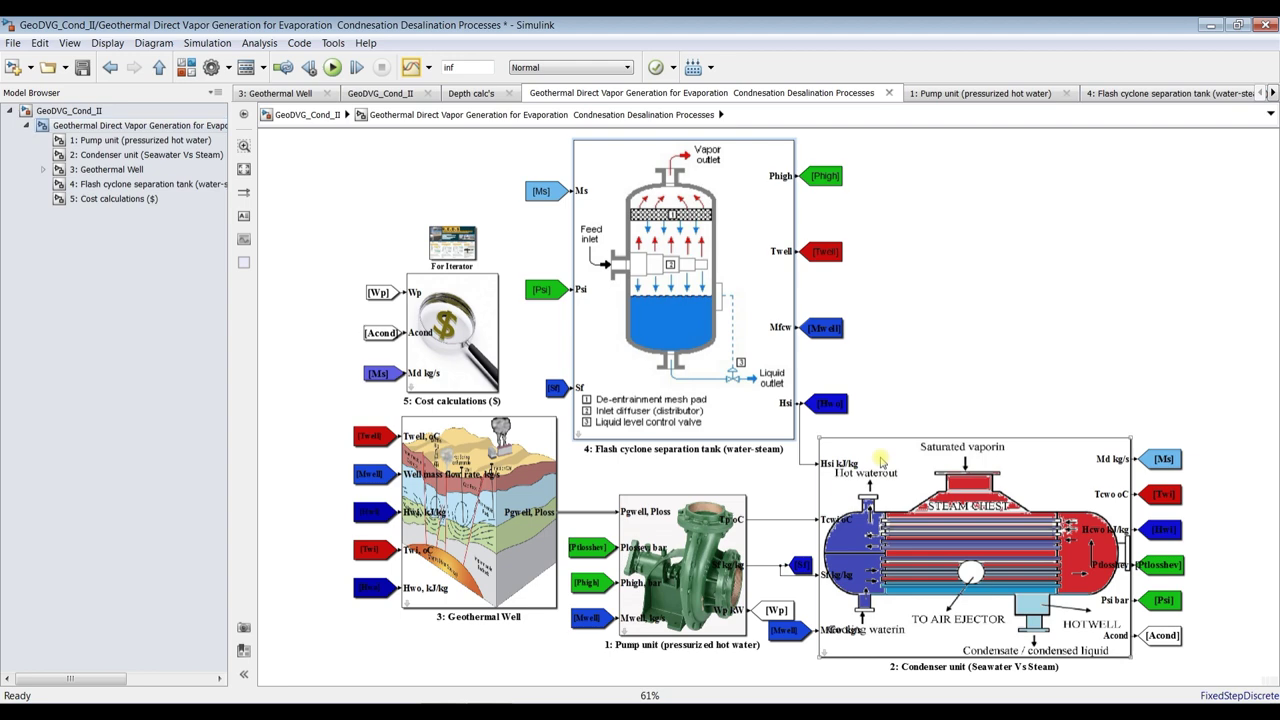
double_click(881, 459)
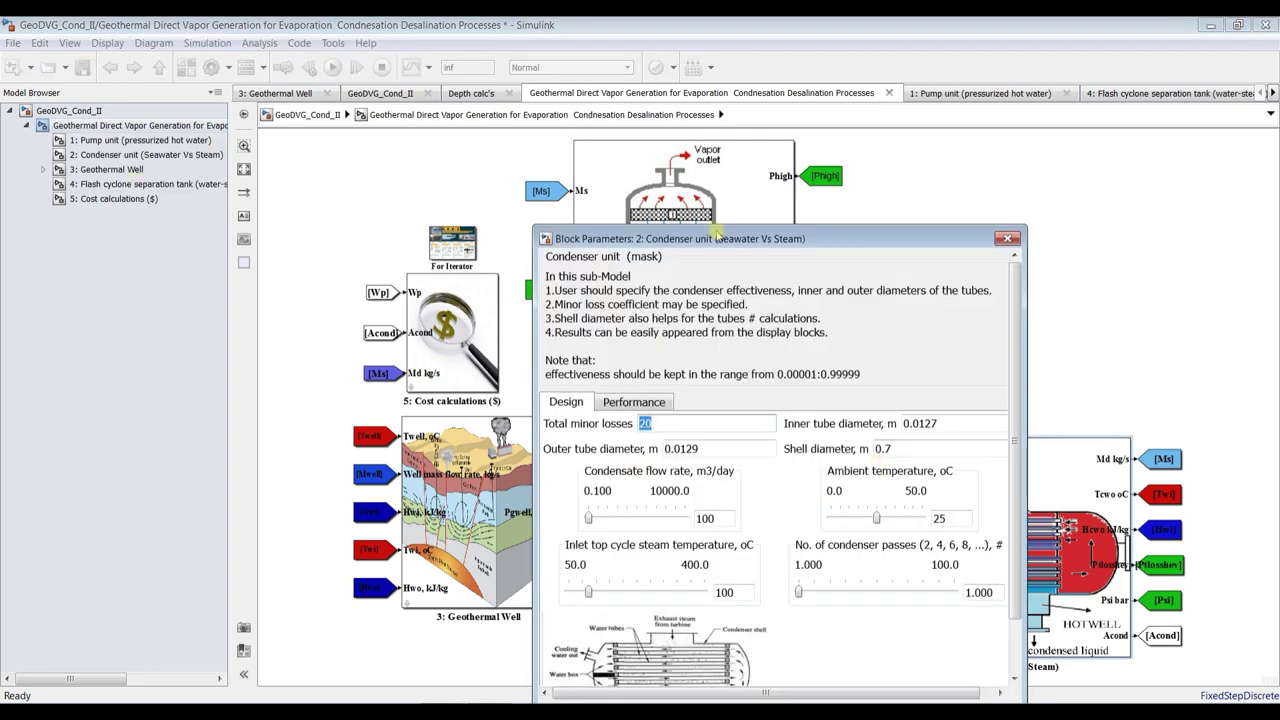
- Move the condenser parameters aside and reopen the Flash cyclone separation tank subsystem
drag(716, 231, 495, 162)
click(458, 24)
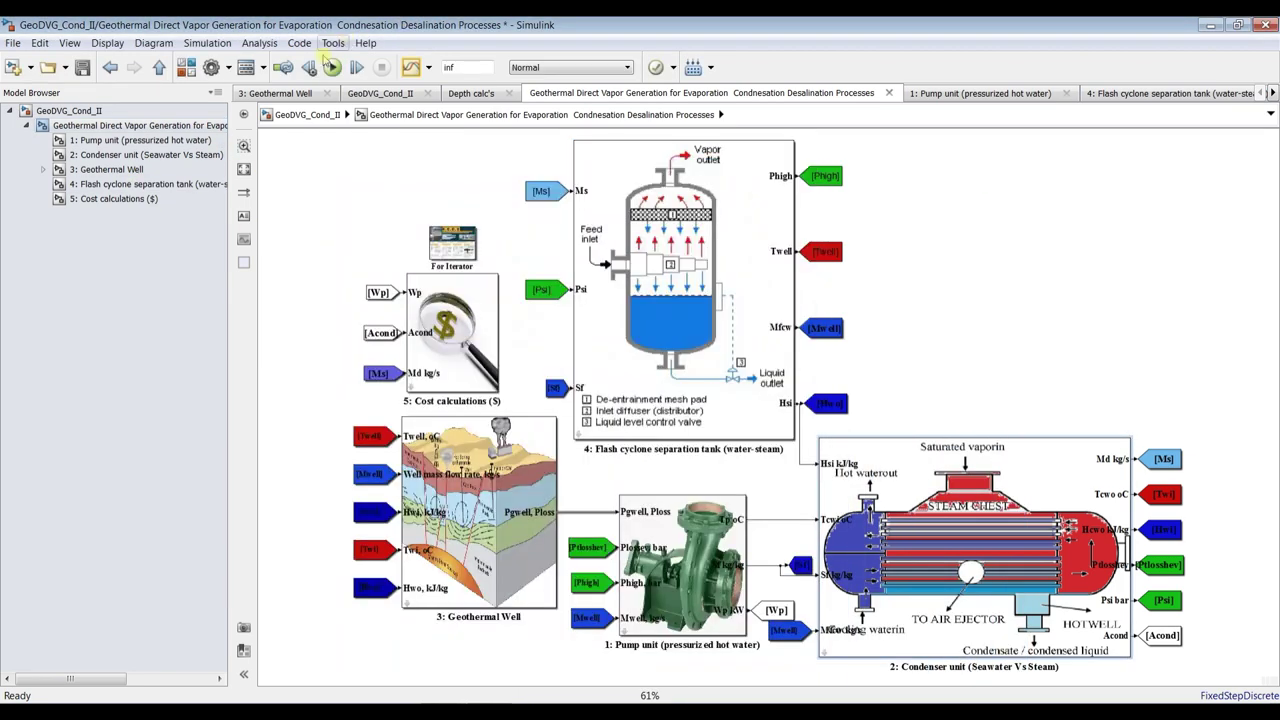
click(120, 185)
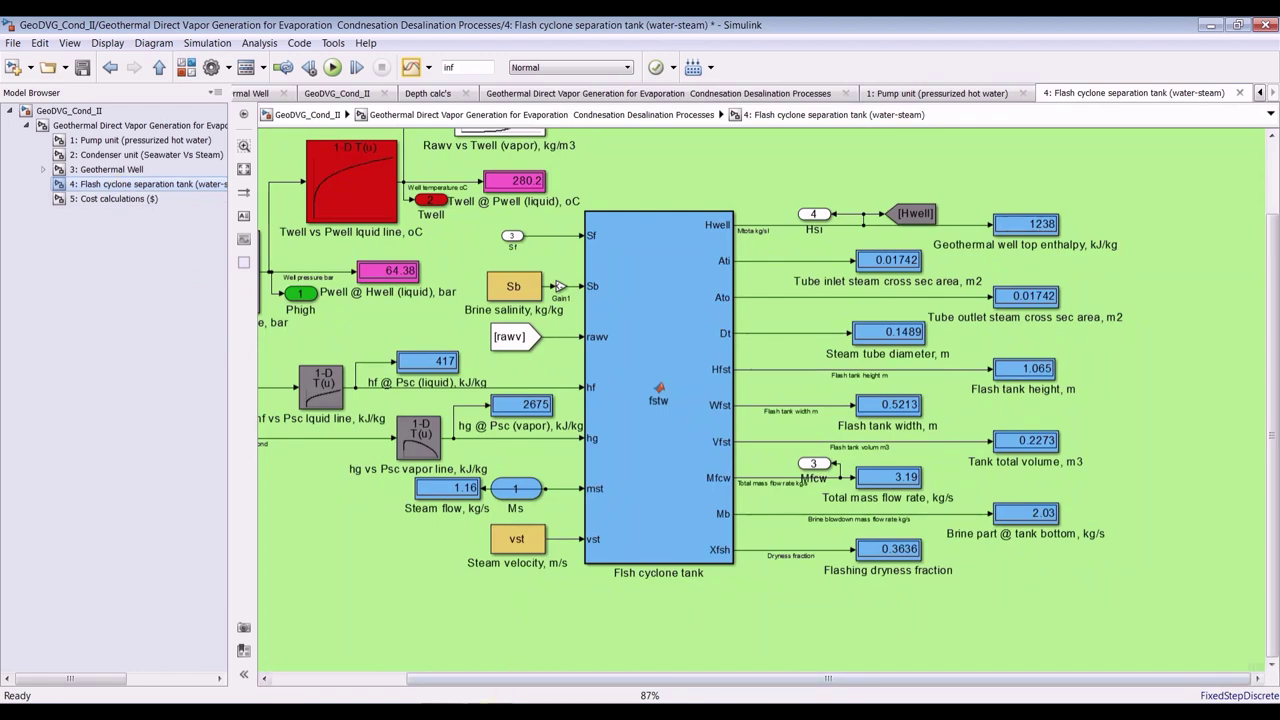
- Start the simulation and raise the condenser's condensate flow rate to about 700 m3/day
click(333, 67)
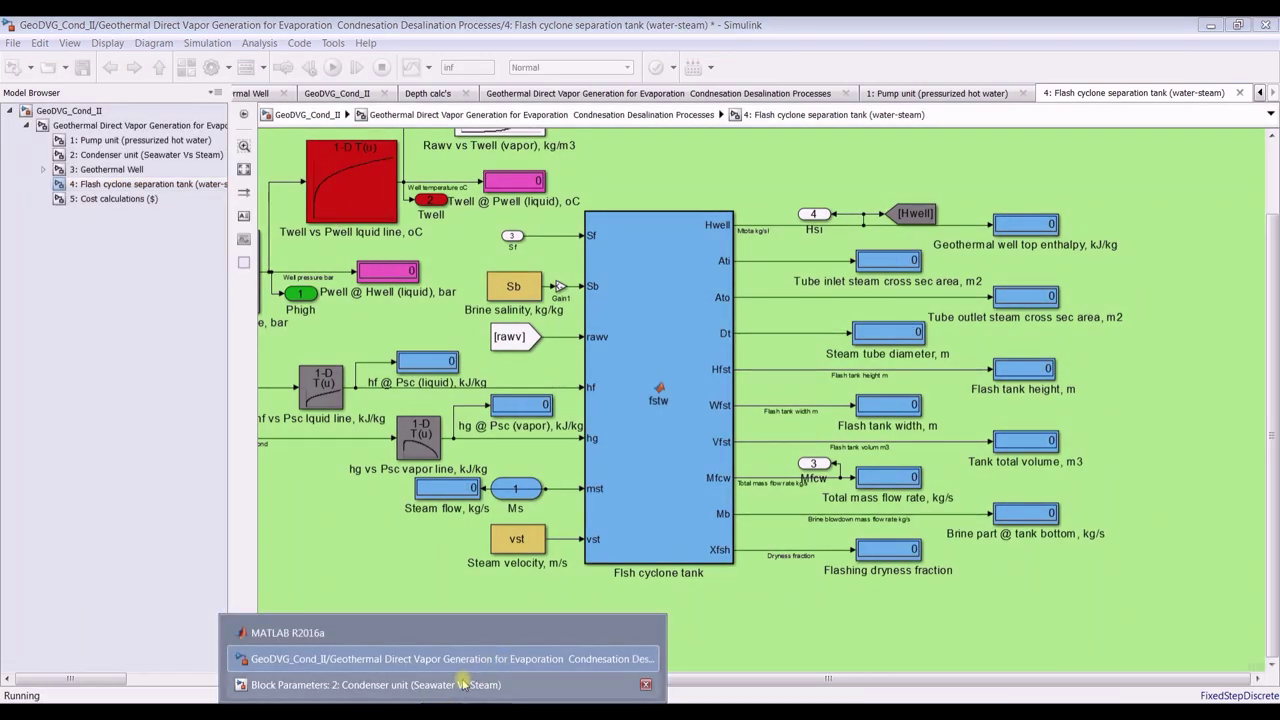
click(463, 684)
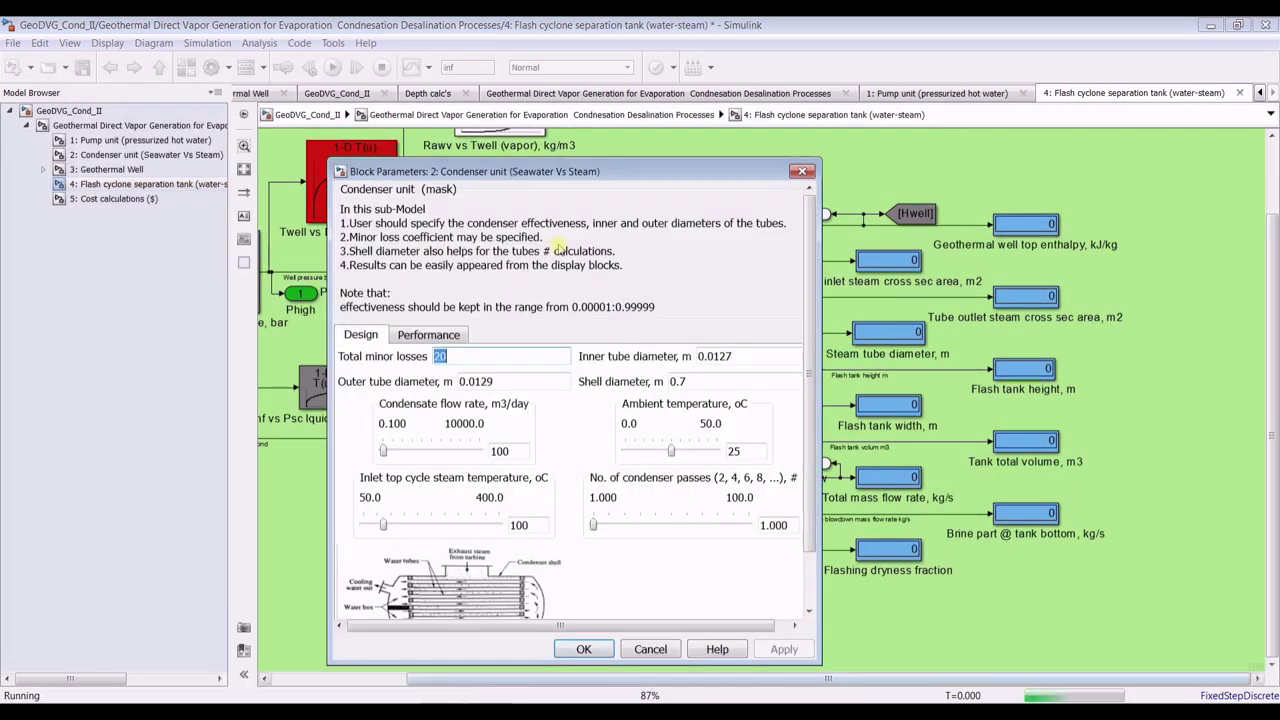
drag(475, 177, 351, 120)
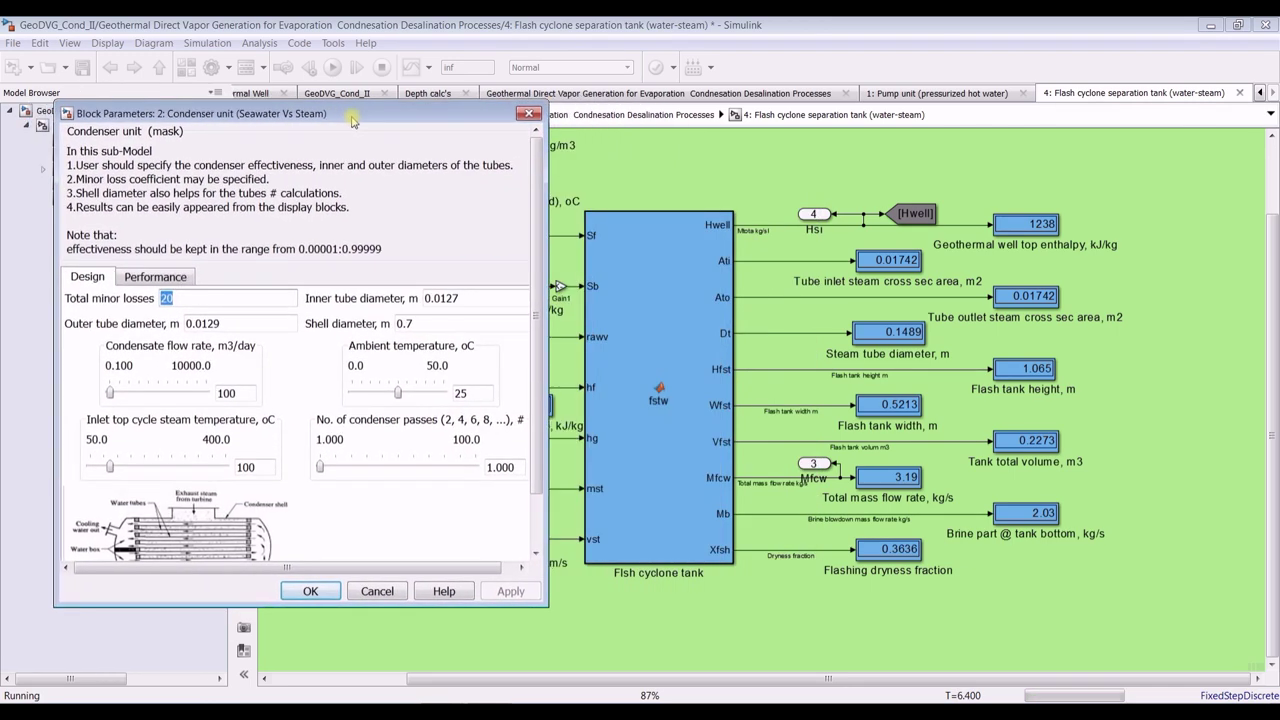
click(113, 393)
drag(113, 393, 115, 393)
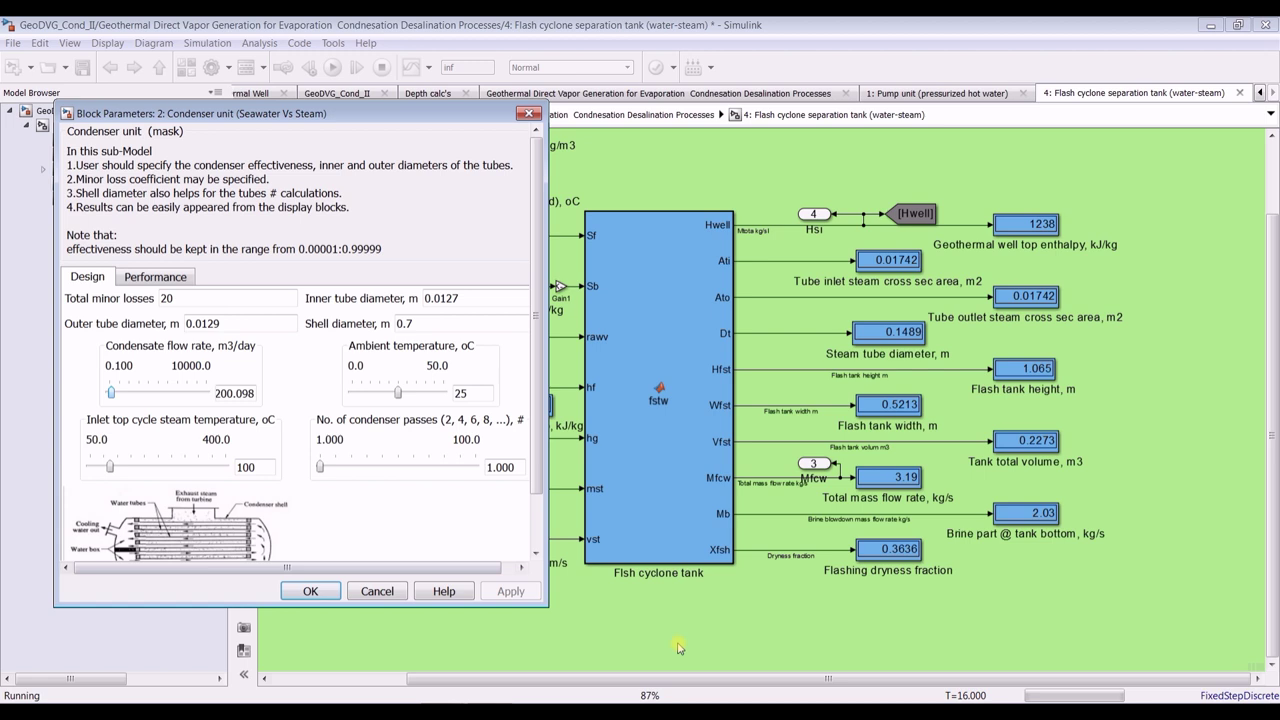
key(Right)
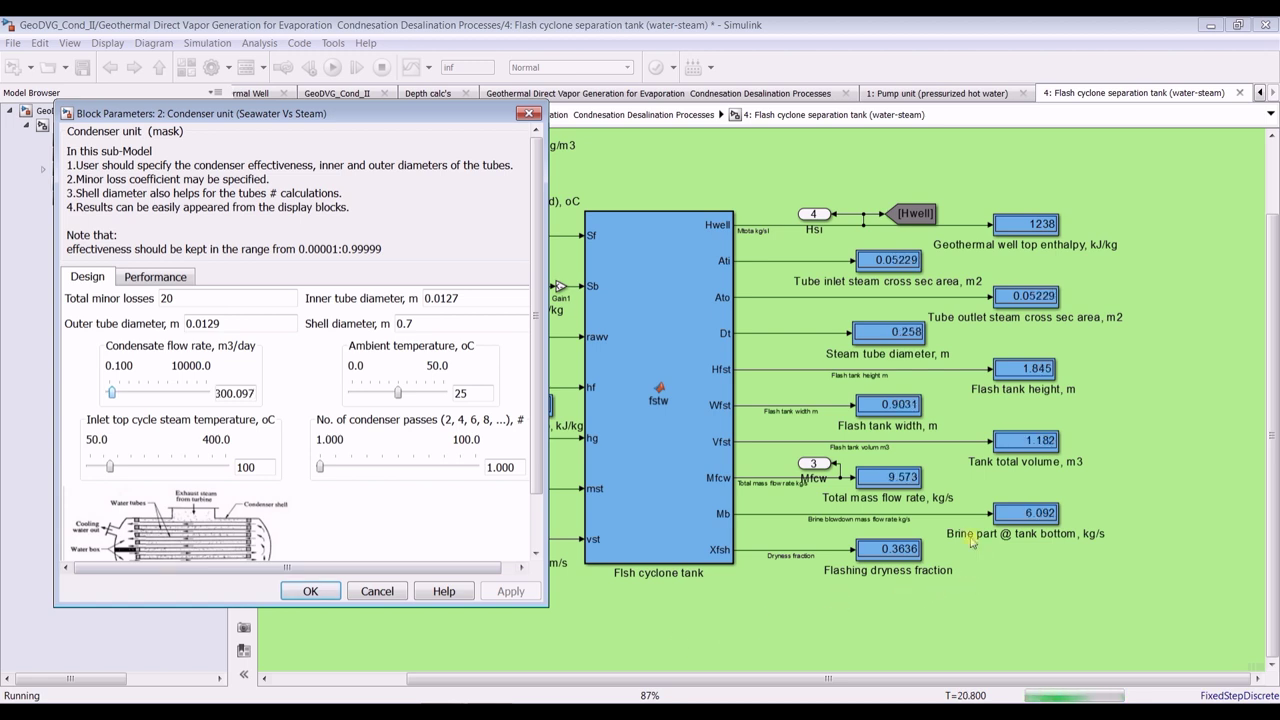
key(Right)
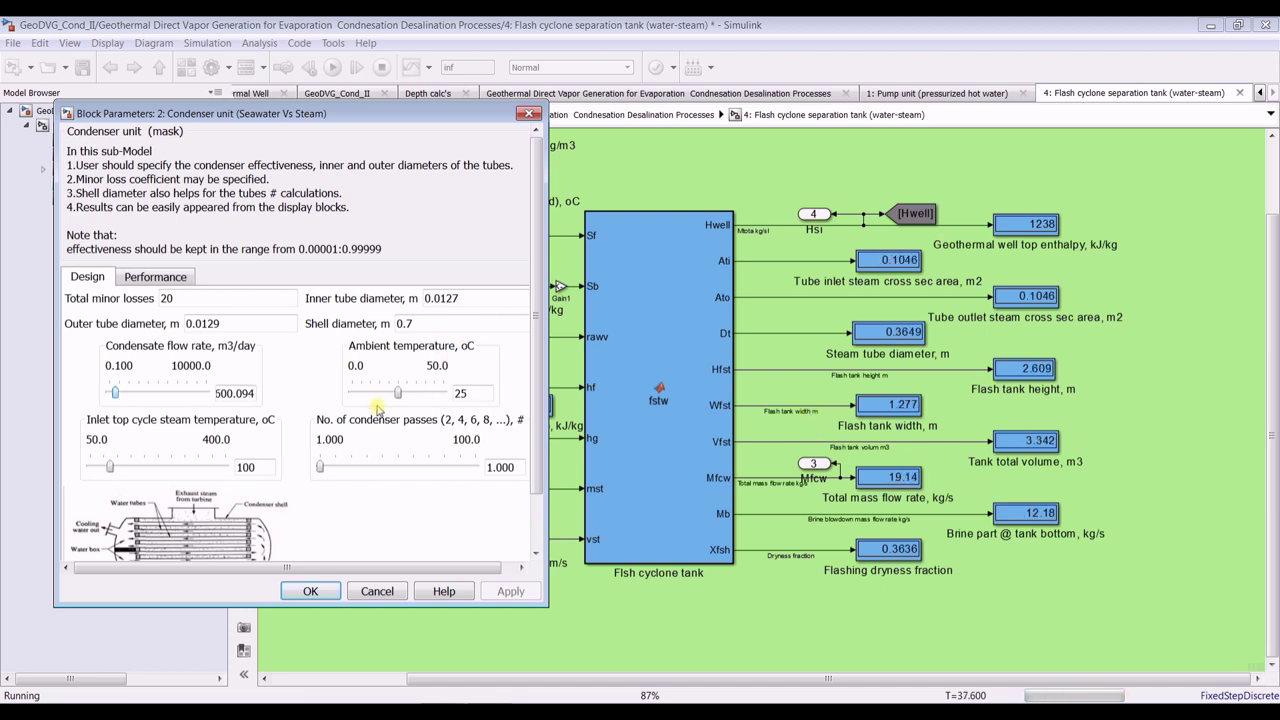
key(Right)
key(Right)
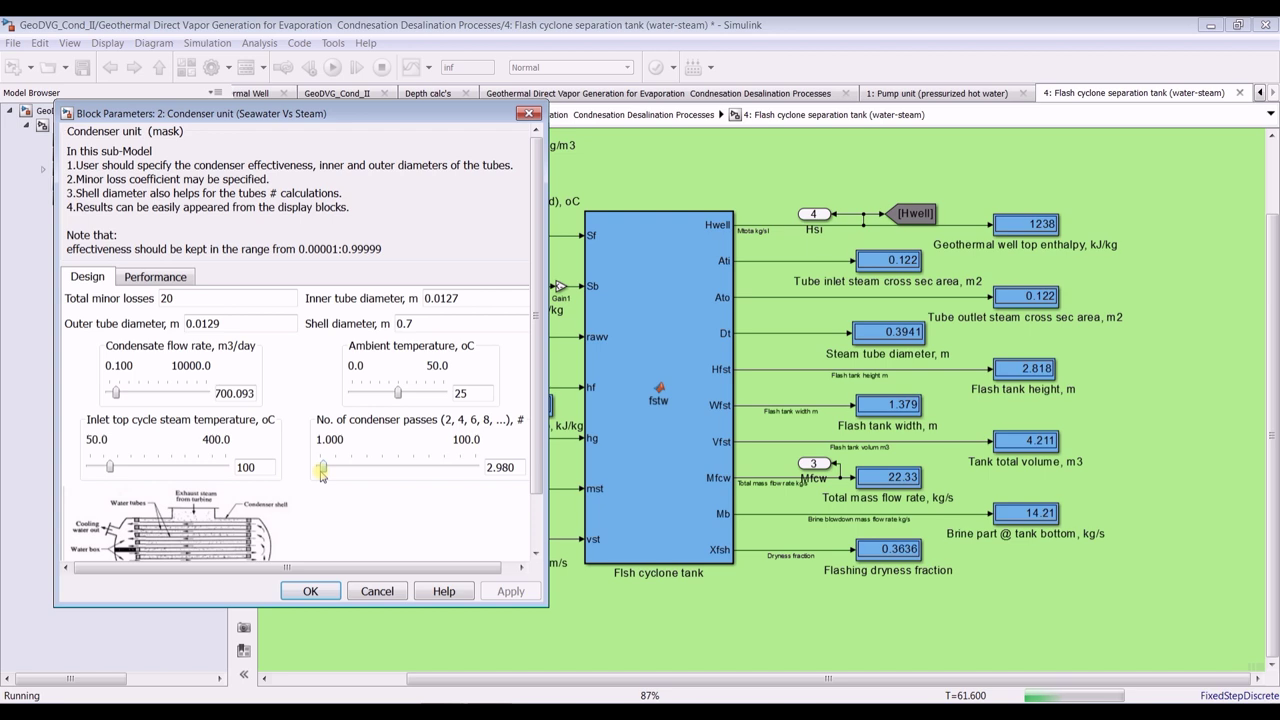
- Raise the inlet steam temperature to 120 oC, apply, and return to the top-level model
click(111, 466)
key(Right)
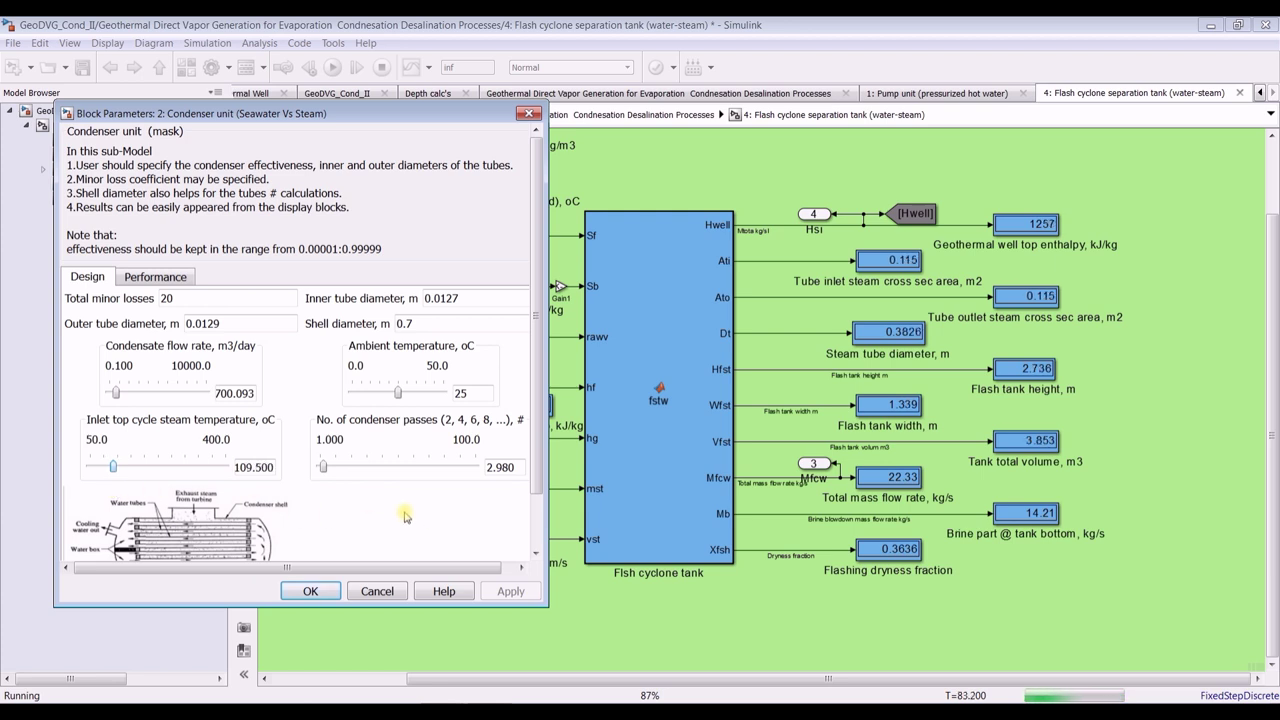
key(Right)
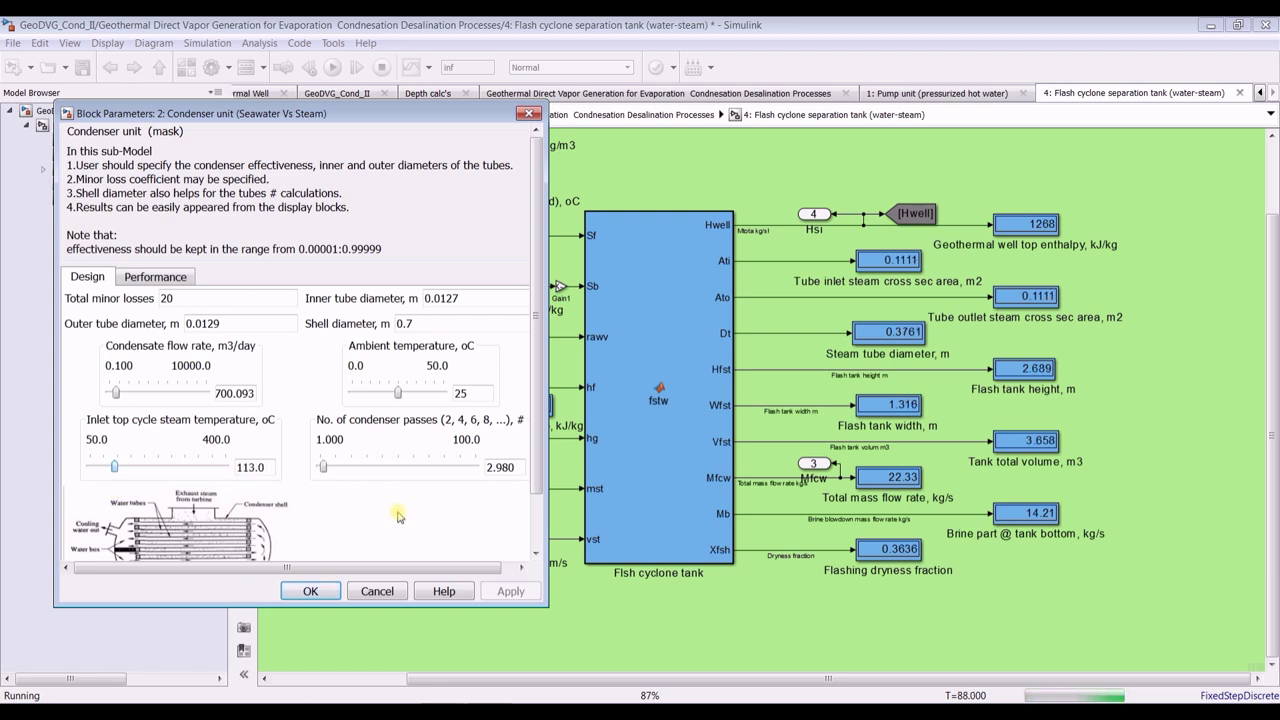
key(Right)
key(Right)
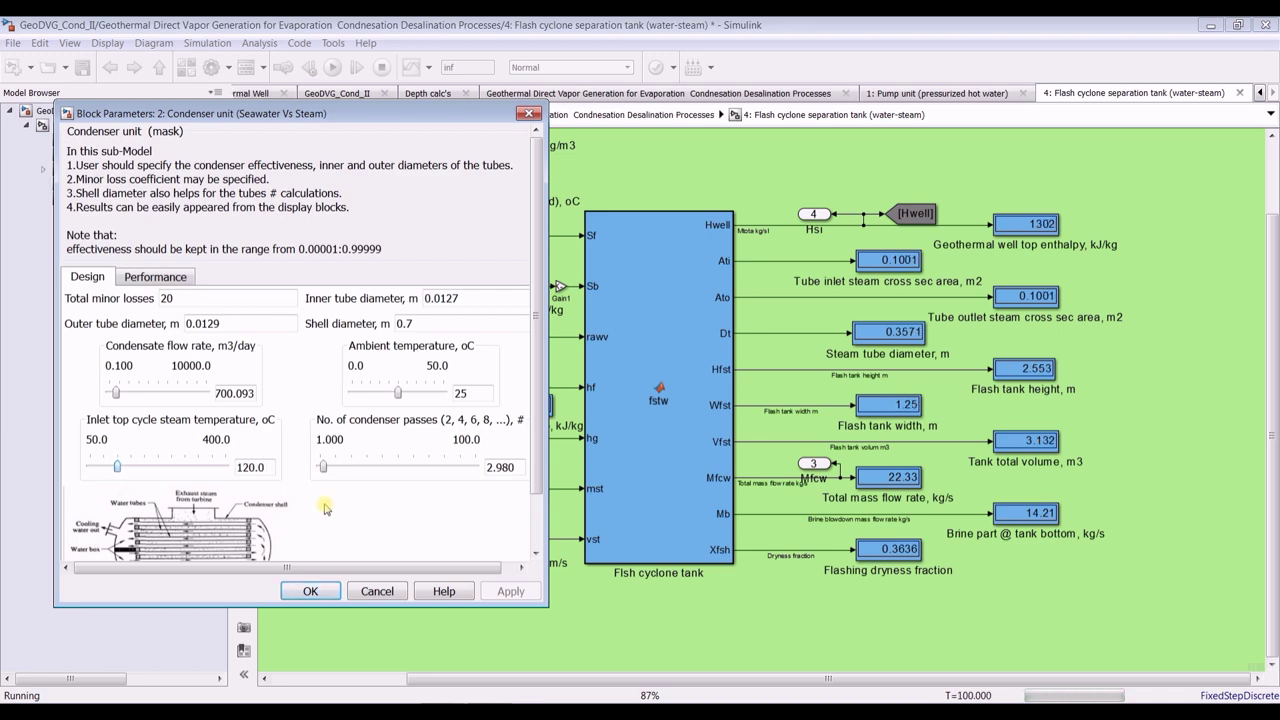
click(310, 591)
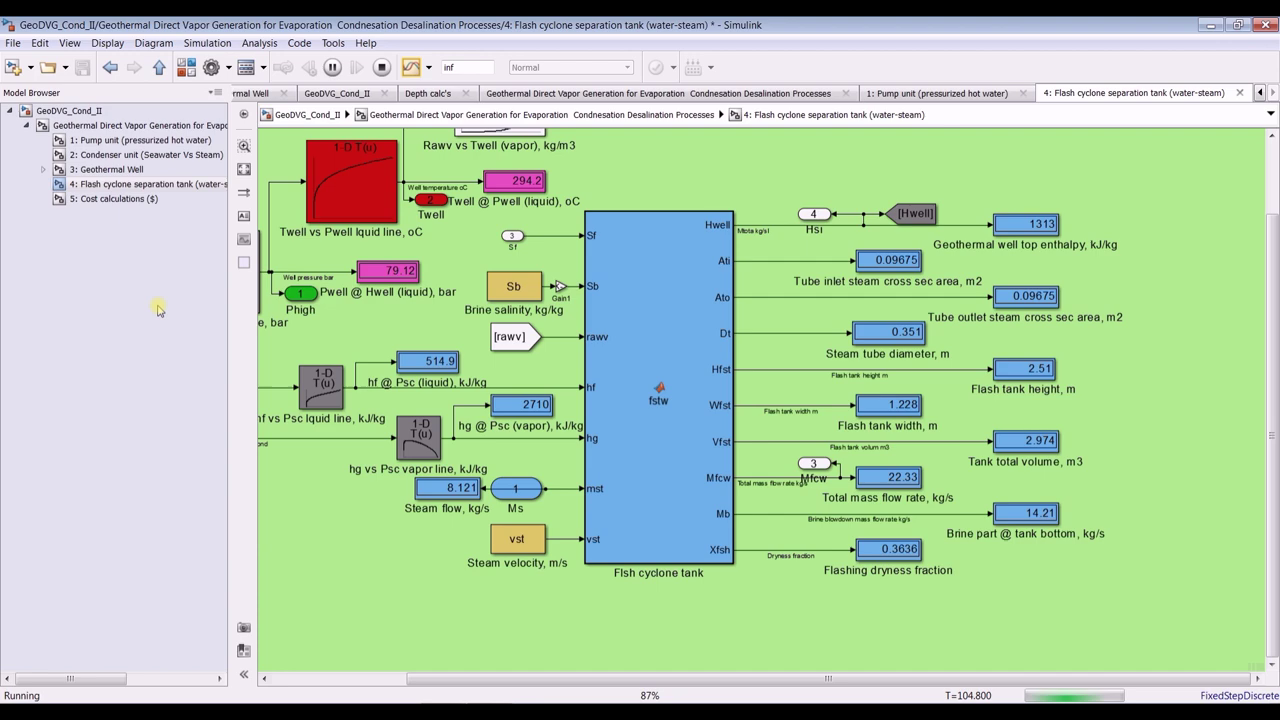
click(100, 125)
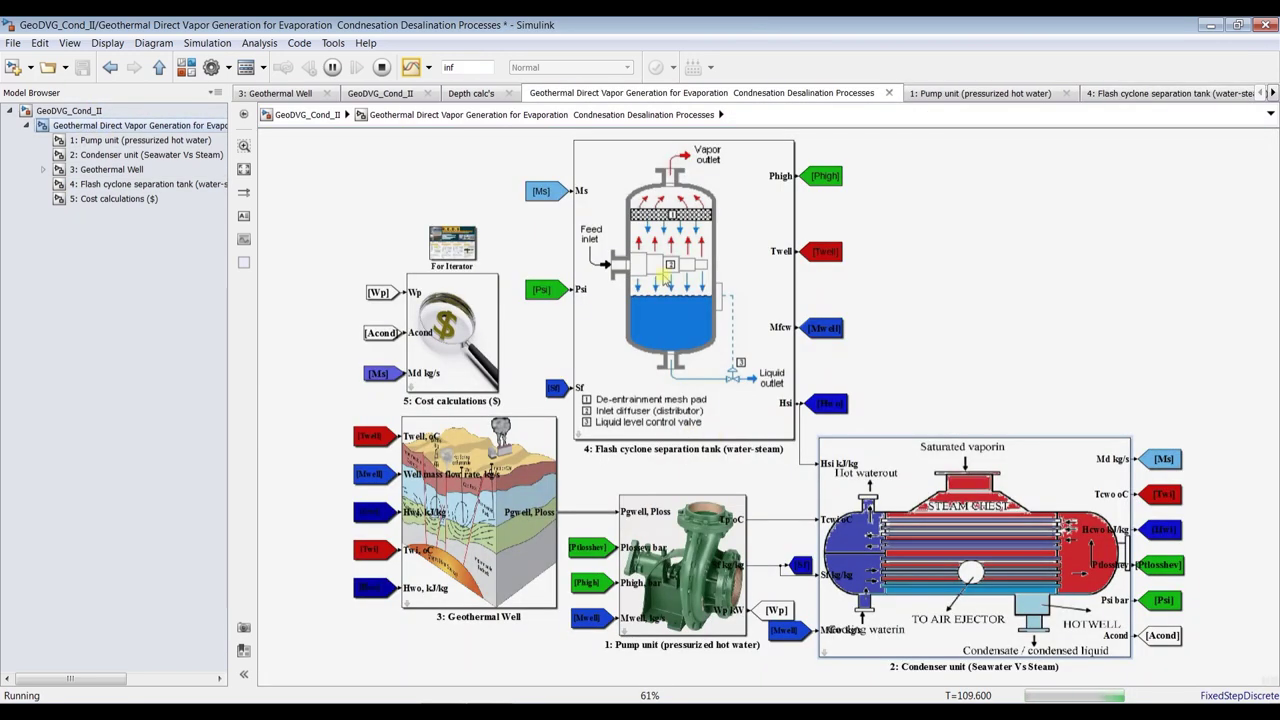
- Step the flash cyclone tank's brine blowdown salinity ratio from 55000 up to 60000 and apply
double_click(663, 278)
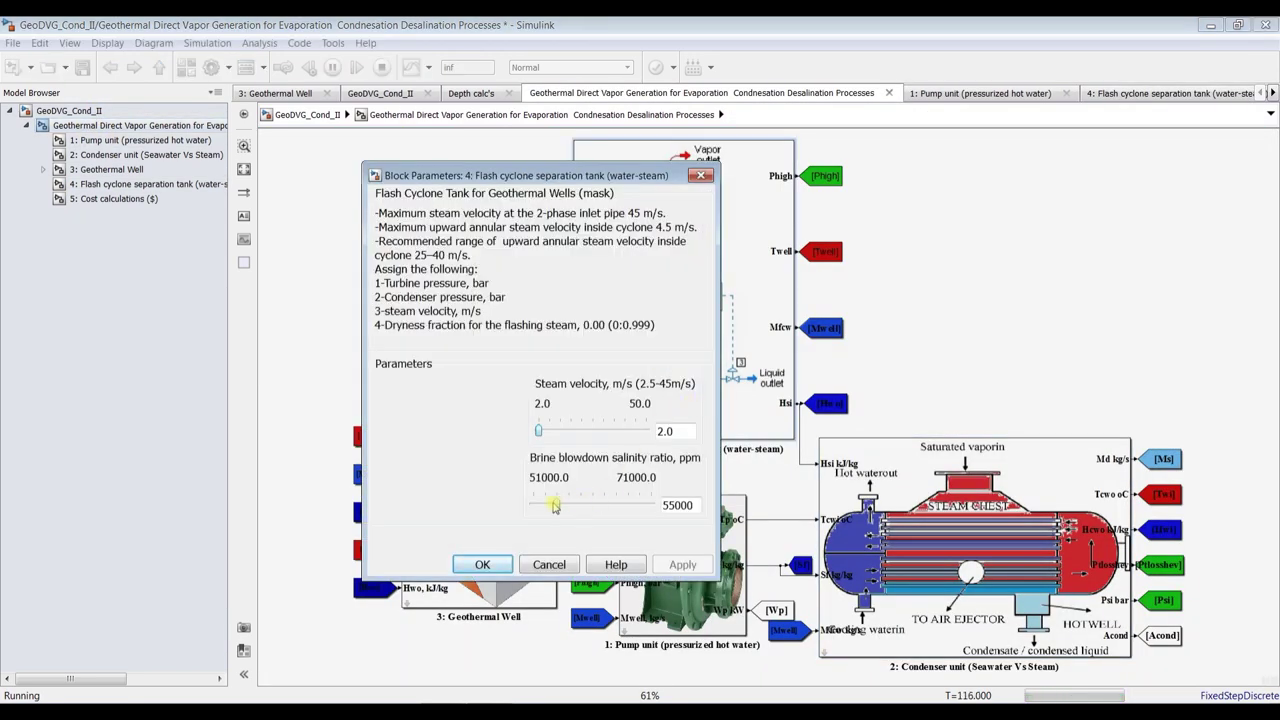
click(110, 184)
click(455, 687)
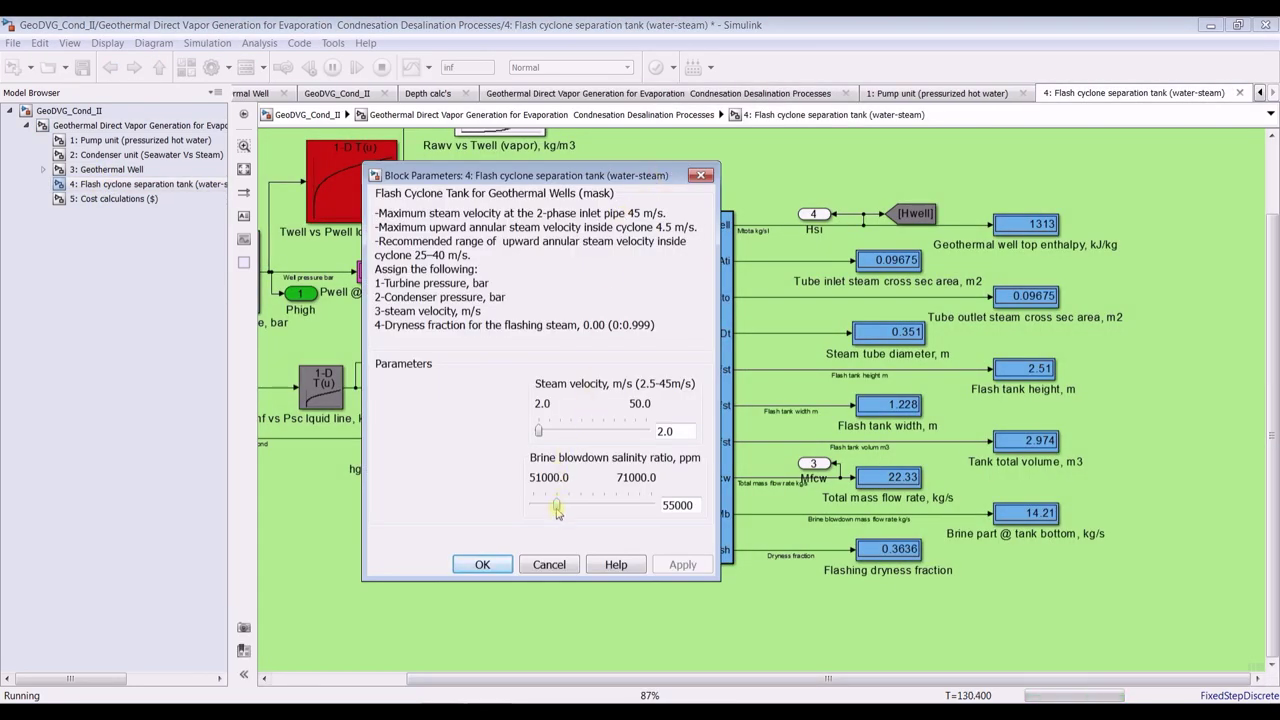
drag(558, 512, 561, 512)
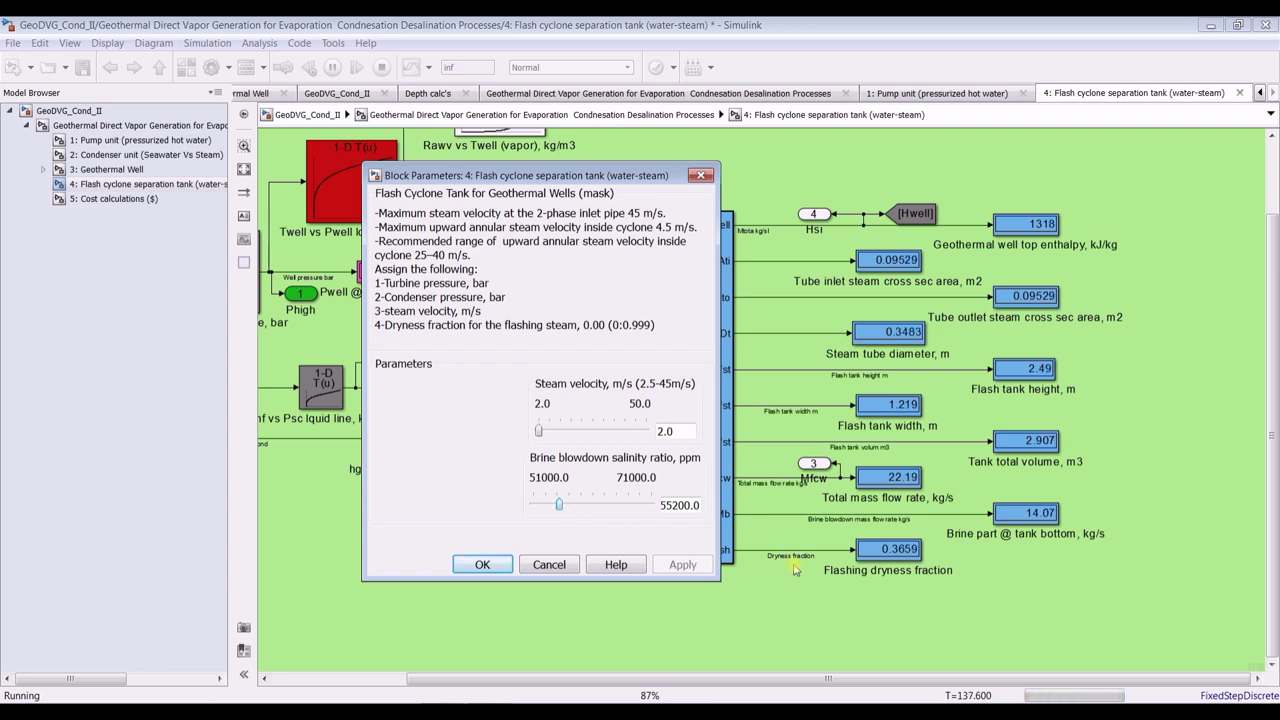
key(Right)
key(Right)
key(Right)
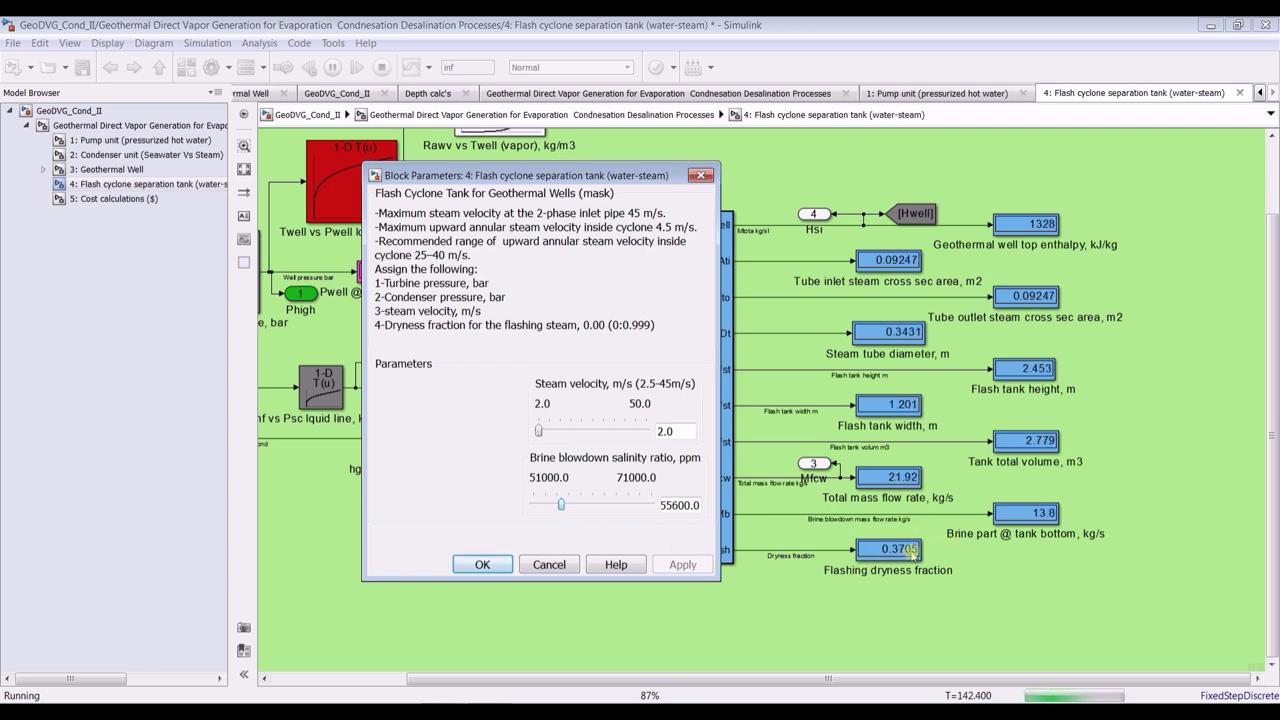
key(Right)
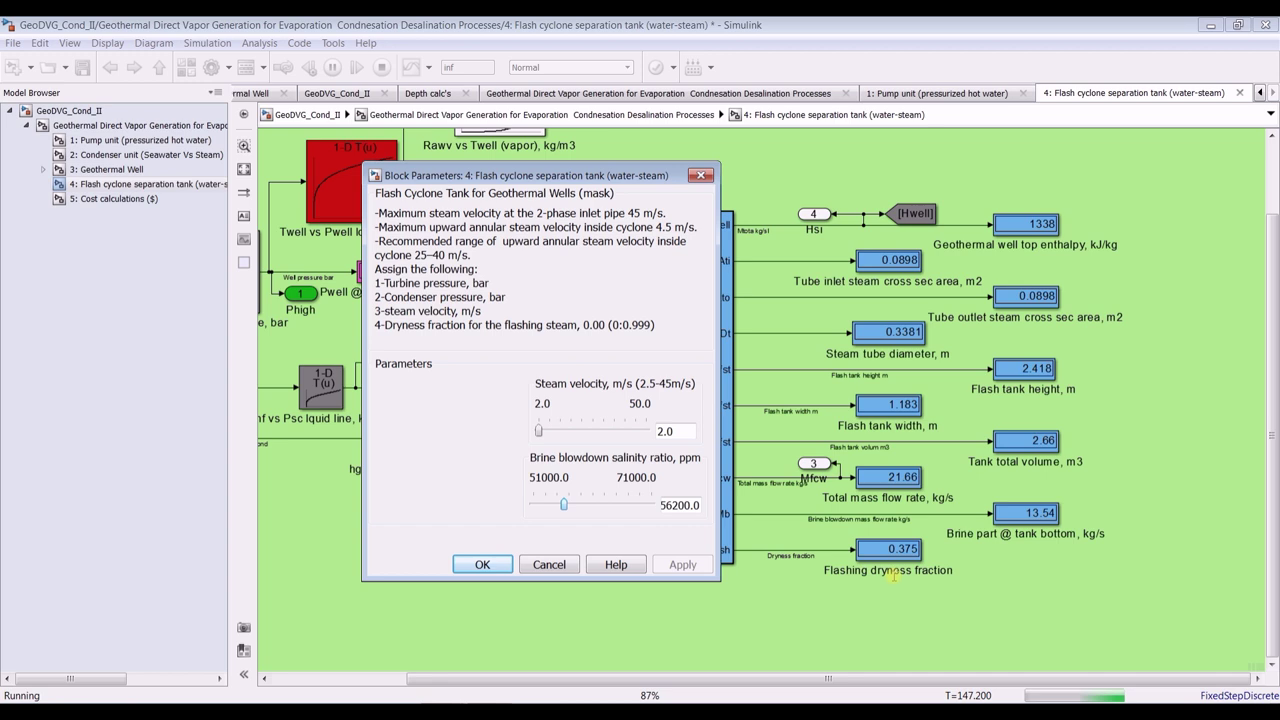
key(Right)
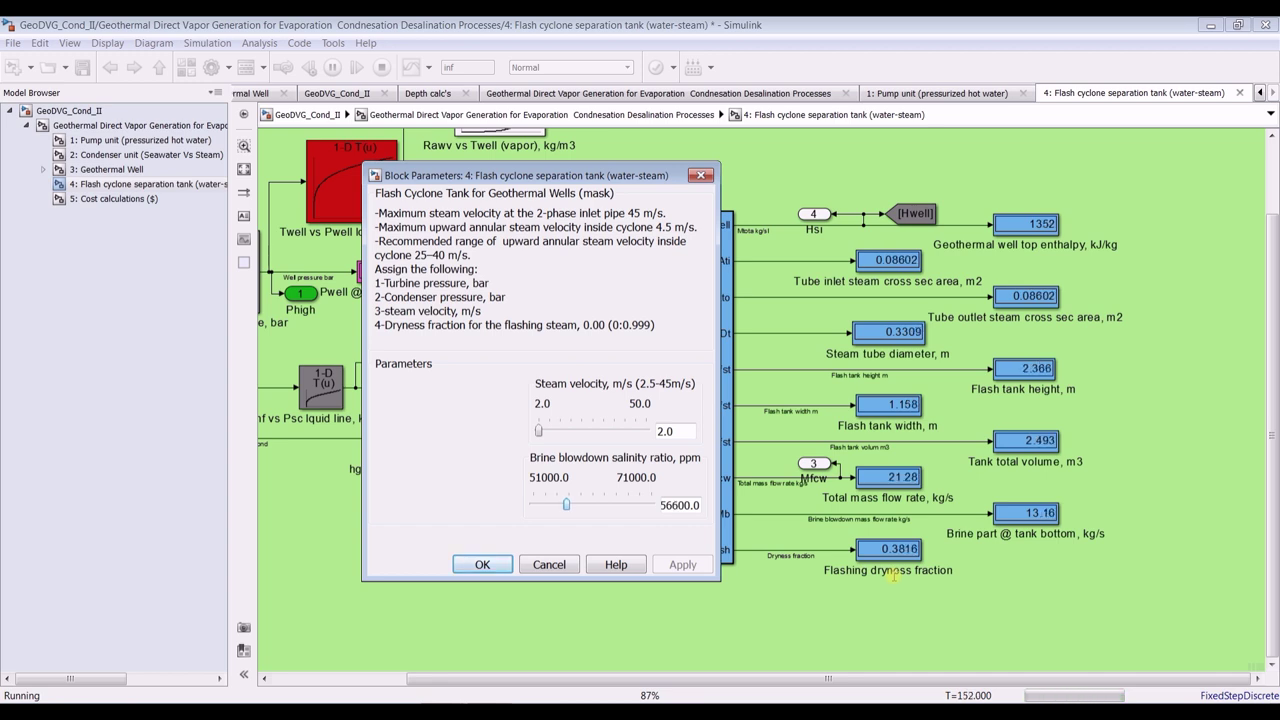
key(Right)
key(Right)
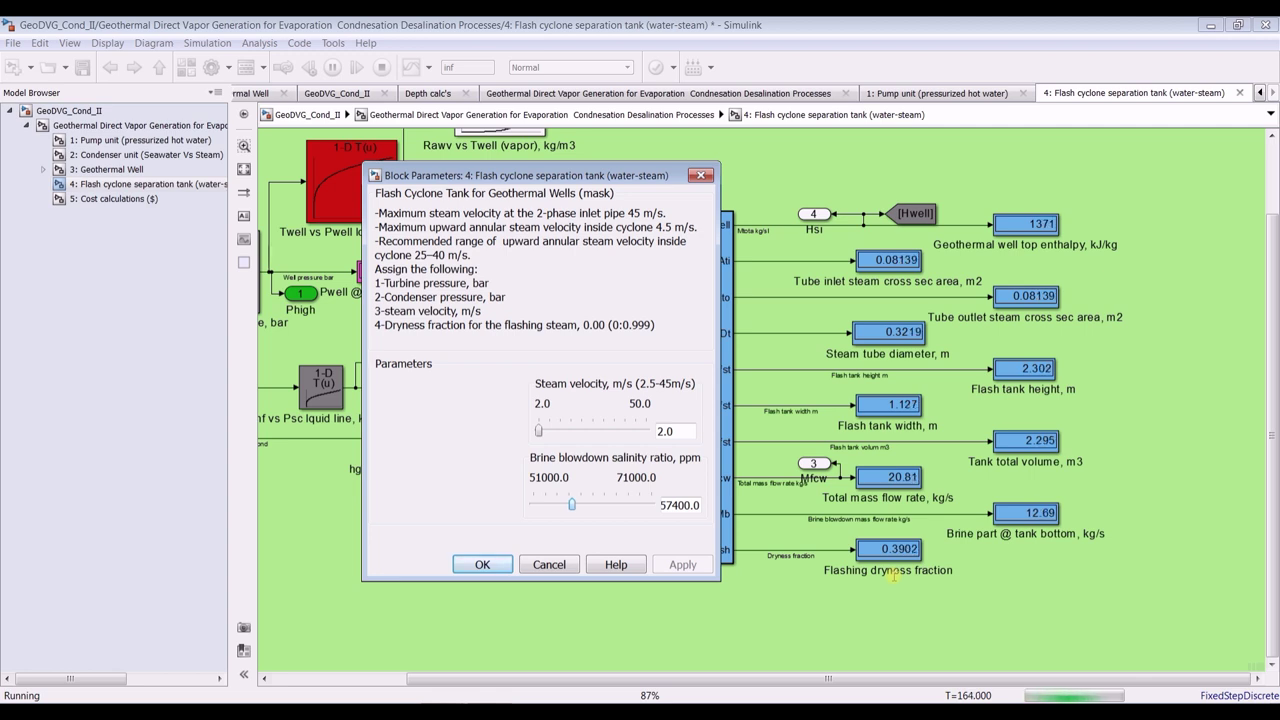
key(Right)
key(Right)
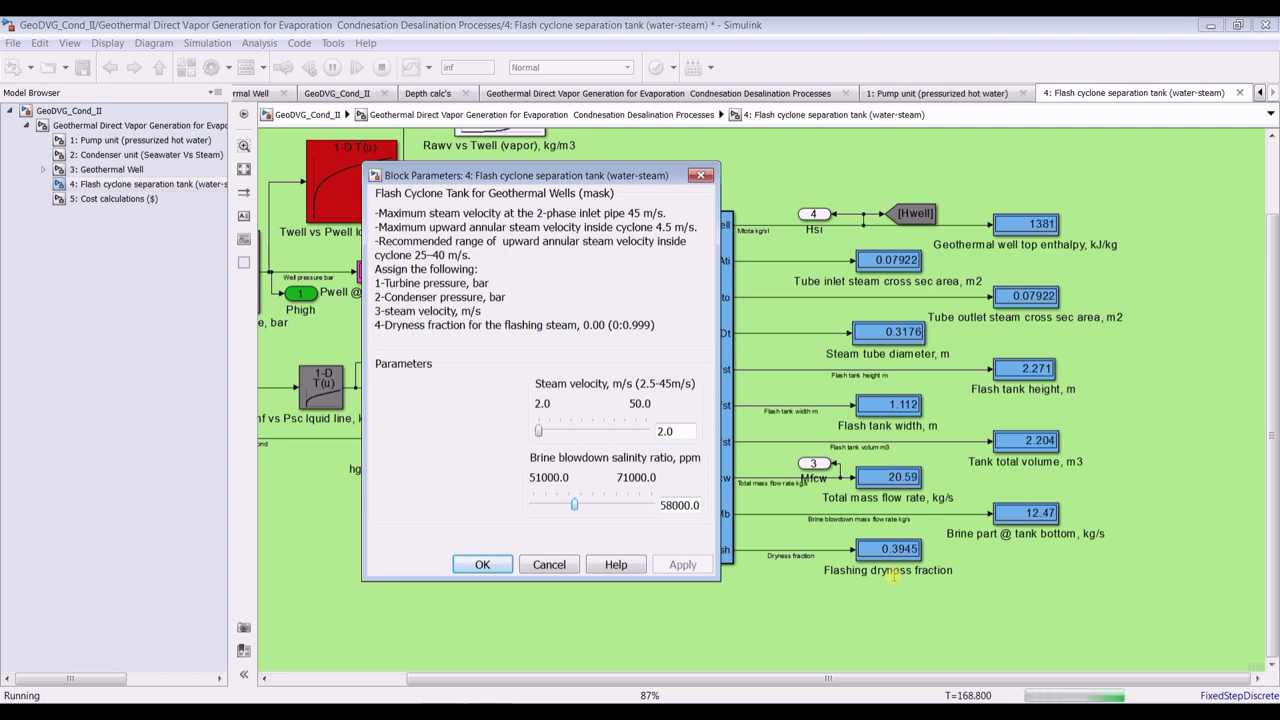
key(Right)
key(Right)
key(Right)
key(Right)
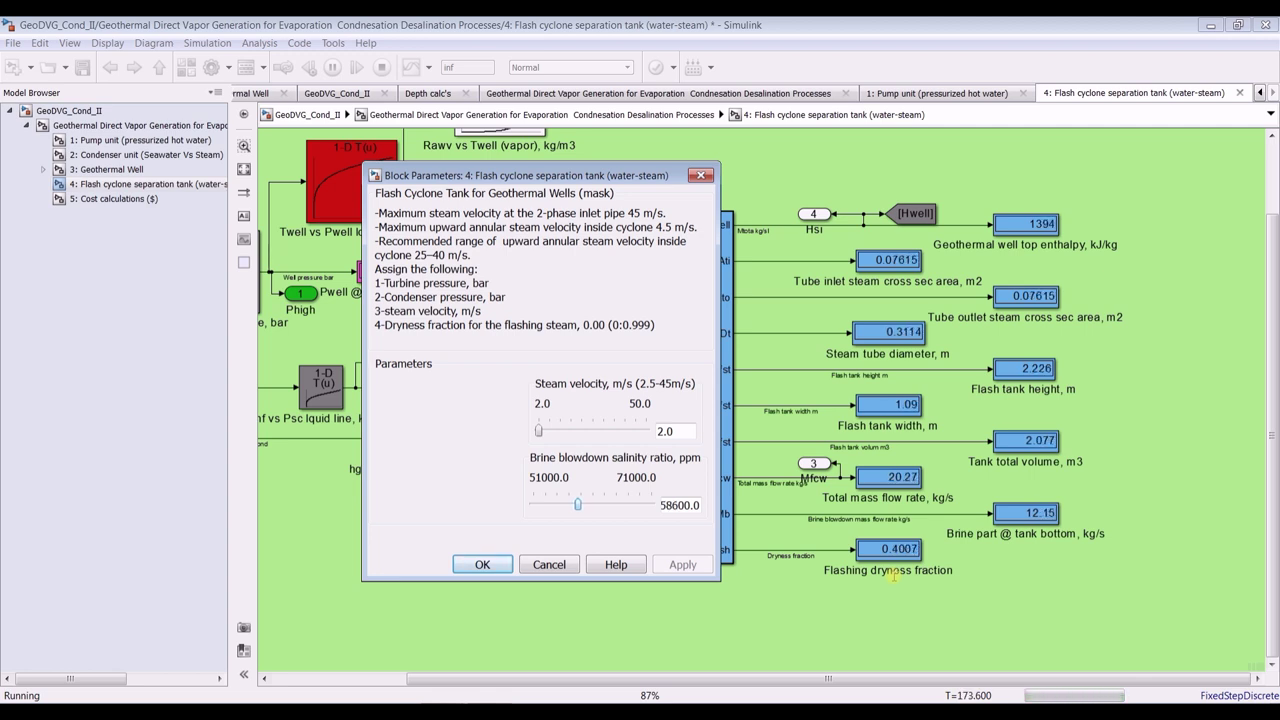
key(Right)
key(Right)
key(Right)
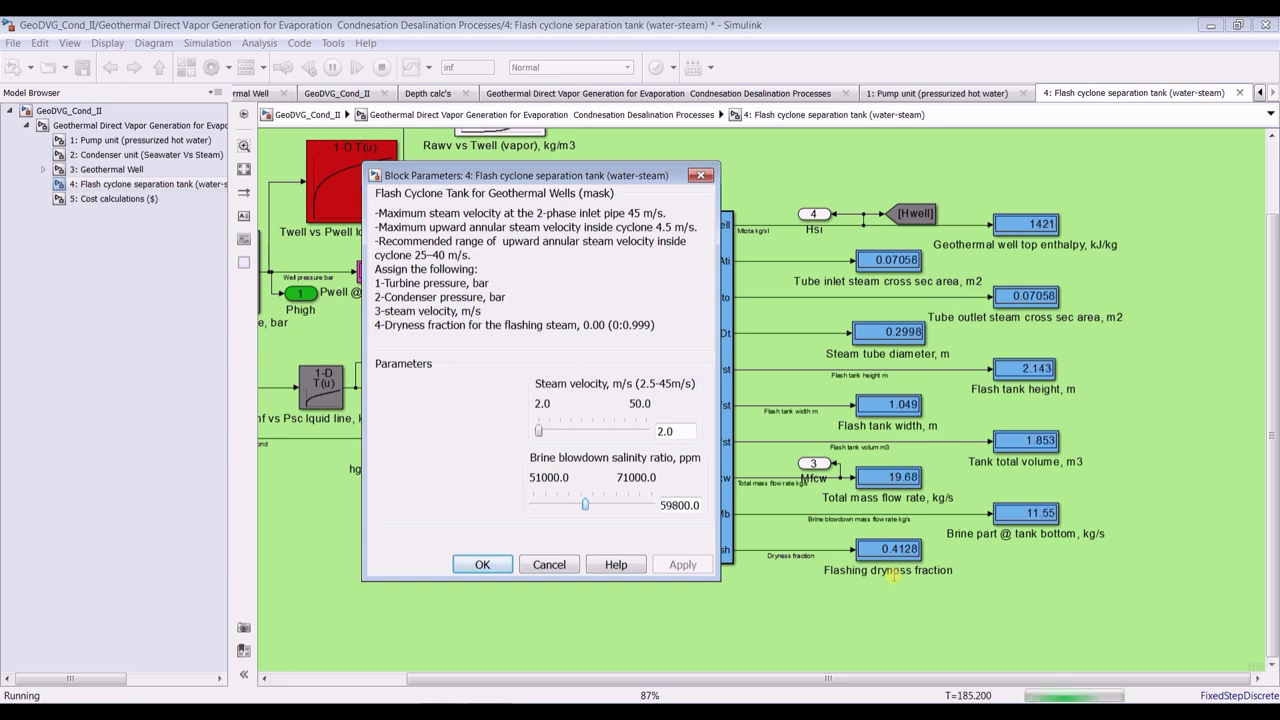
key(Right)
key(Right)
key(Right)
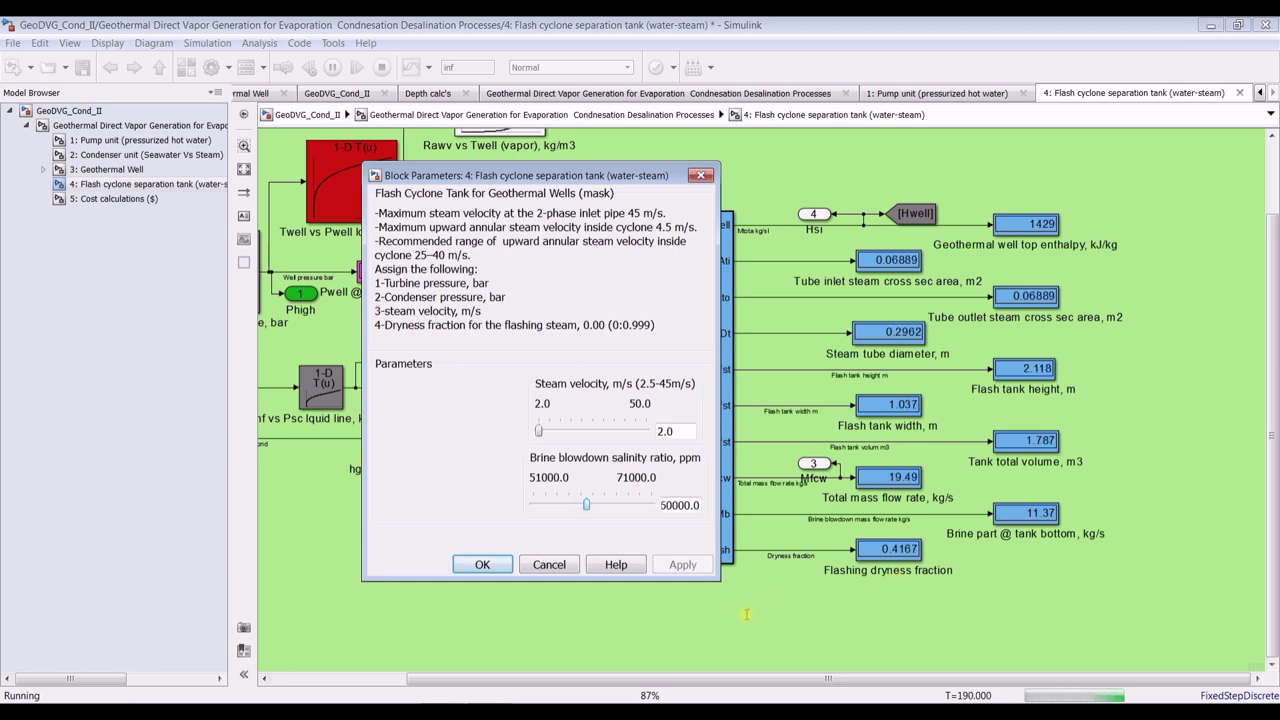
click(473, 565)
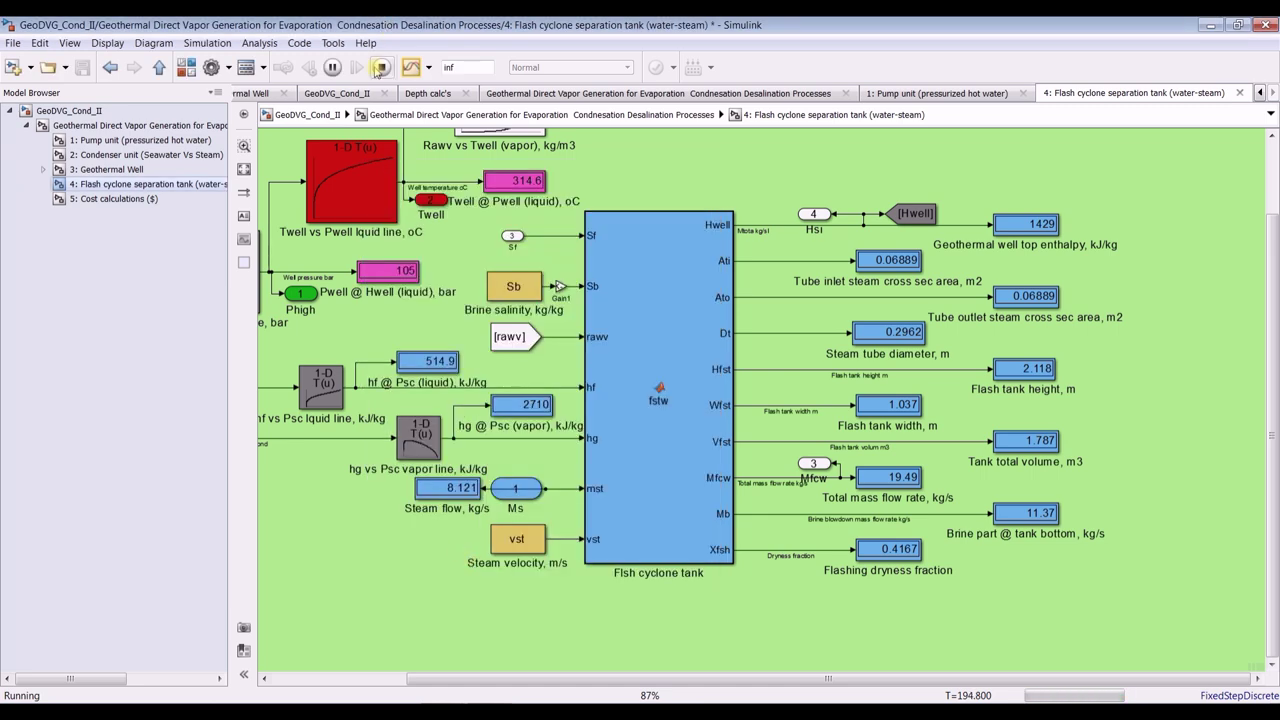
- Stop the simulation, open the Simulation Data Inspector, and maximize its window
click(379, 68)
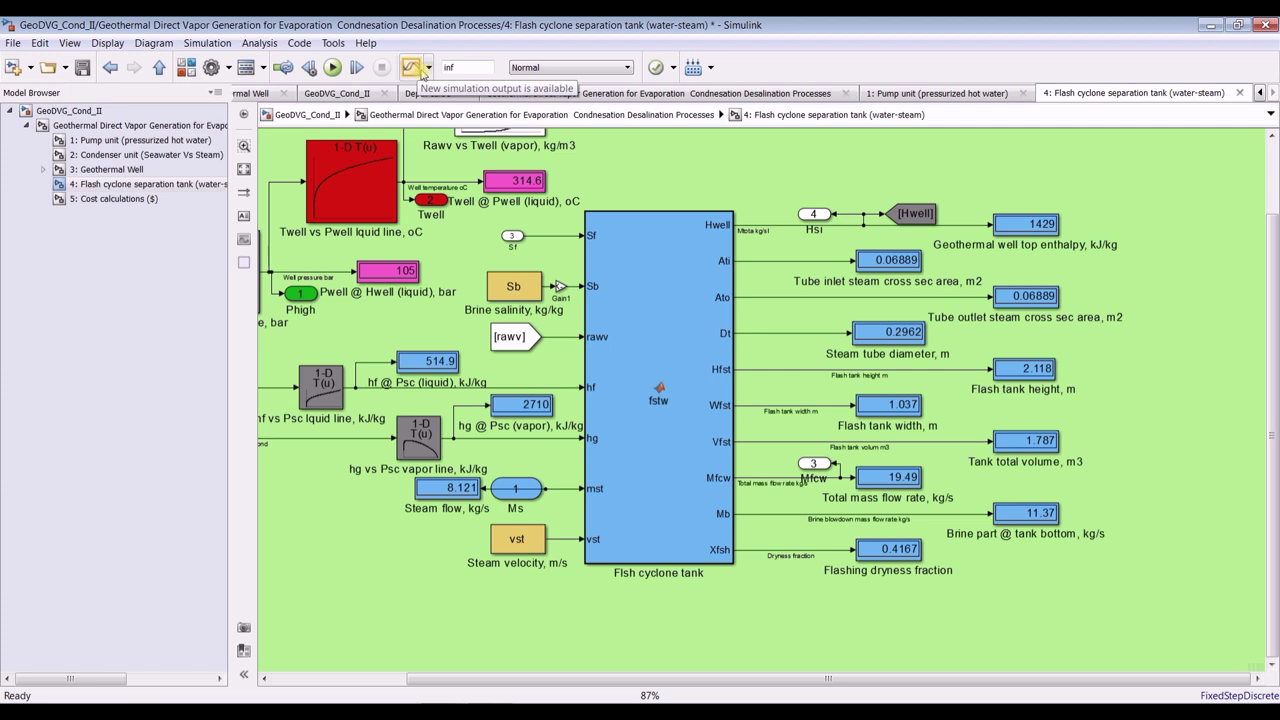
click(411, 70)
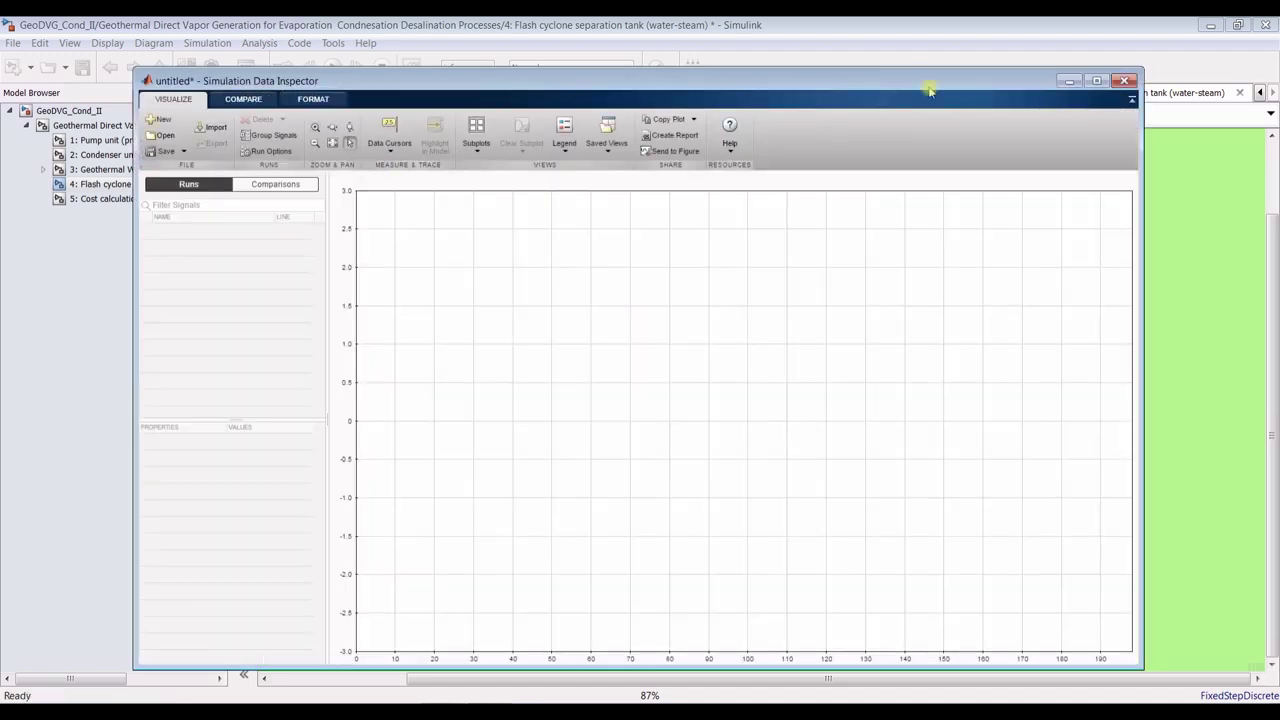
click(1096, 80)
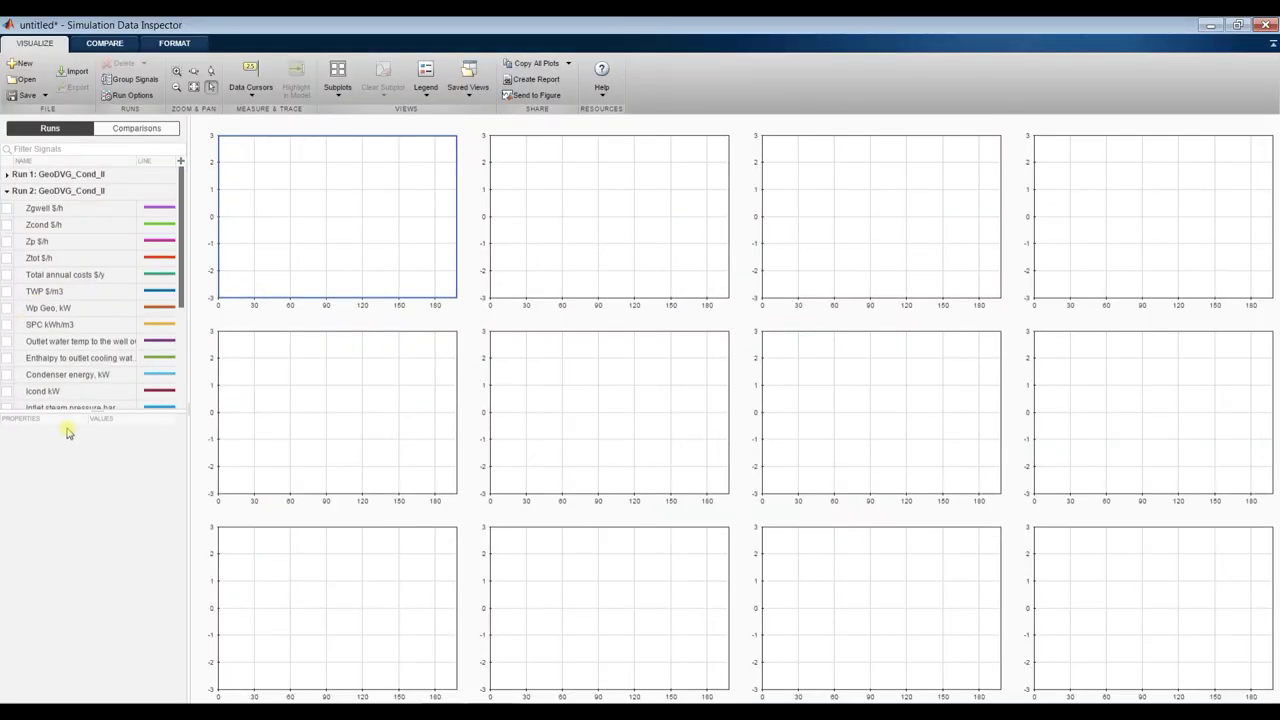
- Enlarge the signal list and plot Zgwell, Zcond and Zp in the first three subplots
drag(94, 410, 91, 608)
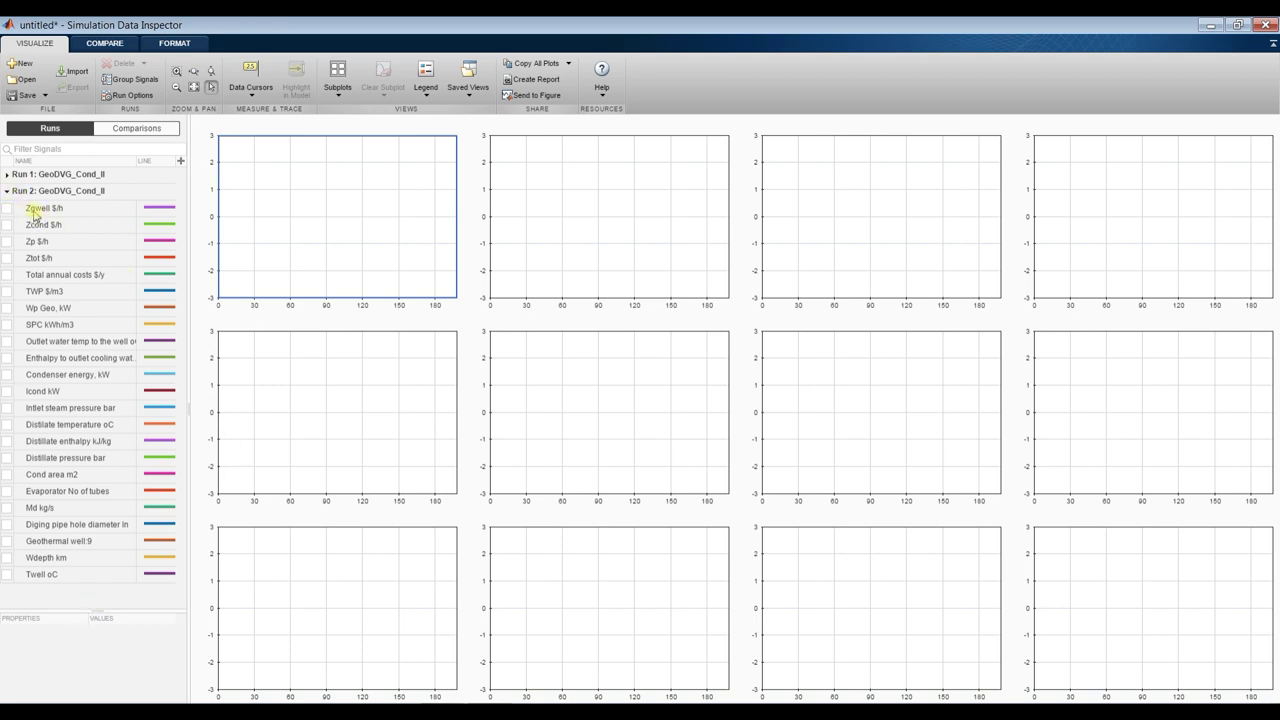
click(7, 208)
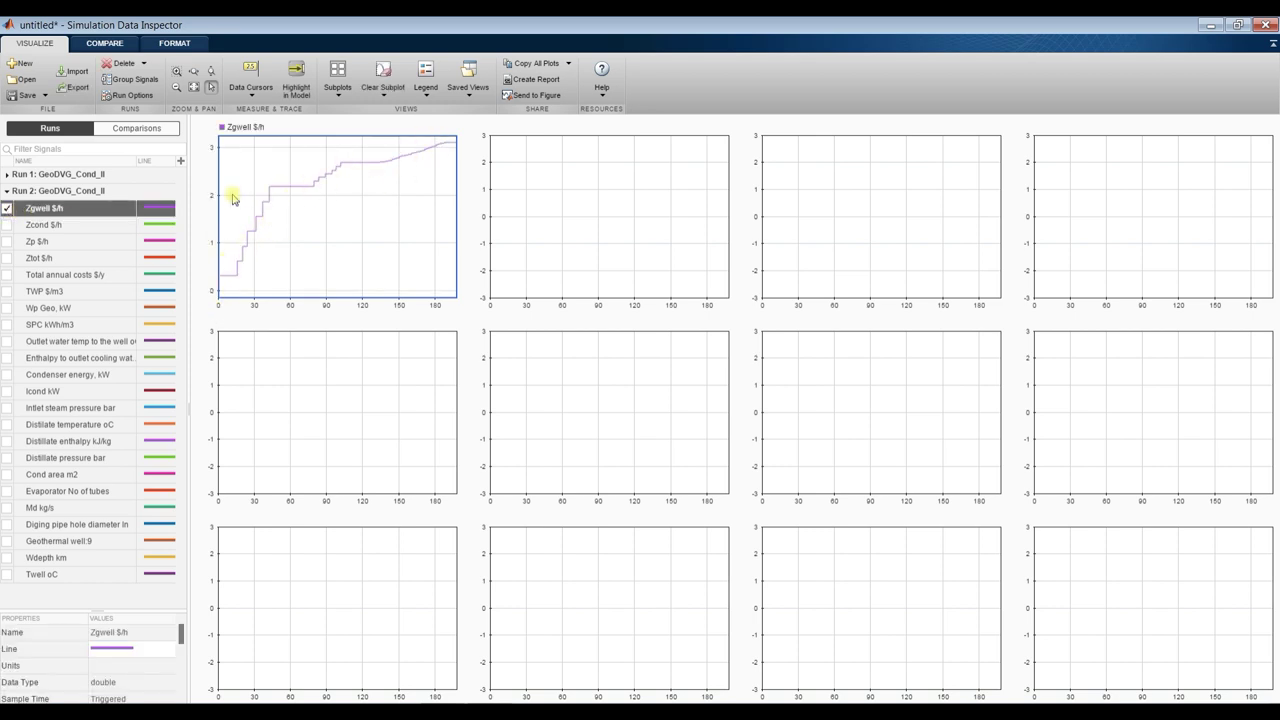
click(7, 226)
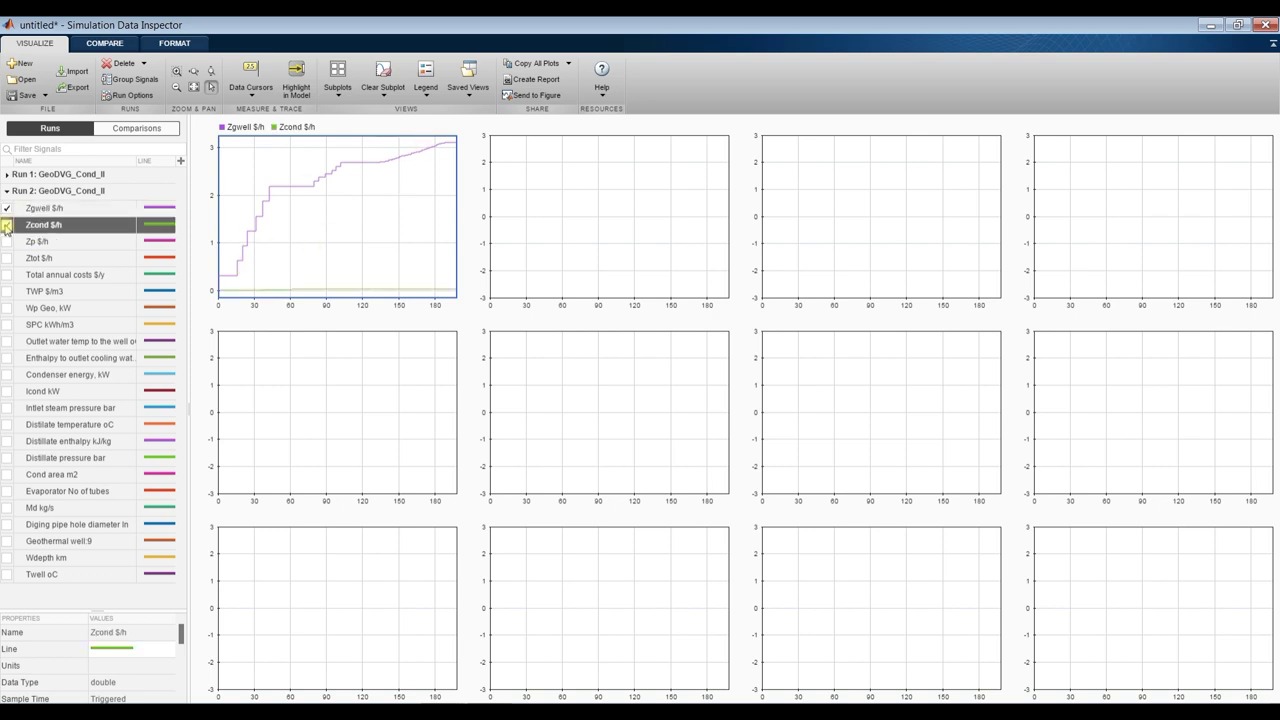
click(7, 226)
click(620, 207)
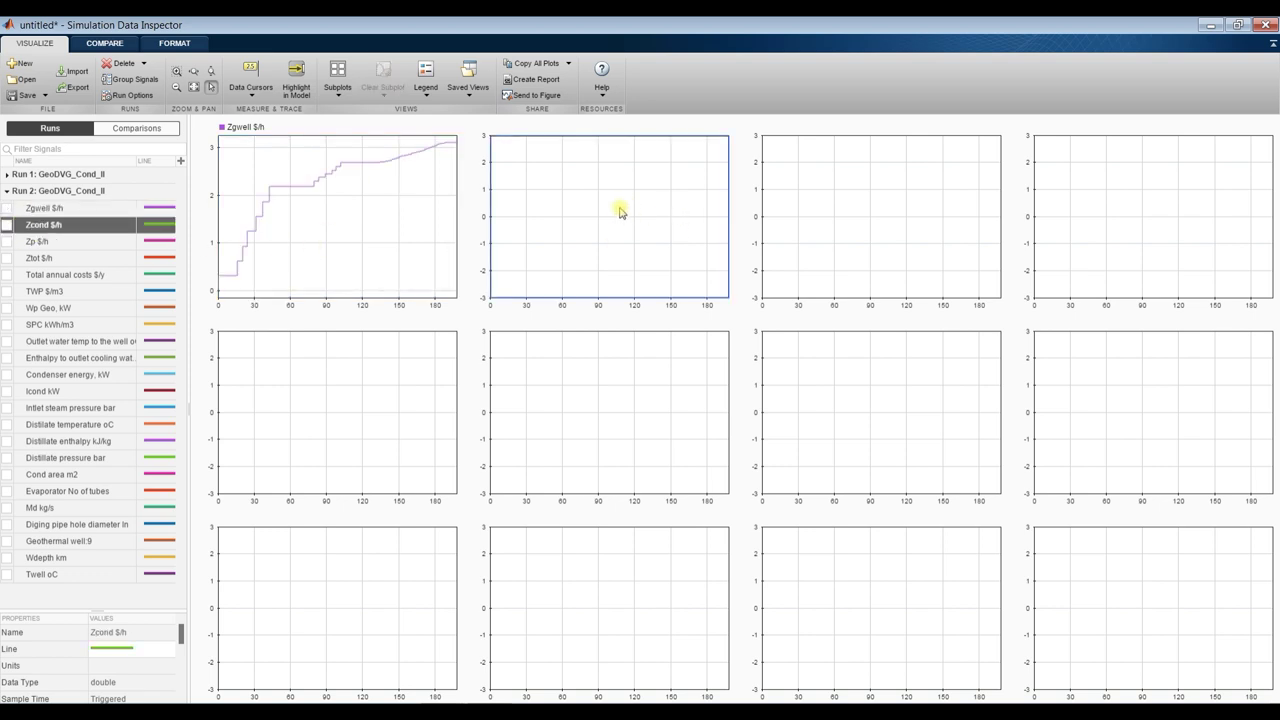
click(7, 226)
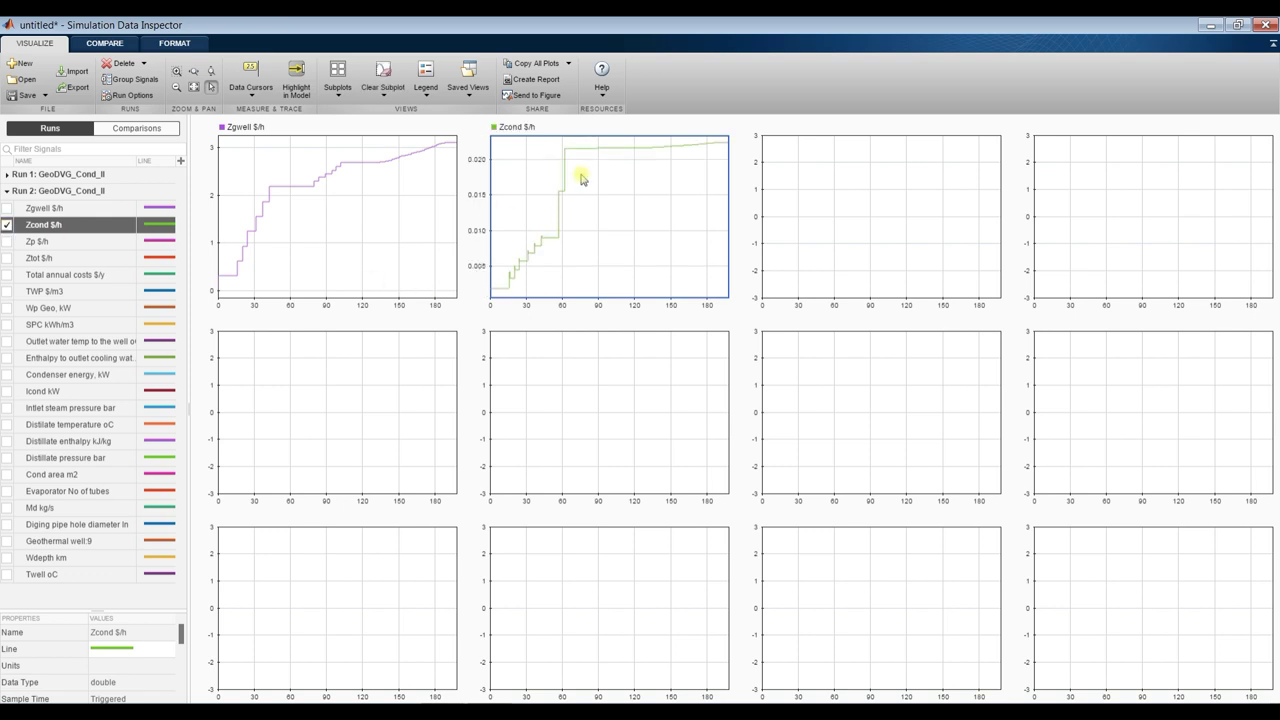
click(810, 207)
click(7, 242)
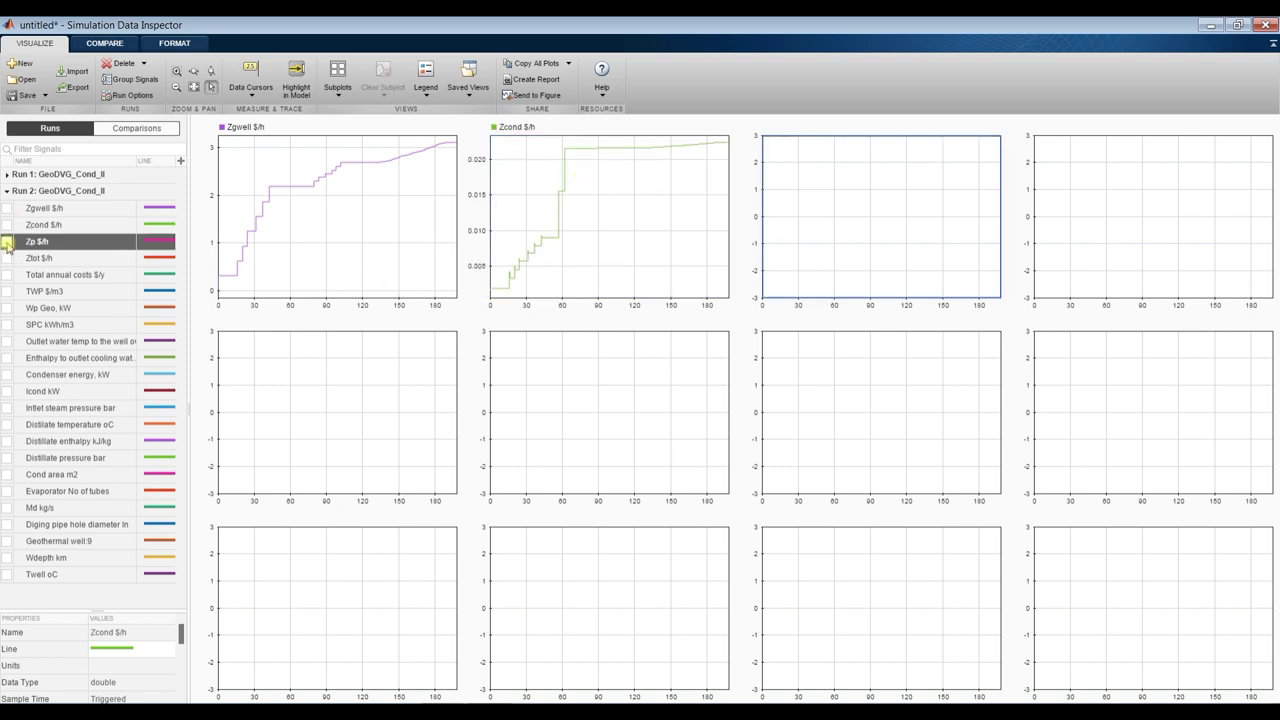
- Plot Ztot, Total annual costs, TWP, Wp Geo and SPC in the next five subplots
click(1158, 214)
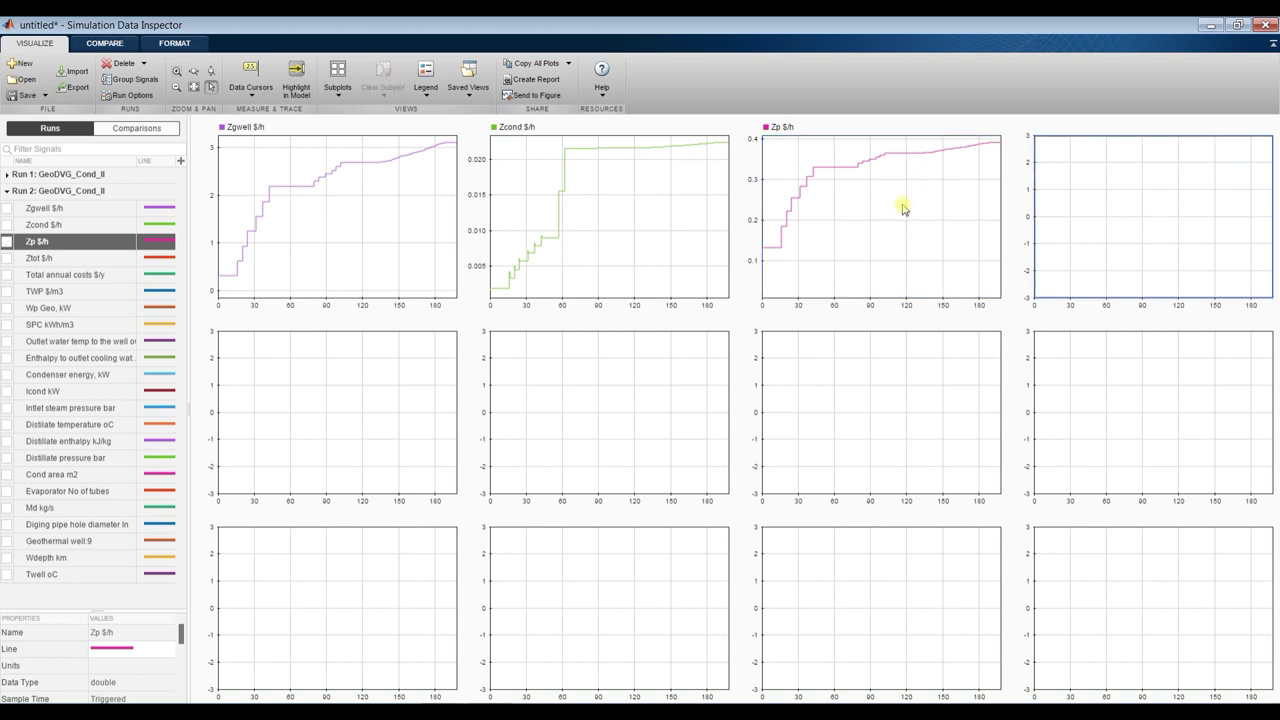
click(7, 258)
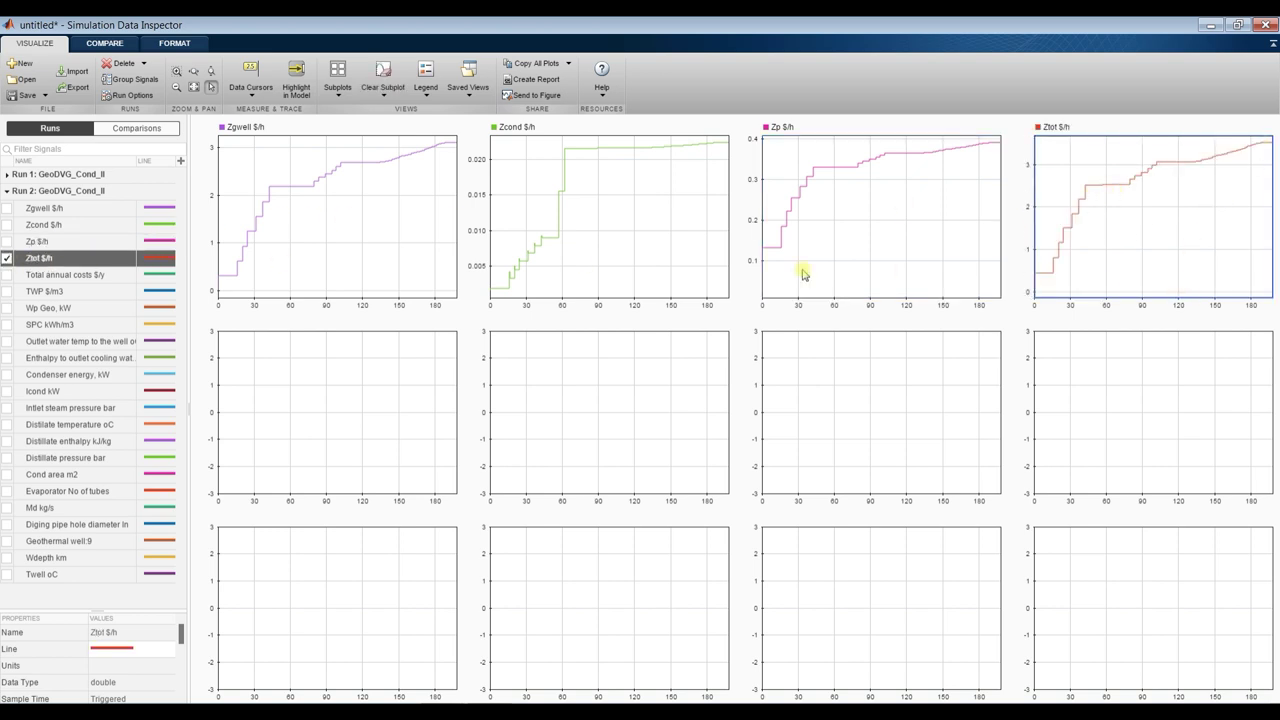
click(314, 394)
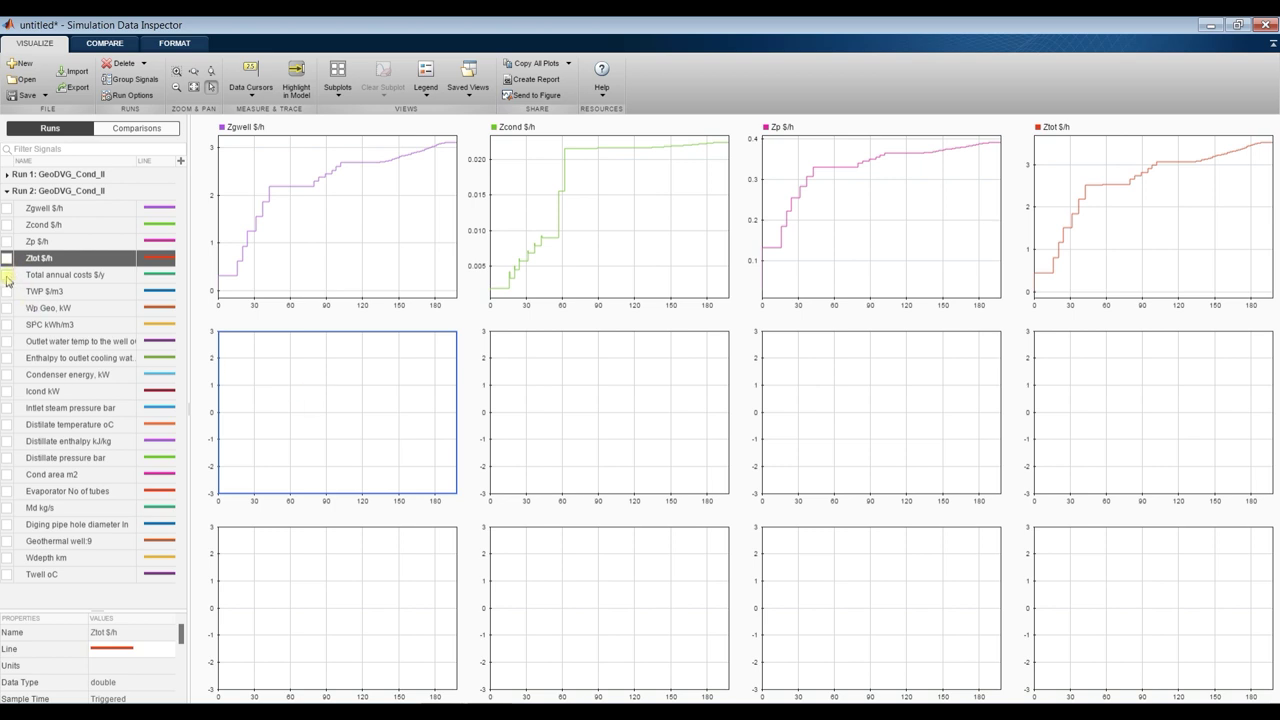
click(7, 275)
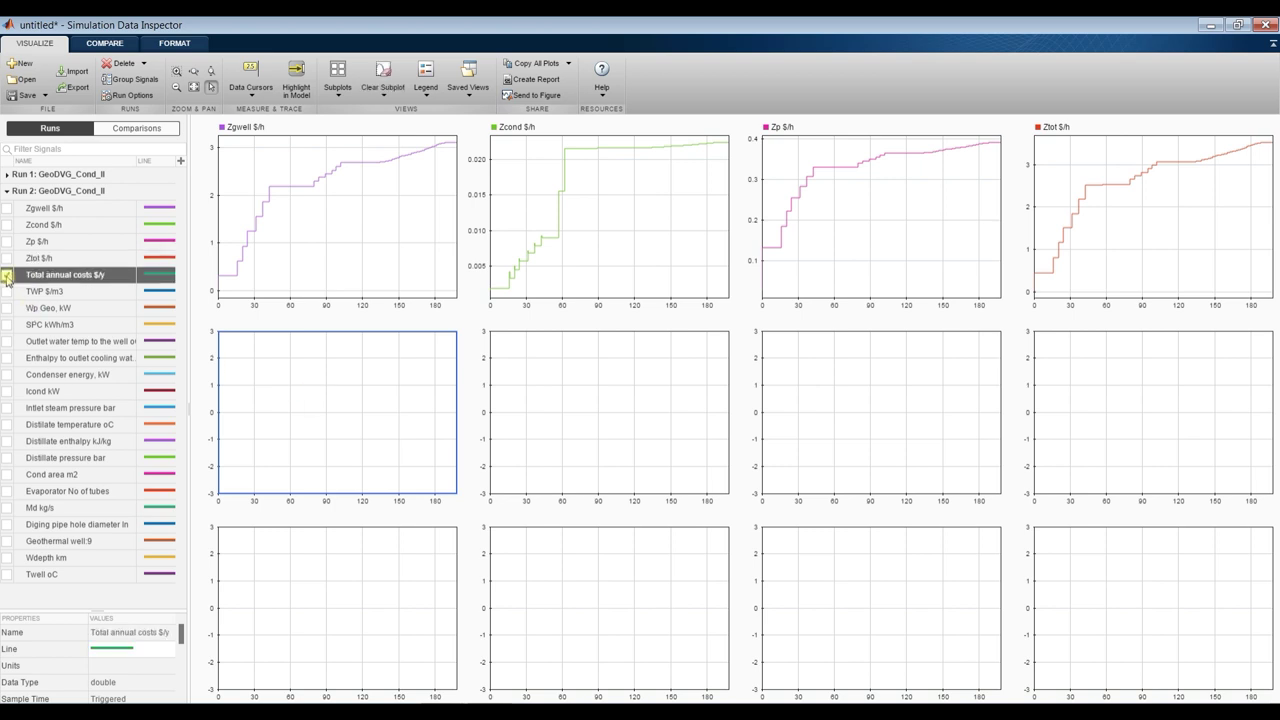
click(640, 405)
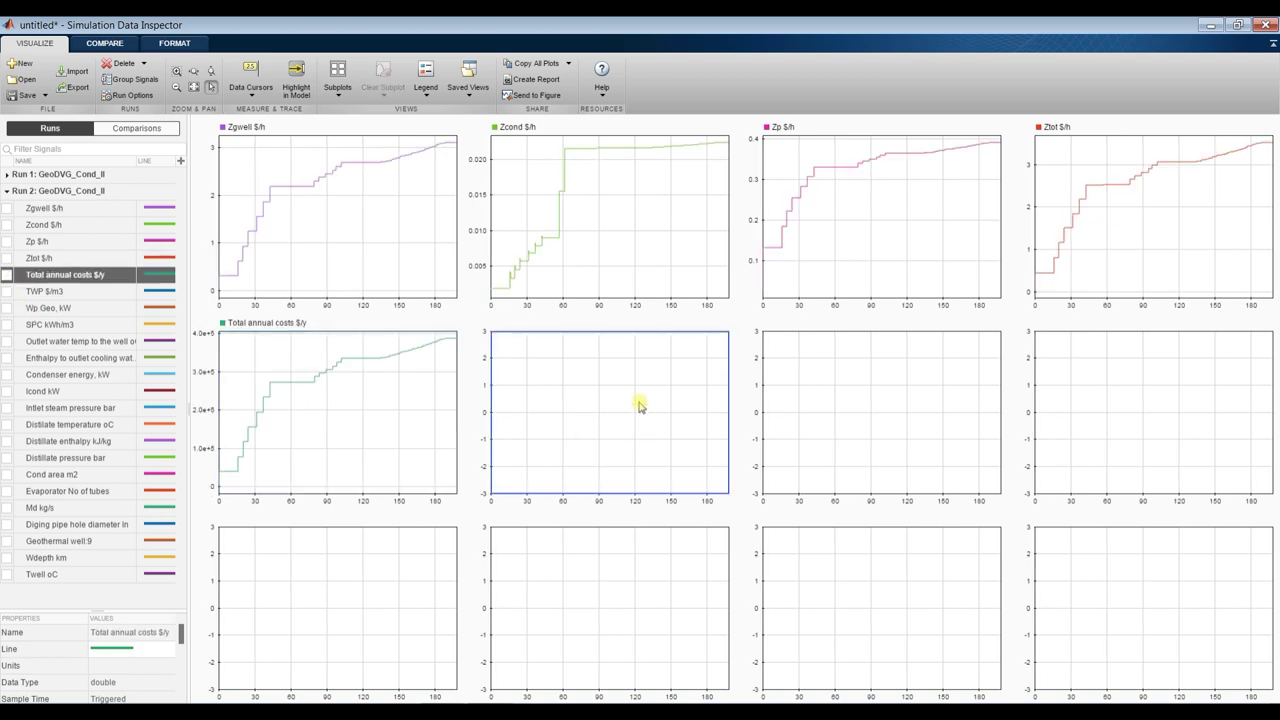
click(7, 291)
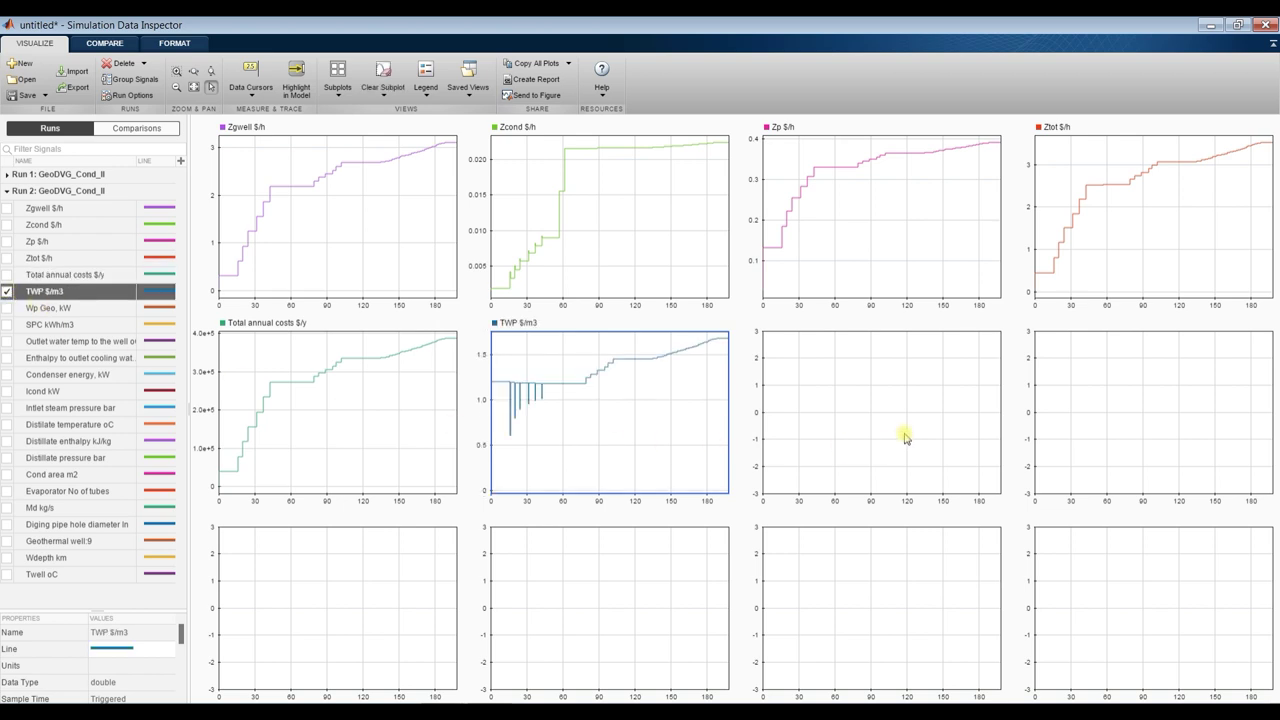
click(886, 402)
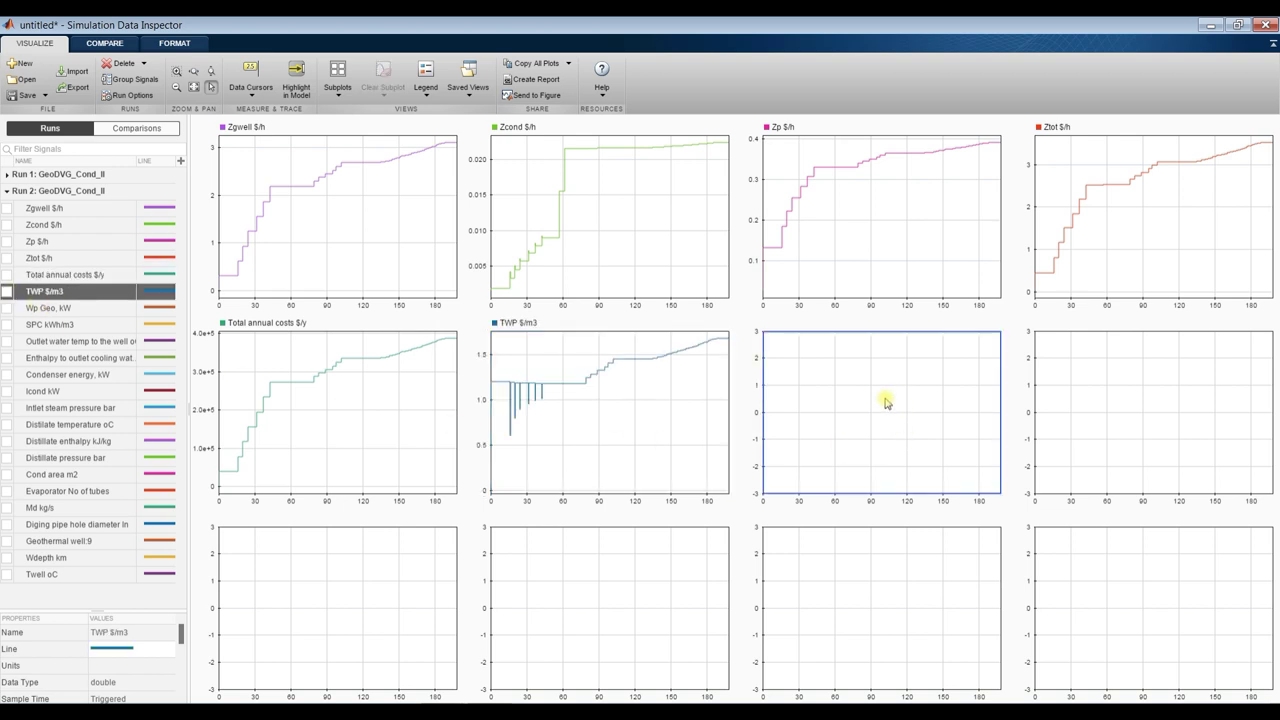
click(7, 309)
click(1110, 415)
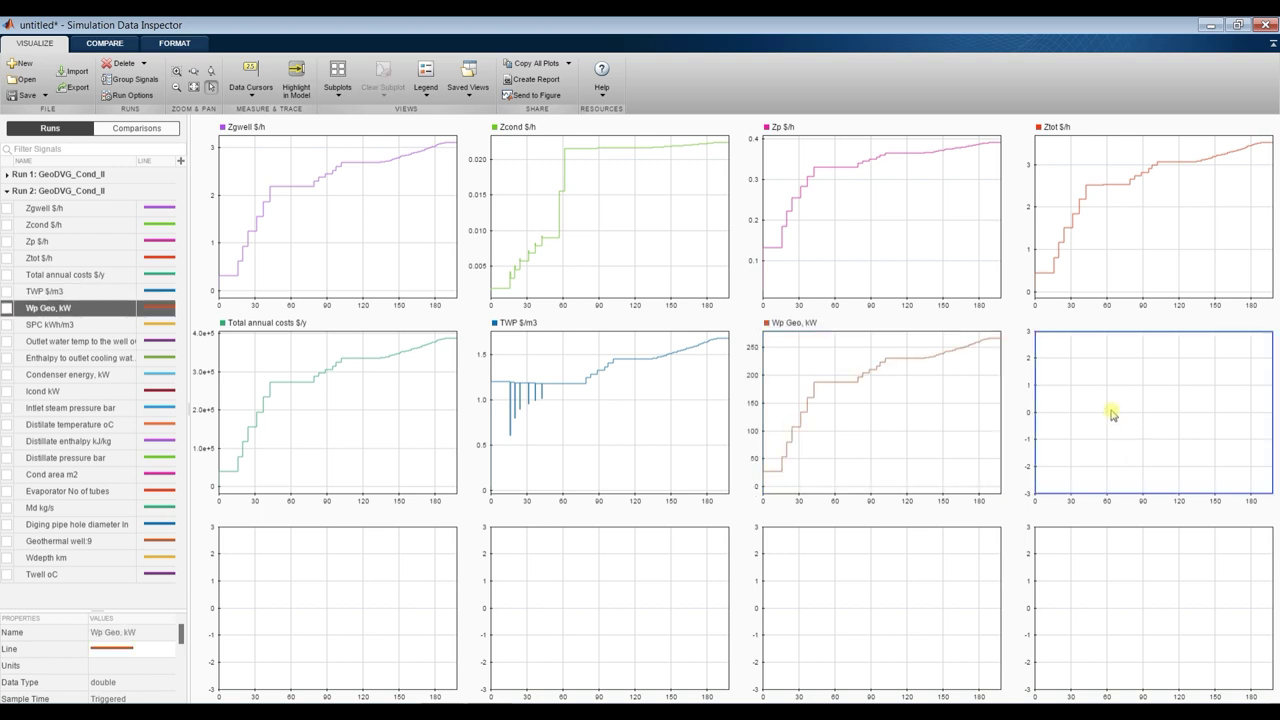
click(7, 325)
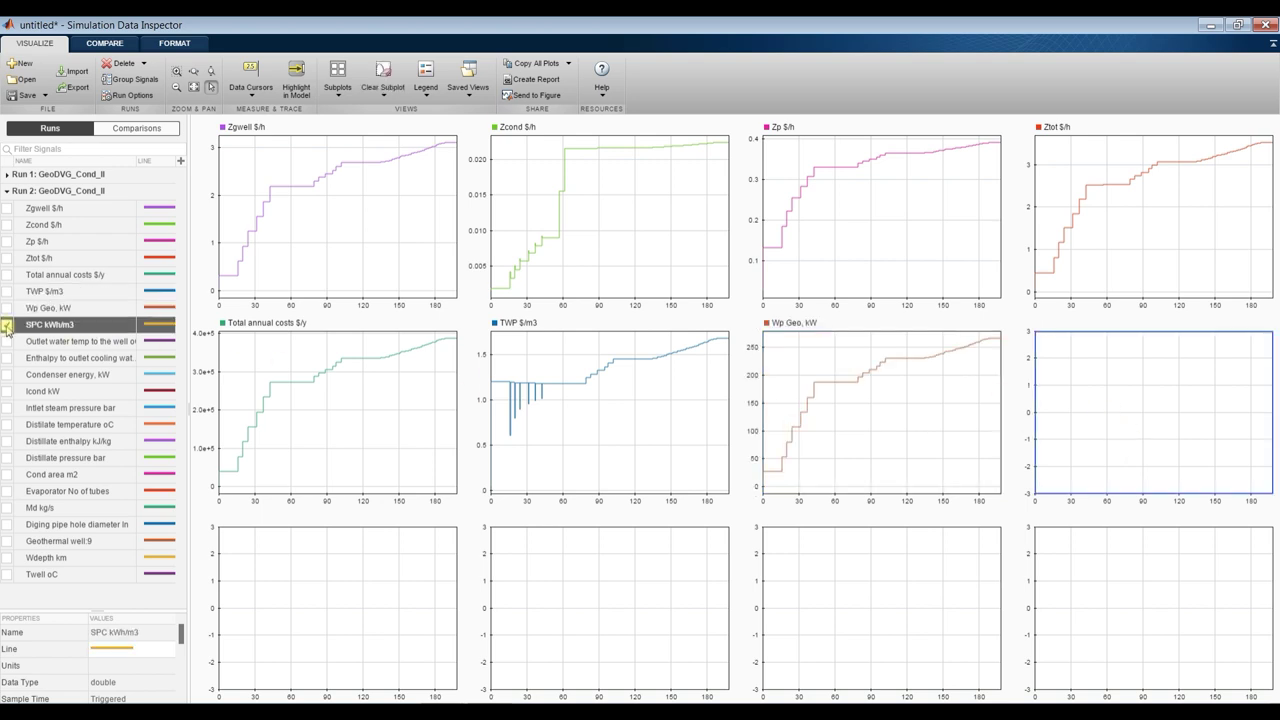
click(355, 594)
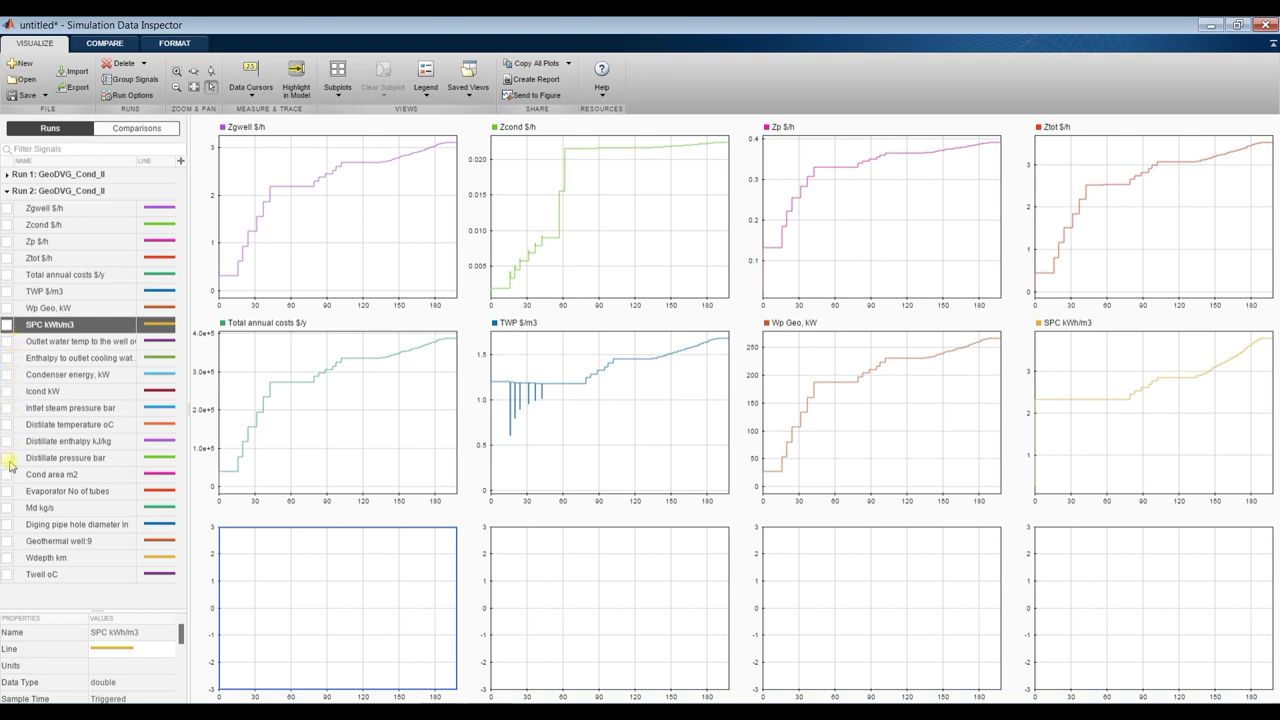
- Plot the outlet water temperature and Md kg/s in the first two bottom-row subplots
click(8, 343)
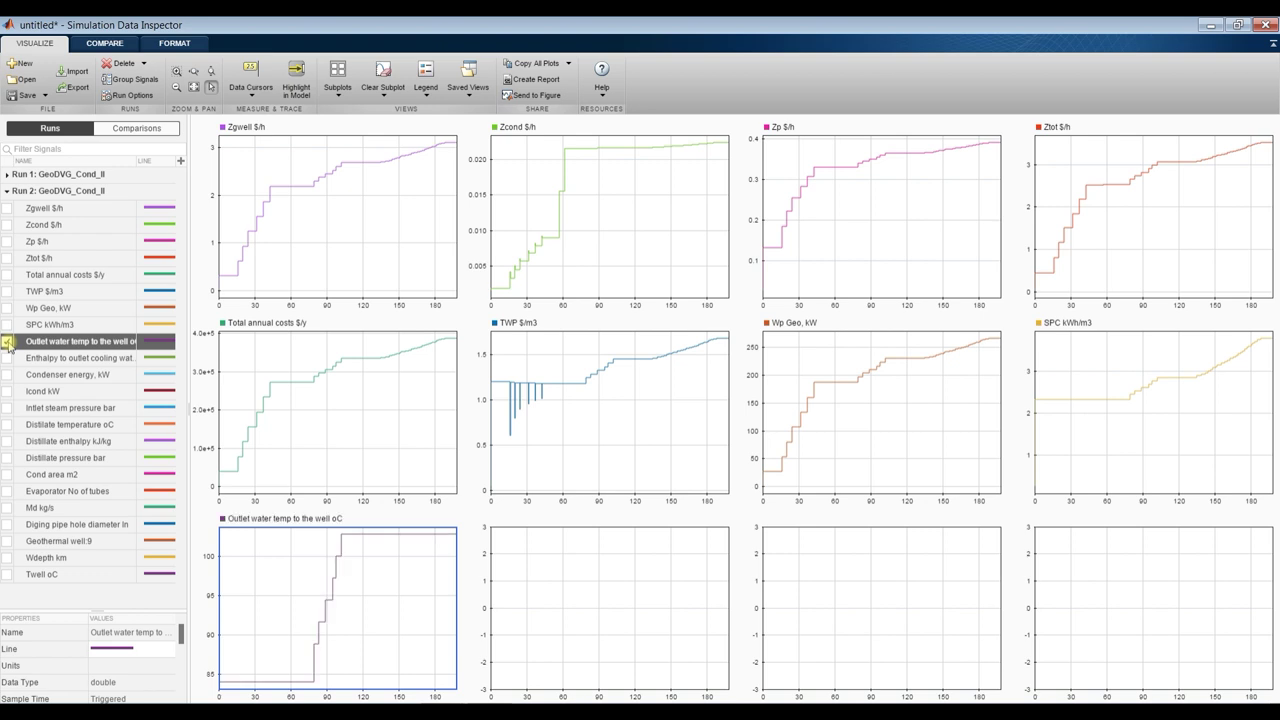
click(623, 620)
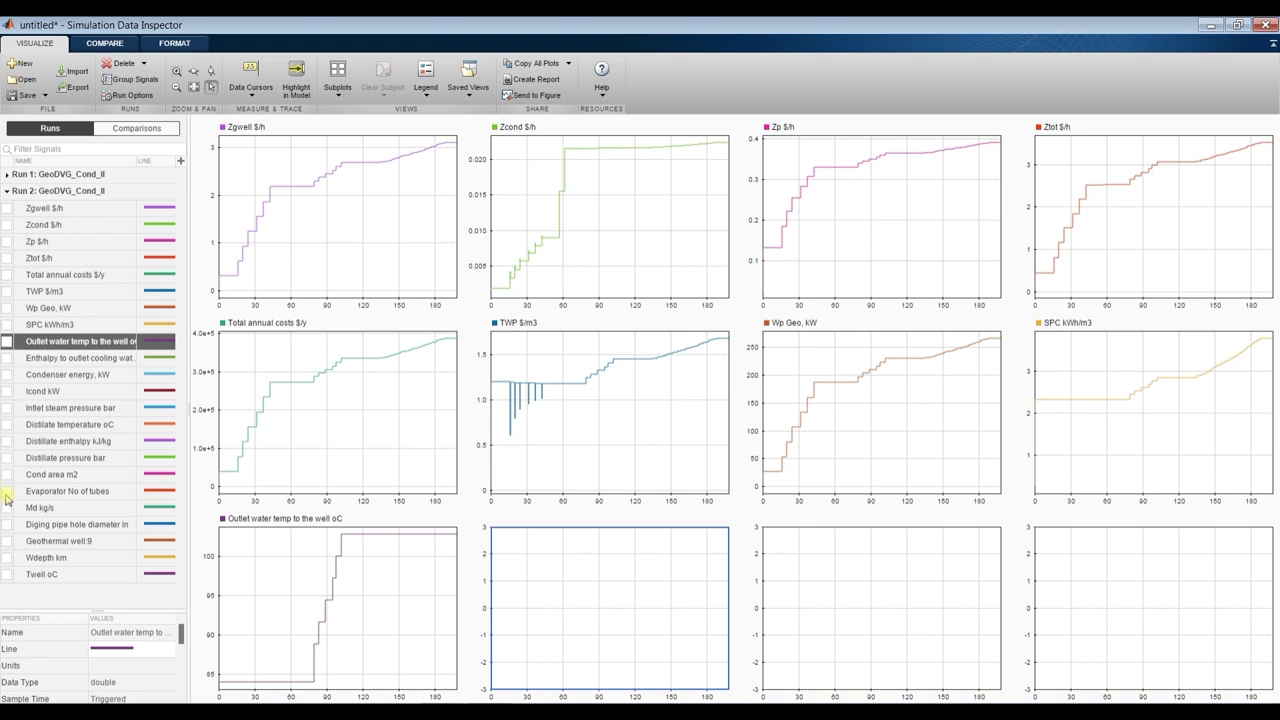
click(7, 508)
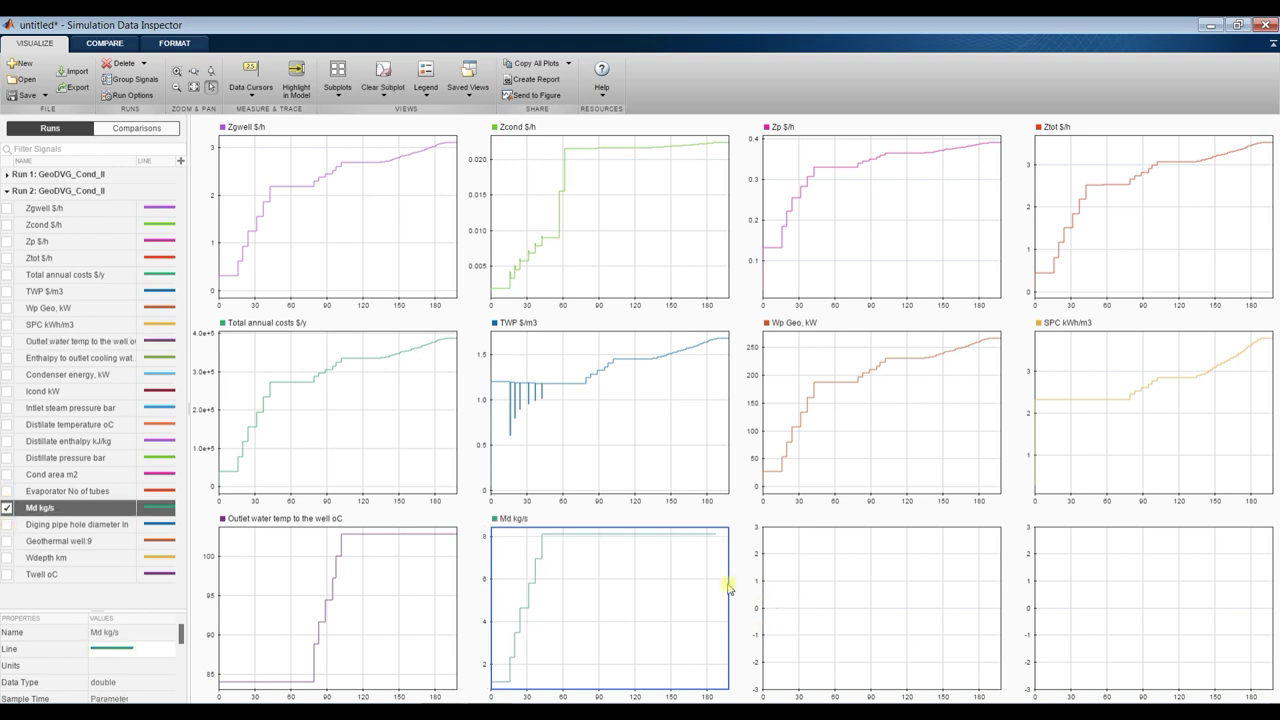
click(850, 596)
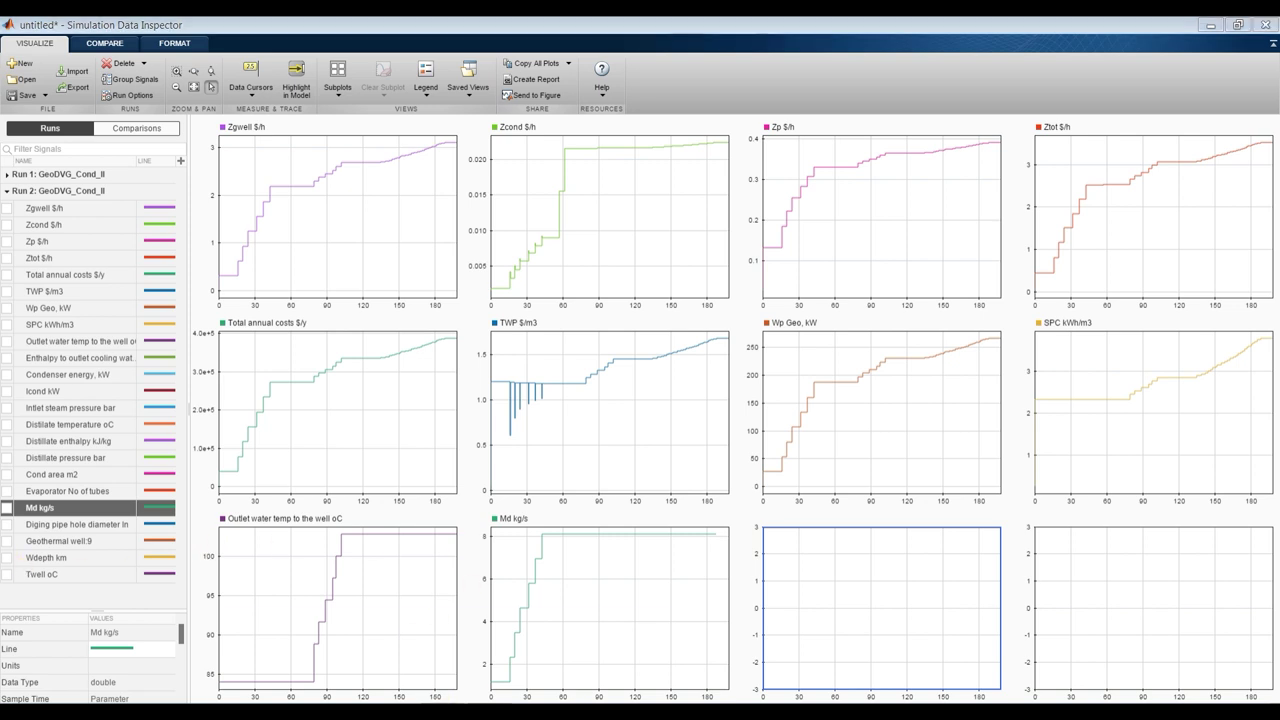
- Switch back to the Simulink flash cyclone tank model window
click(660, 664)
scroll(820, 535, up, 5)
scroll(689, 574, up, 4)
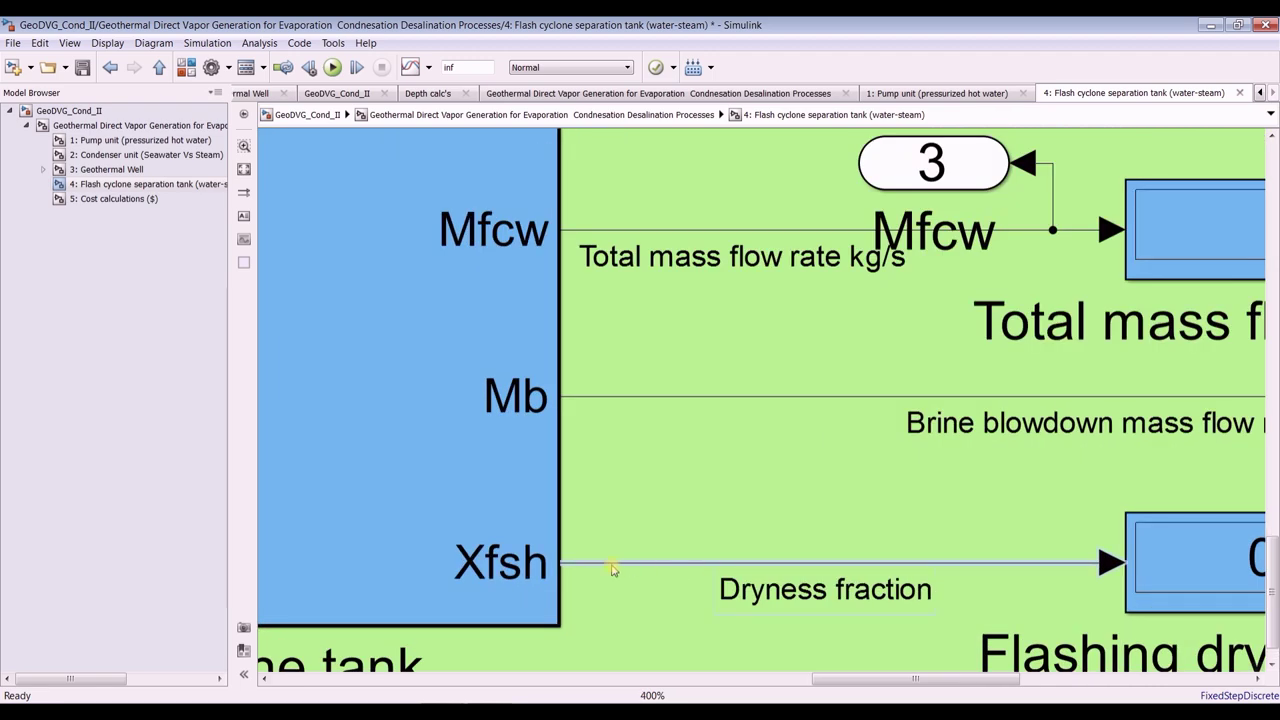
- Select the Xfsh dryness fraction line, enable Stream Selected Signals to Data Inspector, and save
double_click(659, 565)
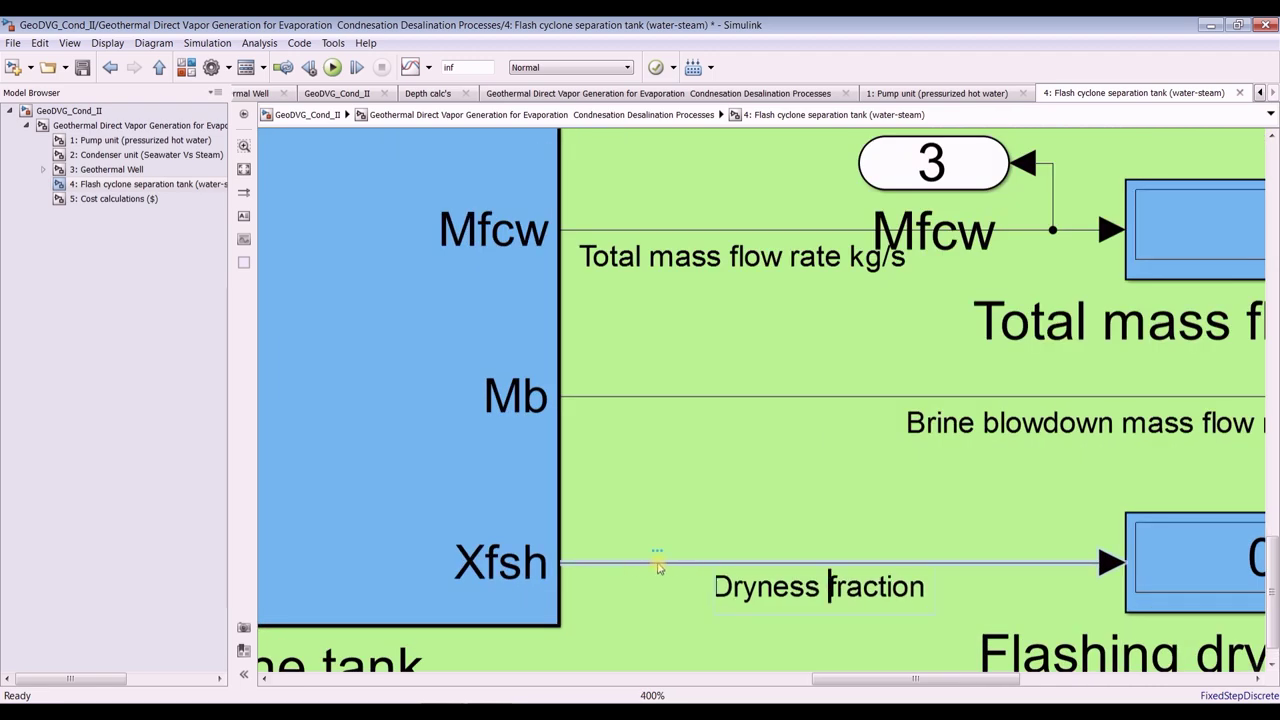
mouse_move(658, 548)
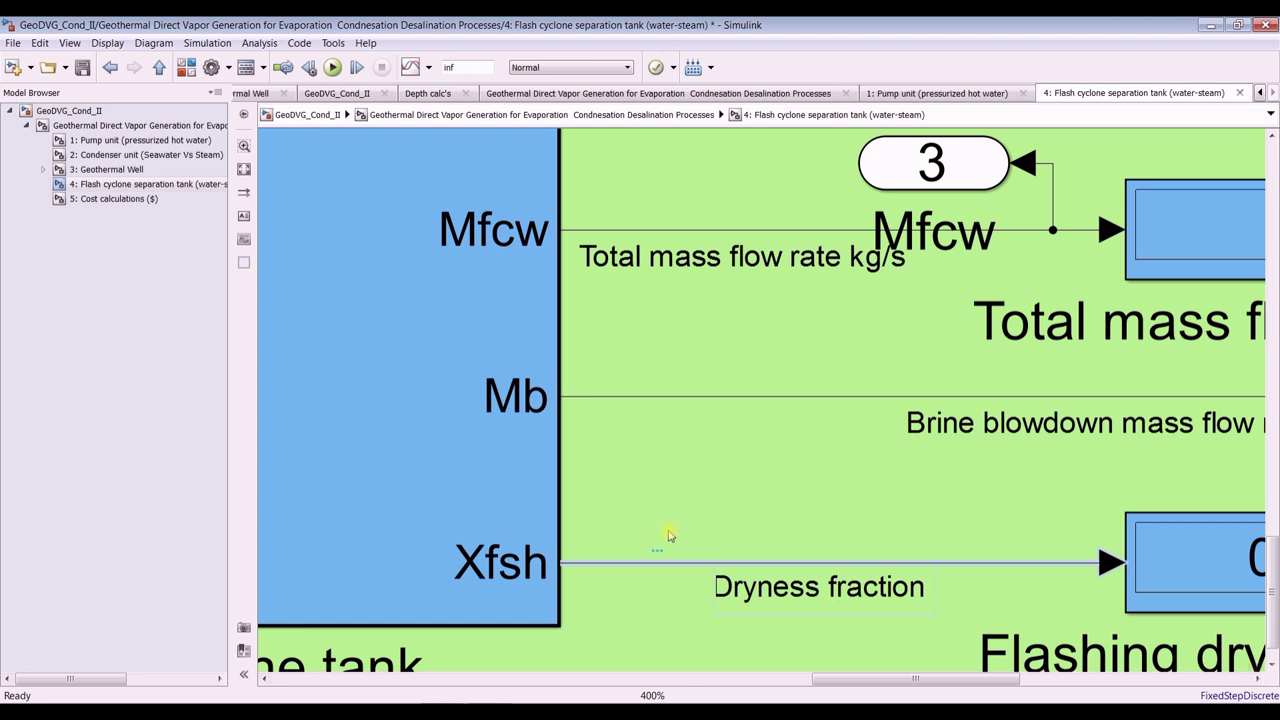
click(600, 616)
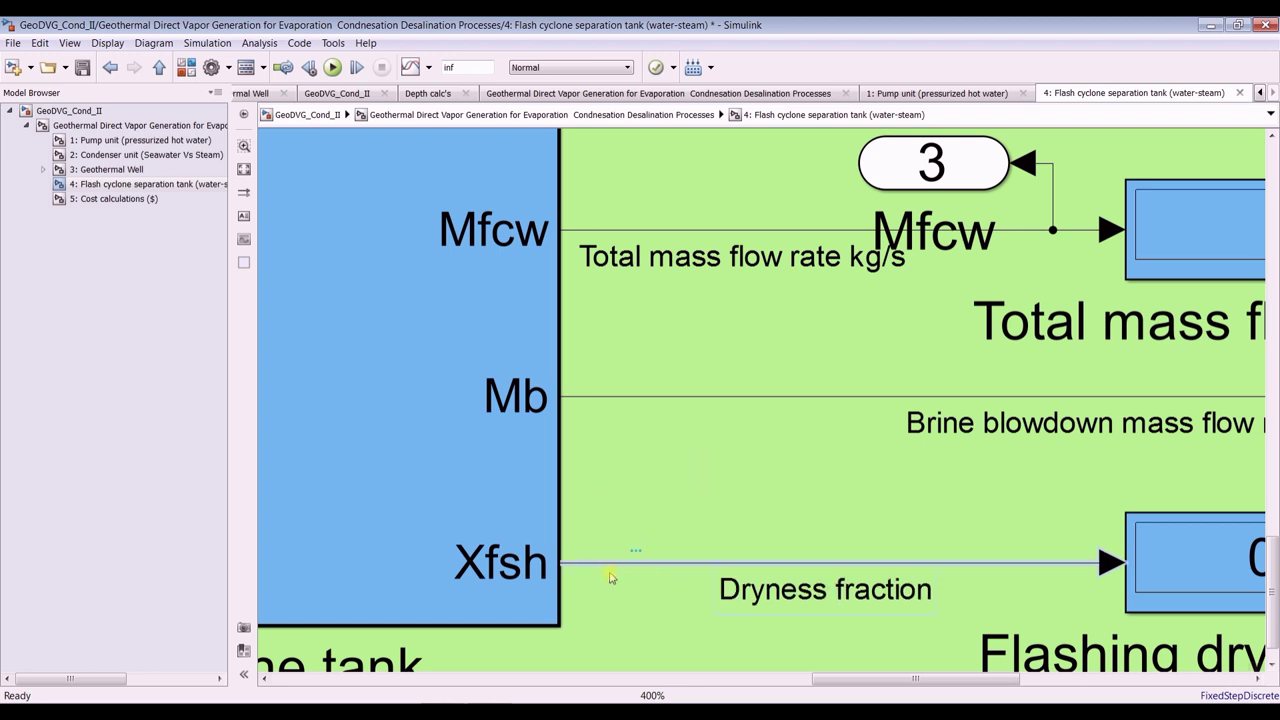
click(428, 67)
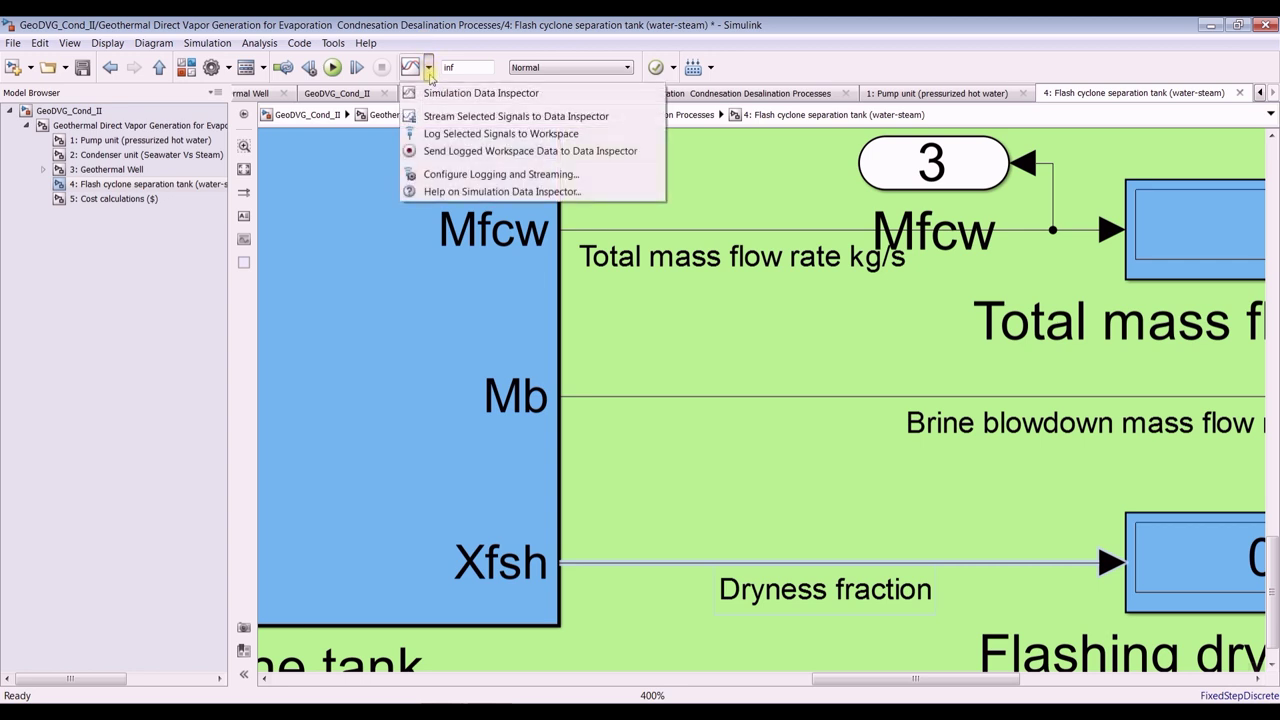
click(562, 116)
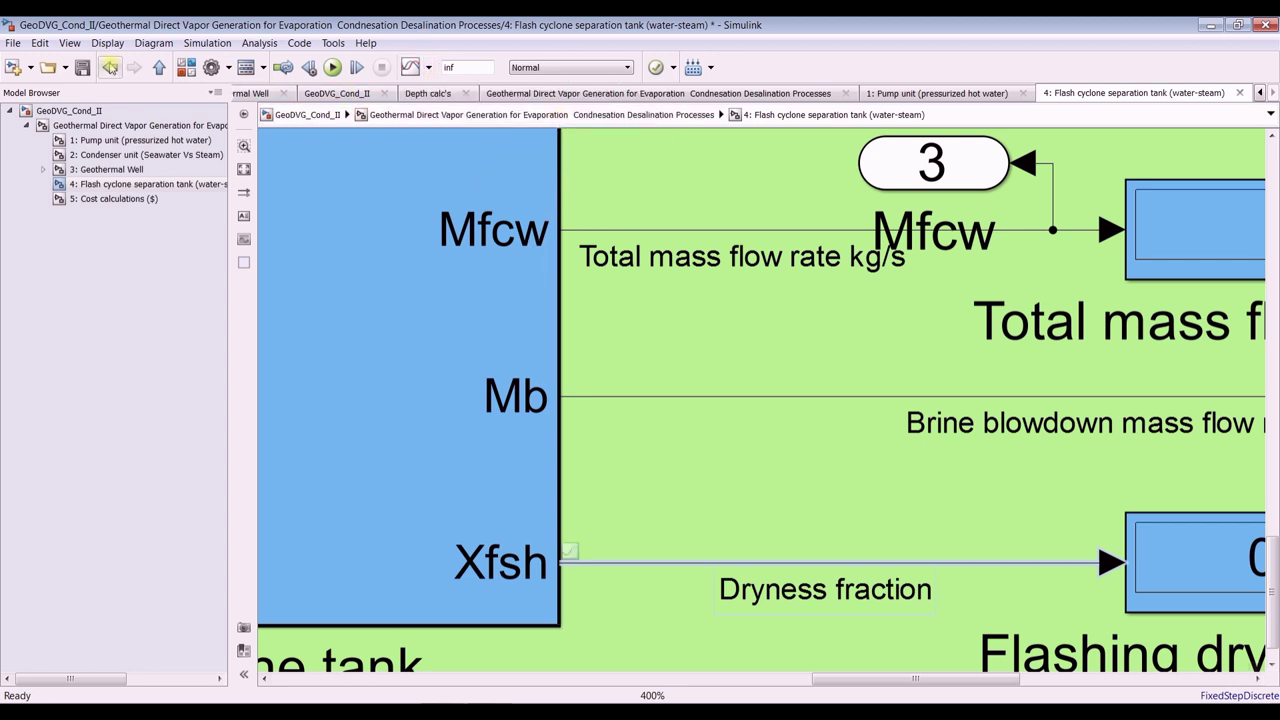
click(84, 68)
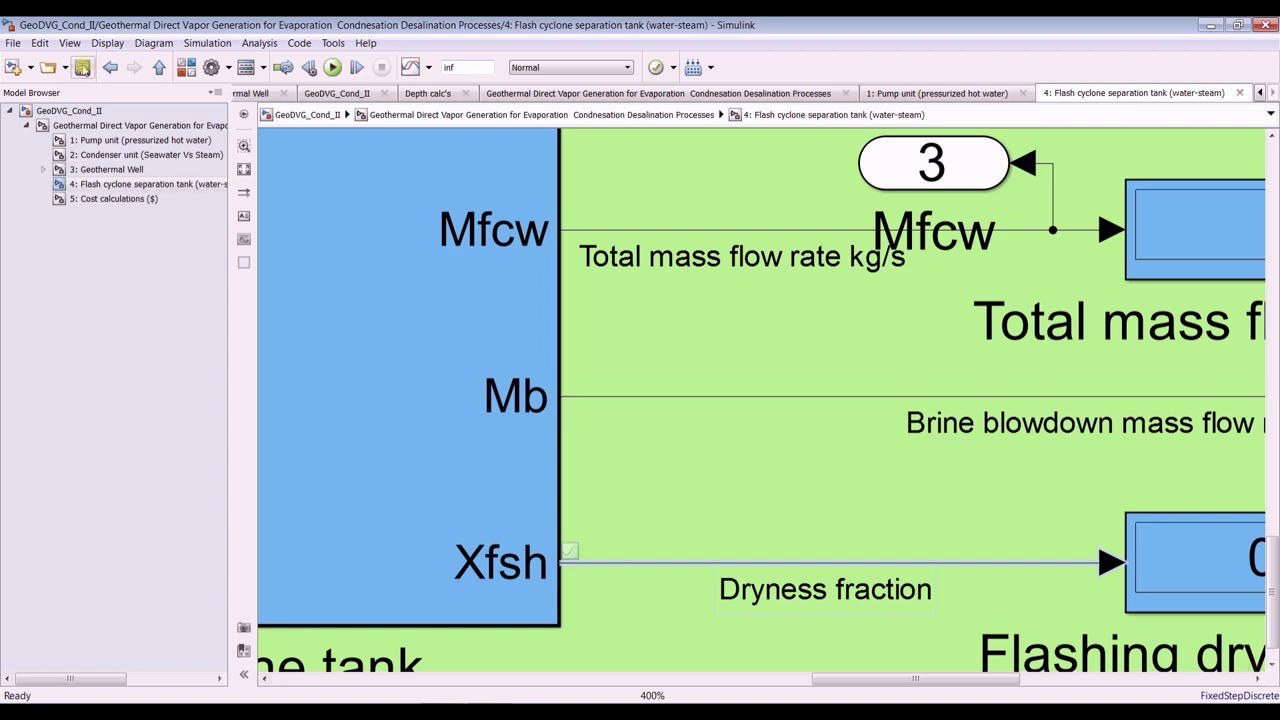
scroll(700, 218, down, 5)
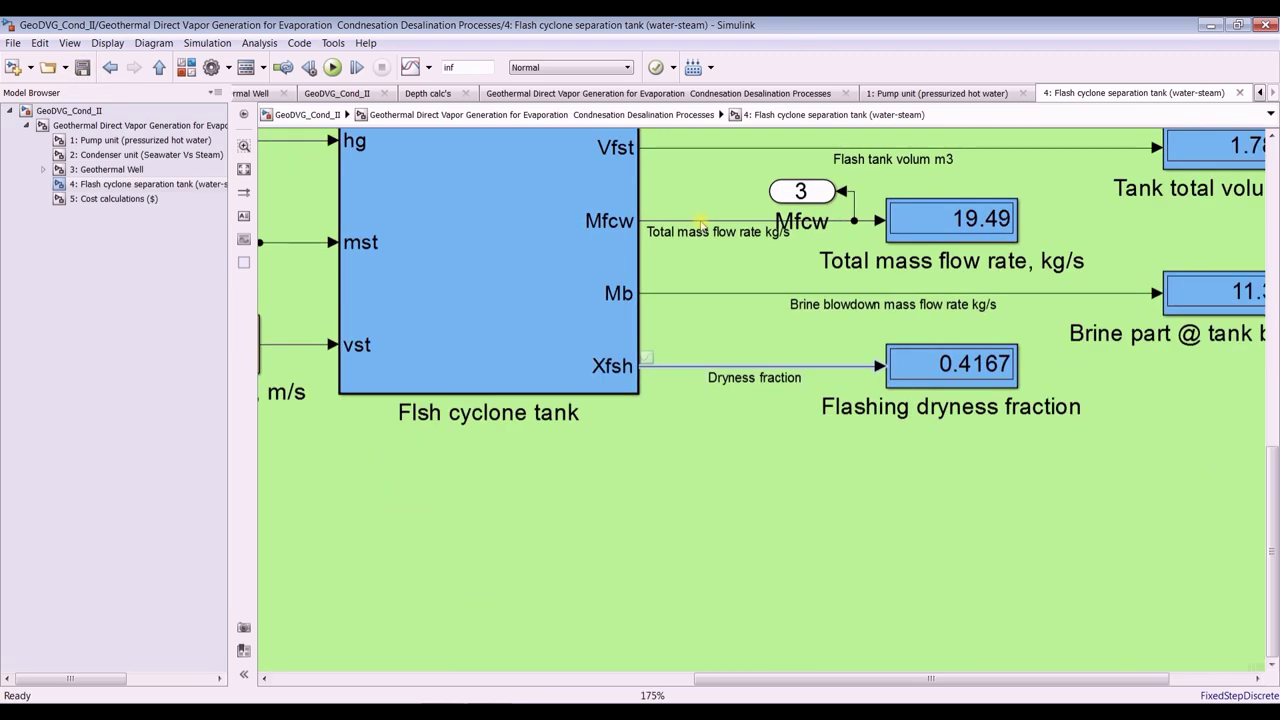
scroll(1148, 576, down, 3)
drag(1272, 565, 1274, 405)
scroll(609, 285, down, 2)
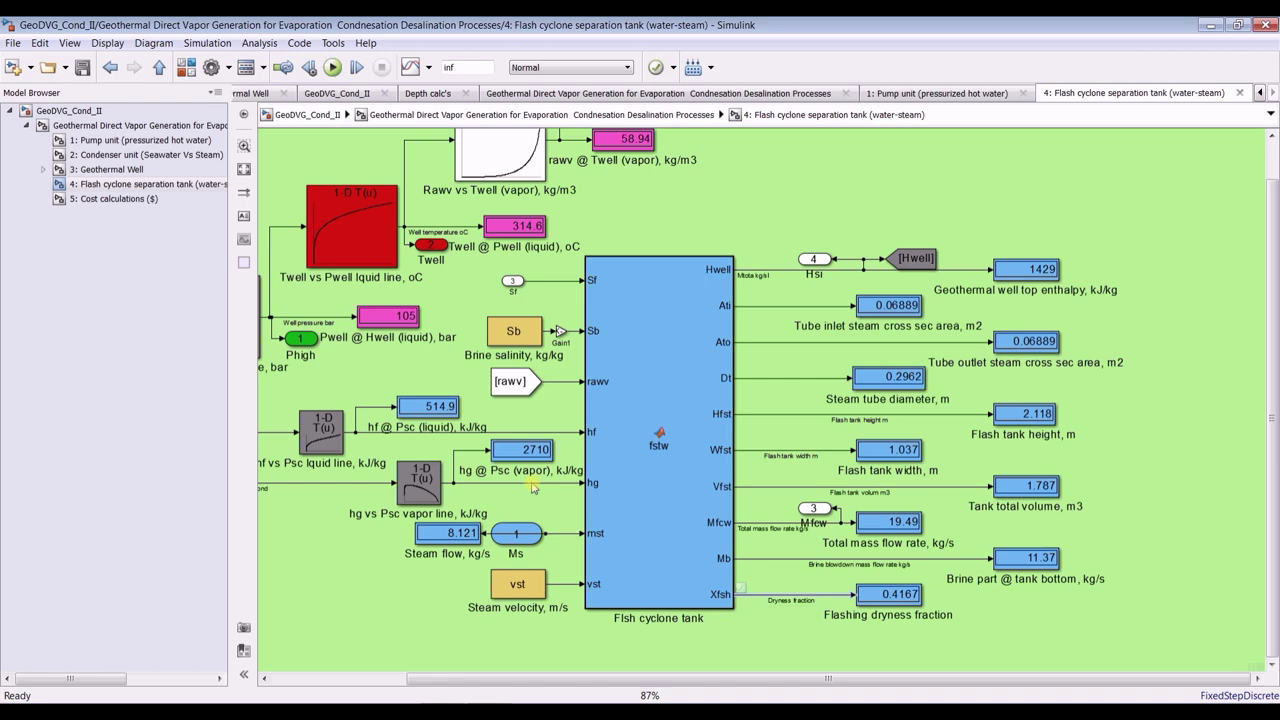
scroll(376, 222, up, 4)
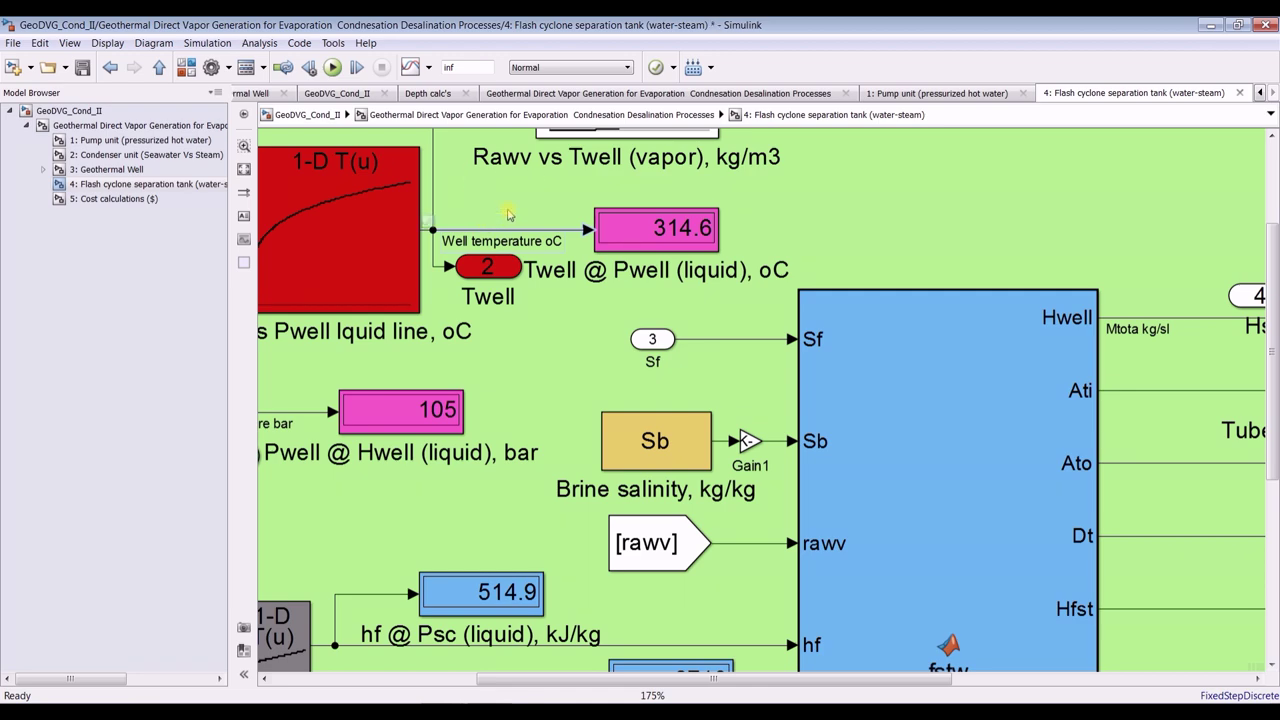
scroll(498, 265, down, 2)
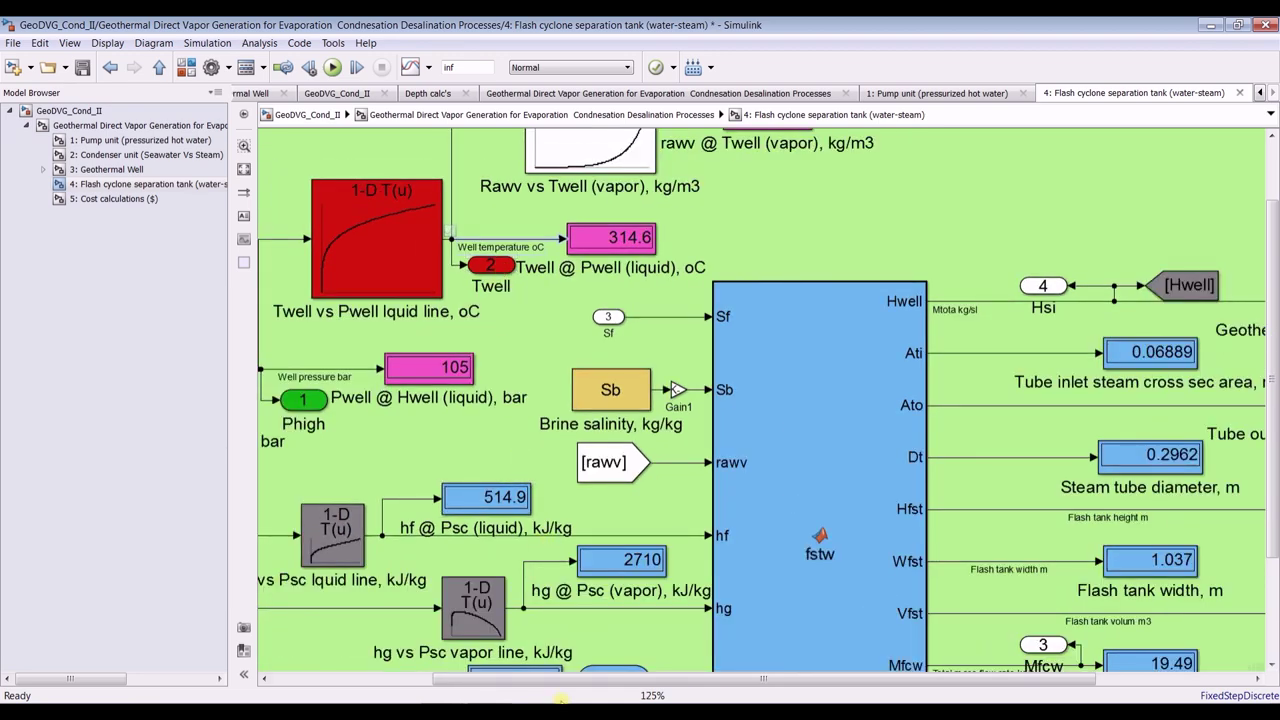
drag(562, 686, 404, 686)
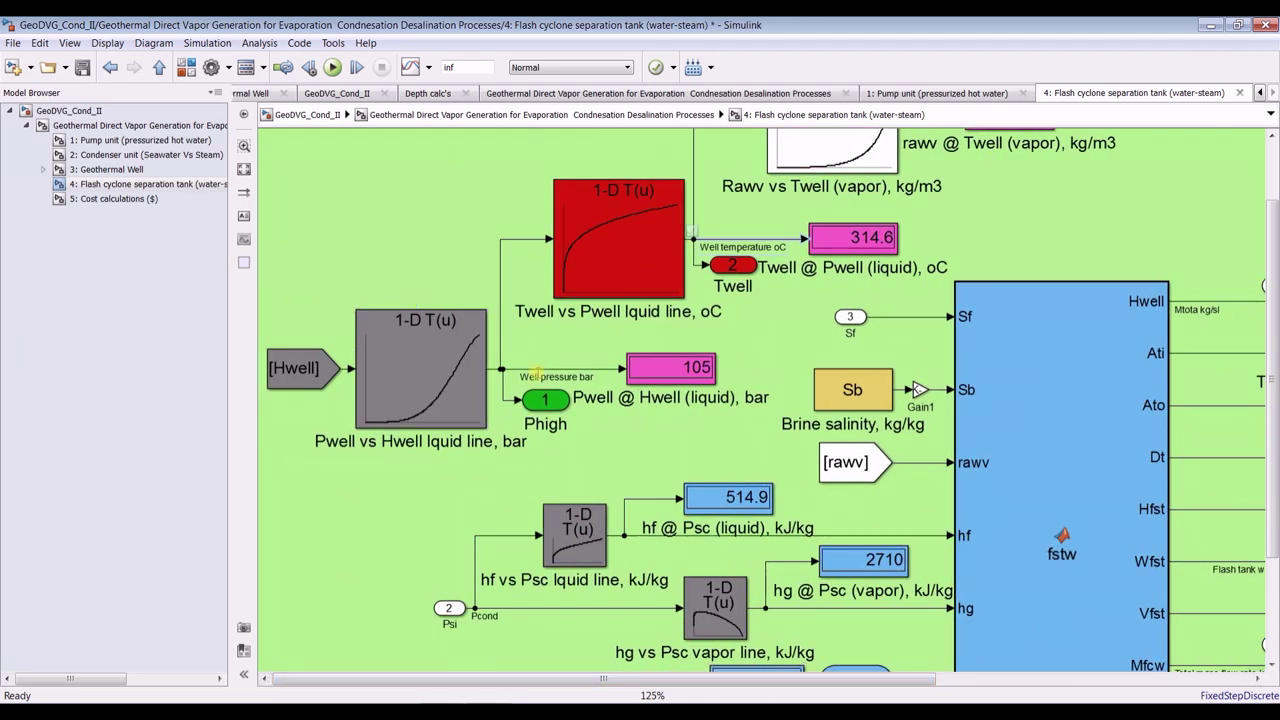